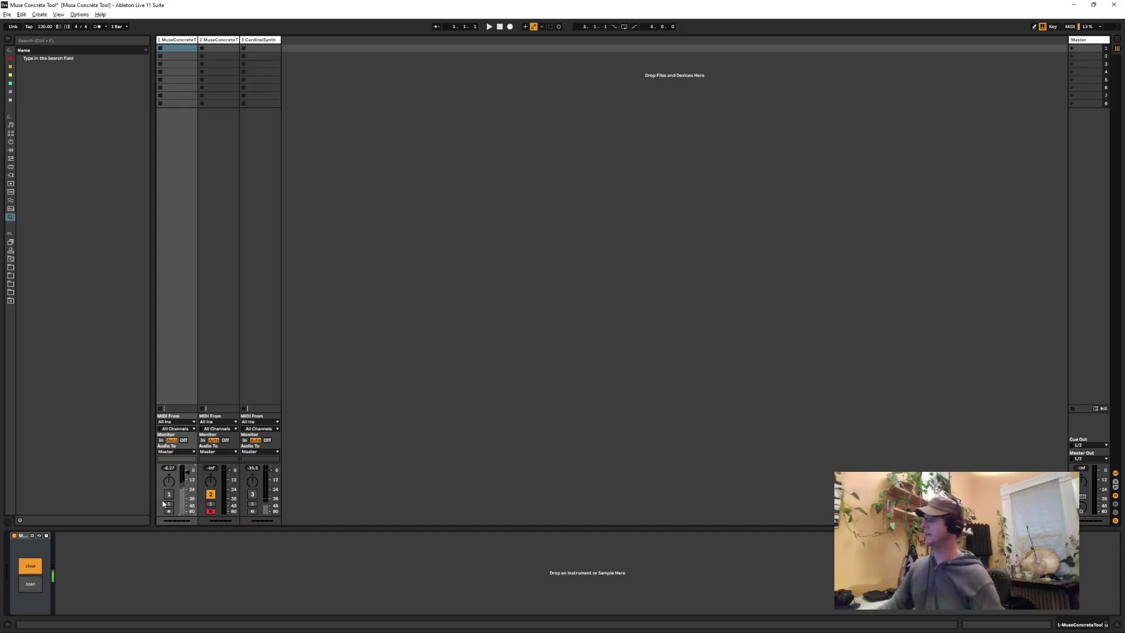
- Activate track 1 and open its Muse Concrete Tool window
{"action": "left_click", "coordinate": [168, 495]}
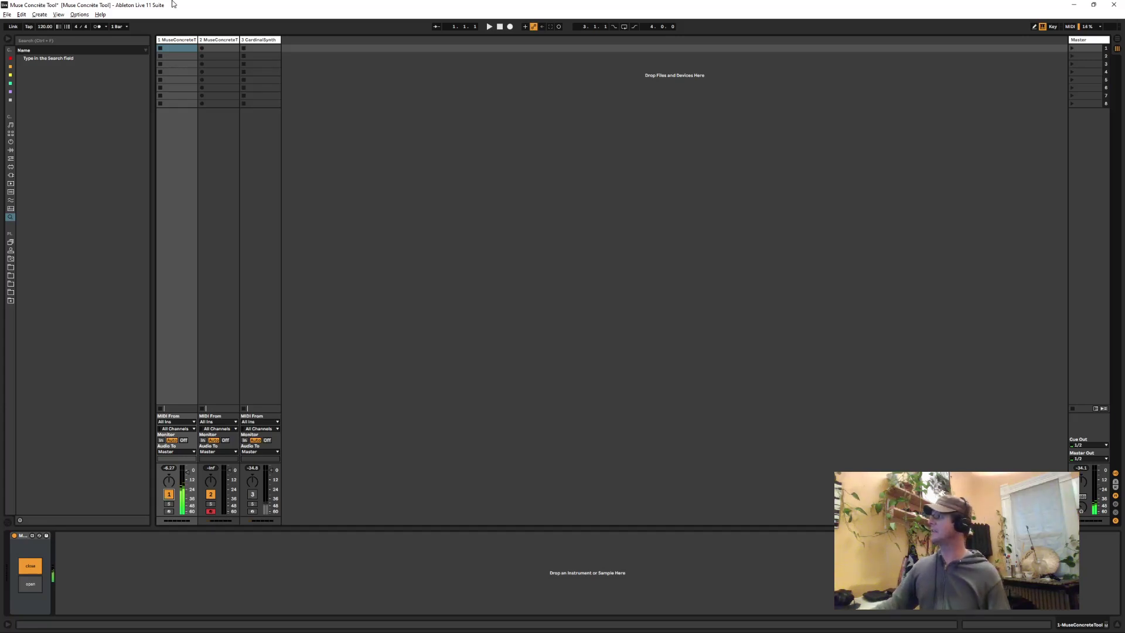
{"action": "left_click", "coordinate": [43, 588]}
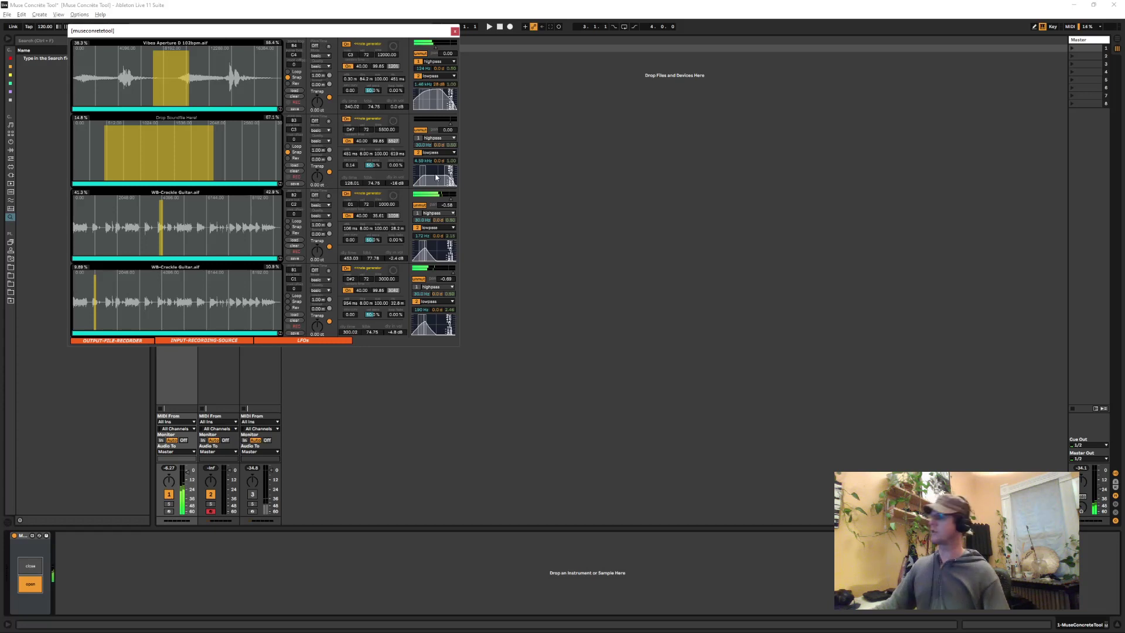
- Switch to Paint to read the credits image for the patches used, and return to Ableton Live
{"action": "key", "text": "alt+Tab"}
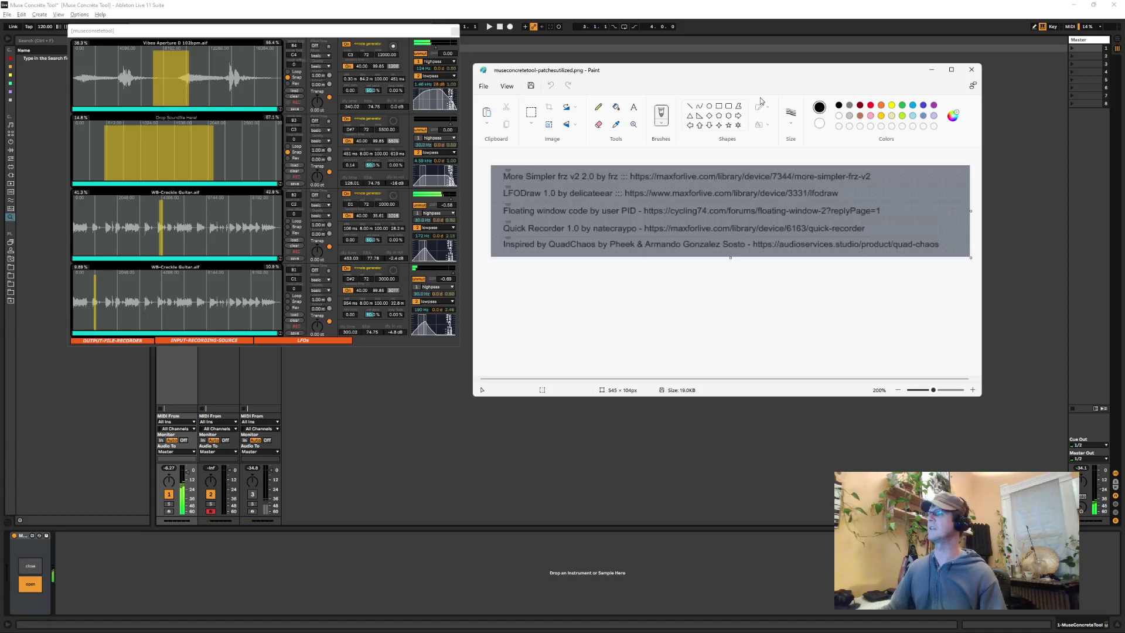
{"action": "left_click", "coordinate": [704, 45]}
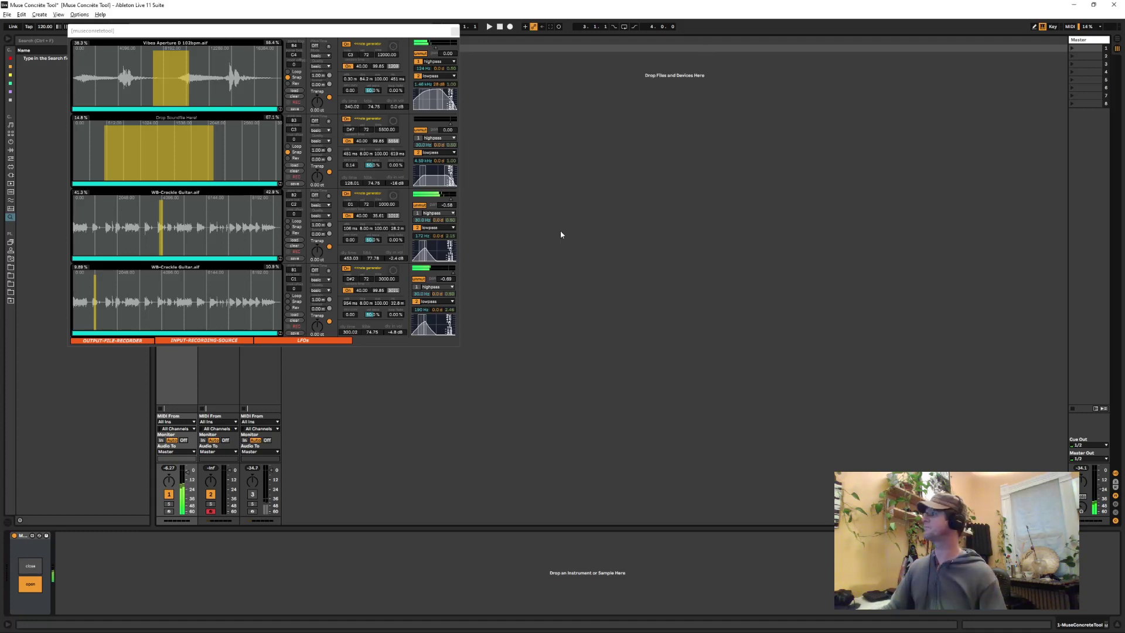
- Look over the LFOs window and the input recording source options of track 1's Muse Concrete Tool
{"action": "left_click_drag", "start_coordinate": [229, 29], "coordinate": [271, 33]}
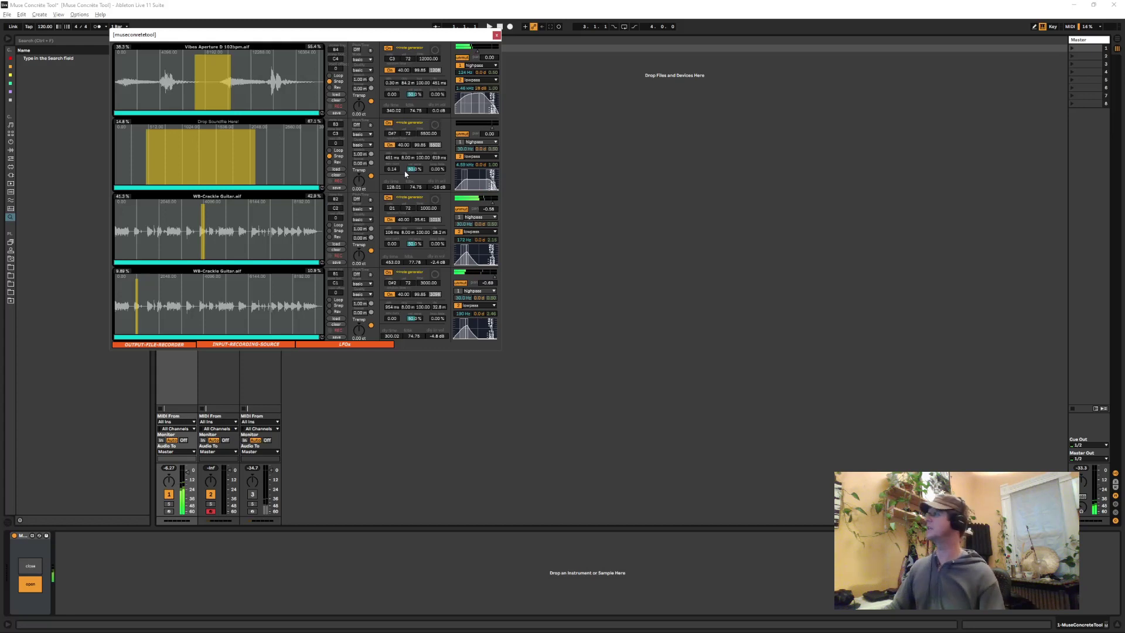
{"action": "left_click", "coordinate": [363, 344]}
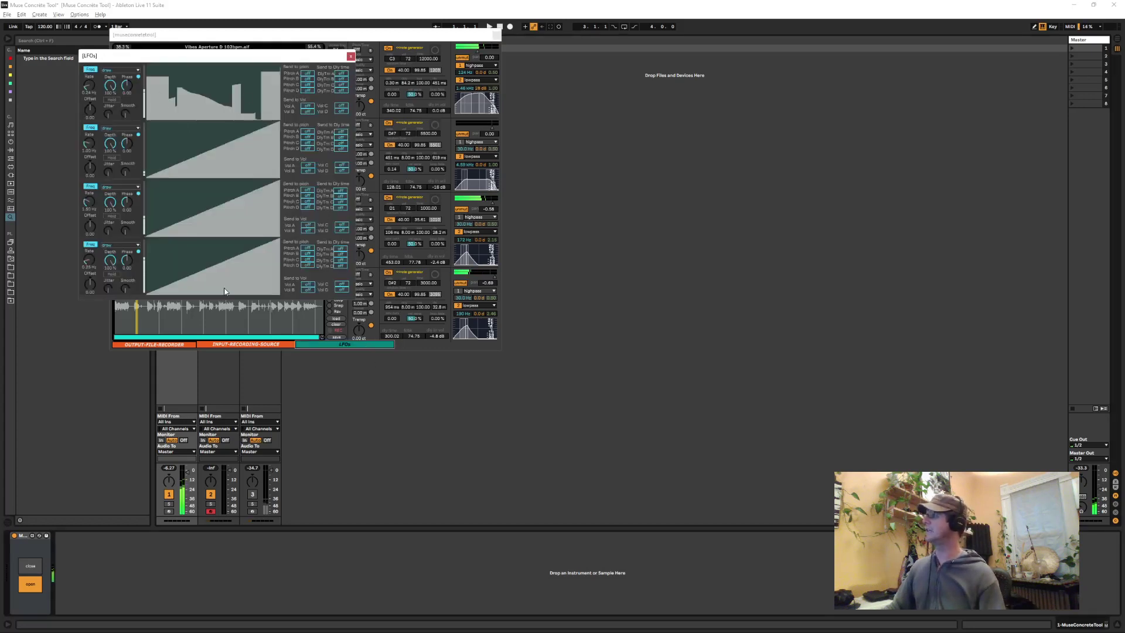
{"action": "left_click", "coordinate": [350, 56]}
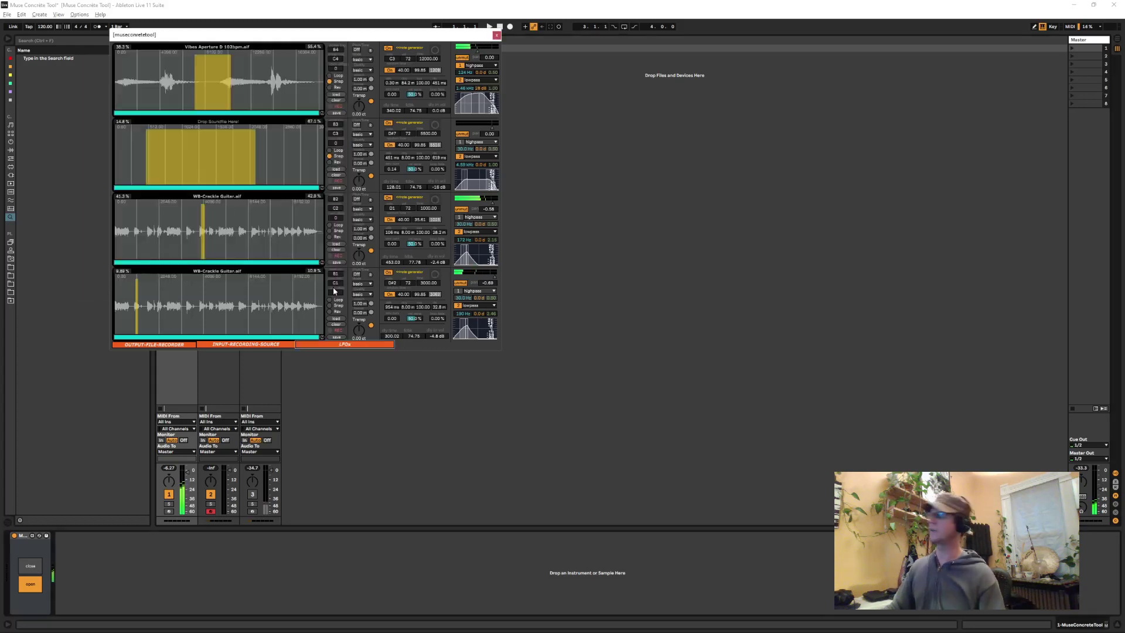
{"action": "left_click", "coordinate": [278, 345]}
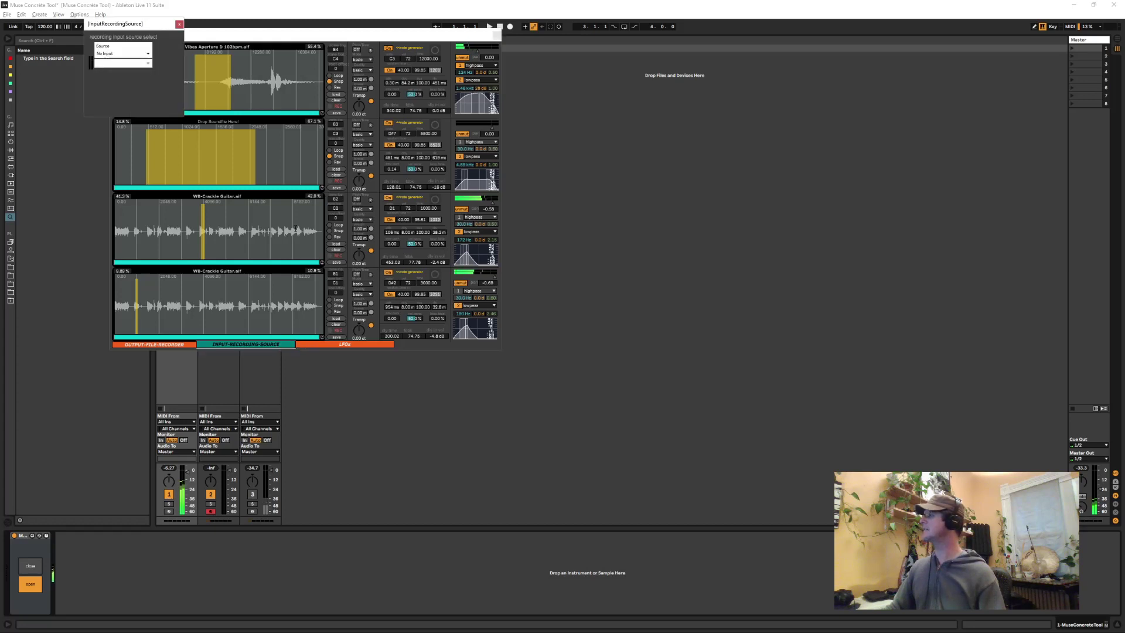
{"action": "left_click", "coordinate": [146, 53]}
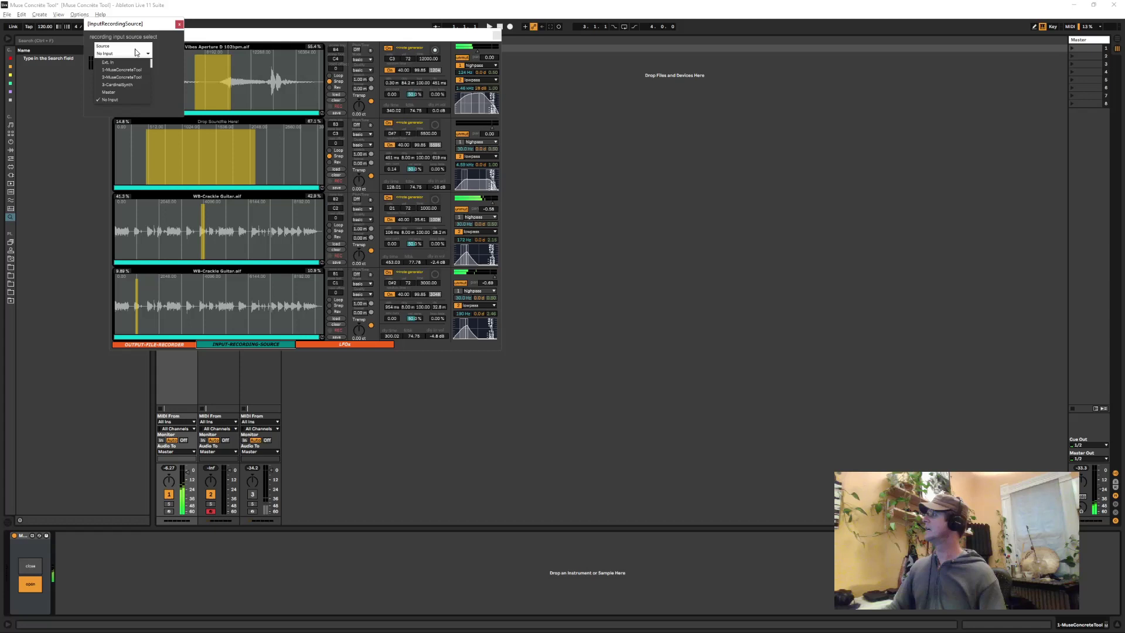
{"action": "left_click", "coordinate": [144, 31]}
{"action": "left_click", "coordinate": [179, 25]}
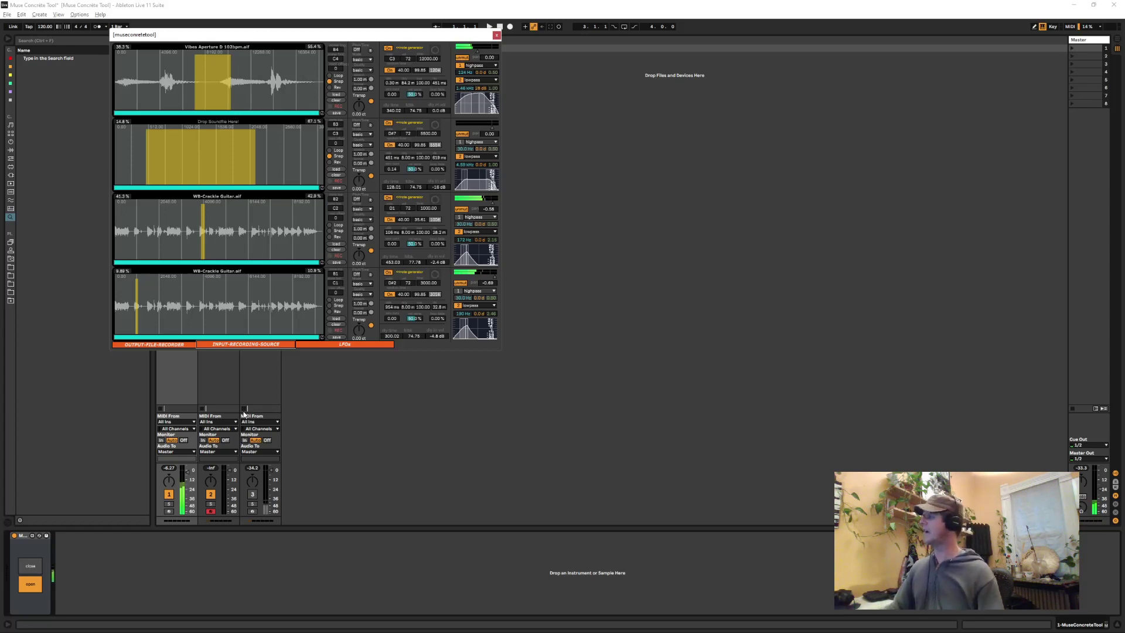
- Deactivate track 1 and open track 2's Muse Concrete Tool window in place of track 1's
{"action": "left_click", "coordinate": [169, 494]}
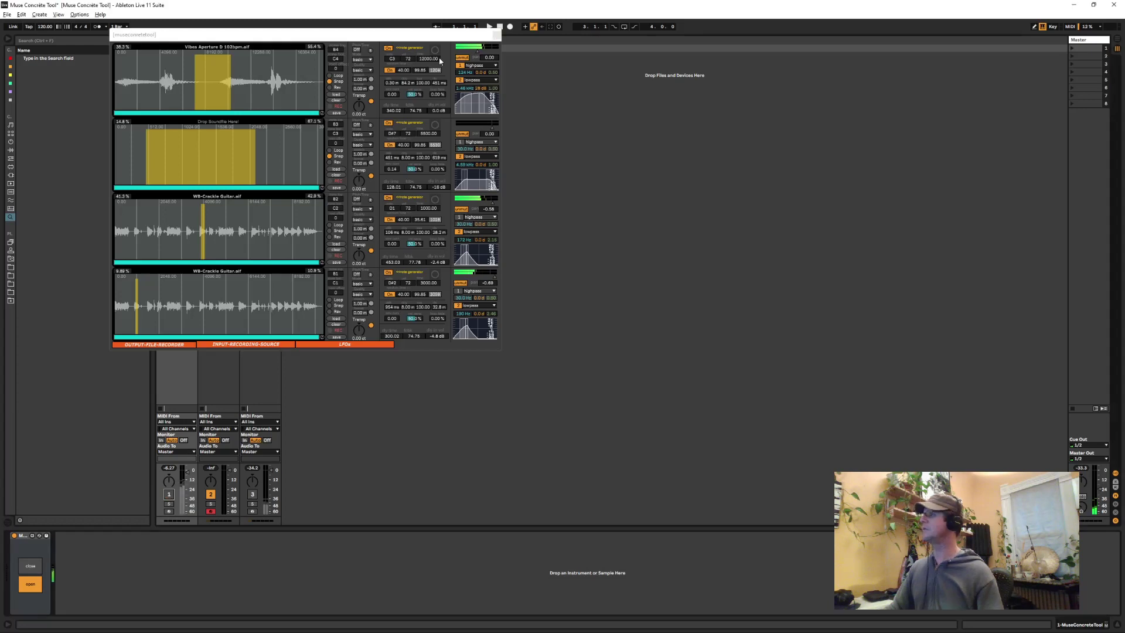
{"action": "left_click", "coordinate": [497, 35]}
{"action": "left_click", "coordinate": [214, 41]}
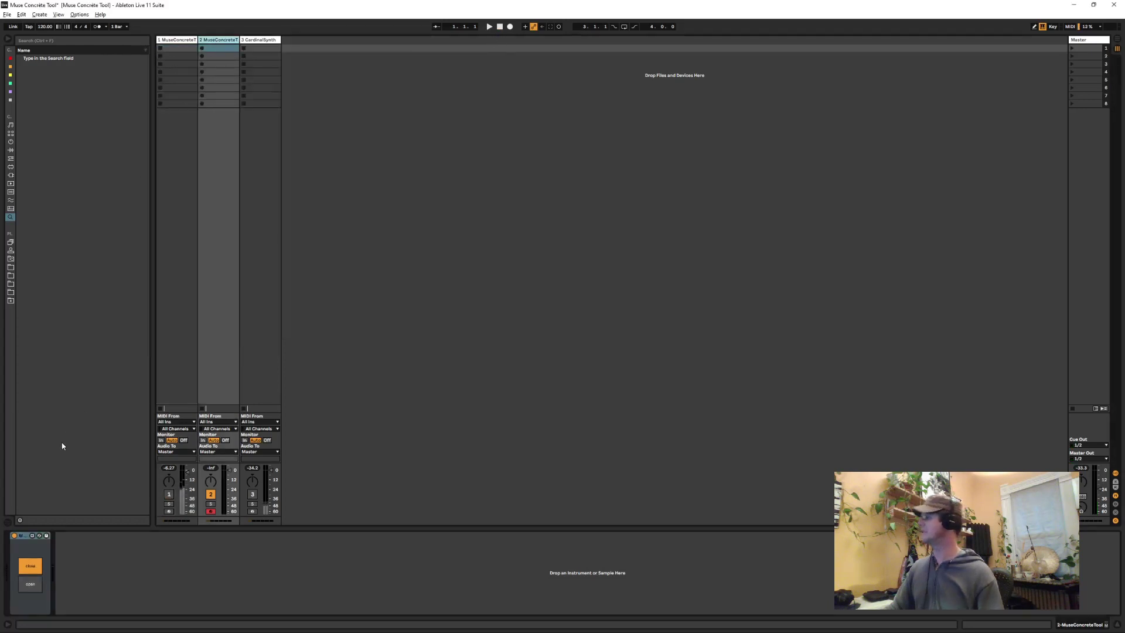
{"action": "left_click", "coordinate": [30, 584]}
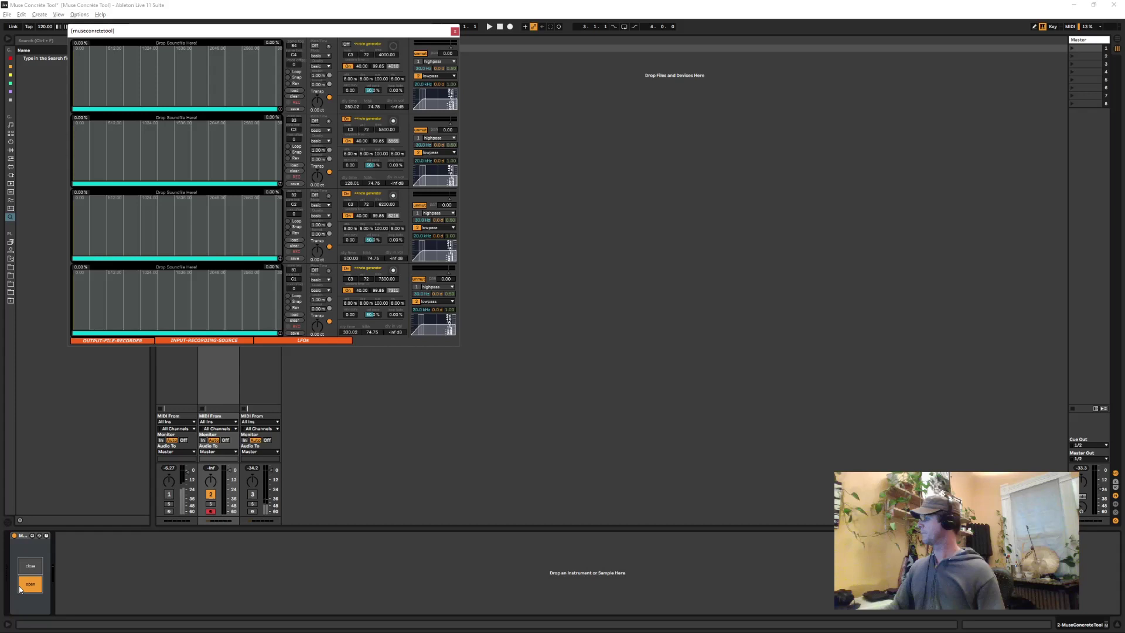
{"action": "left_click_drag", "start_coordinate": [238, 37], "coordinate": [303, 41]}
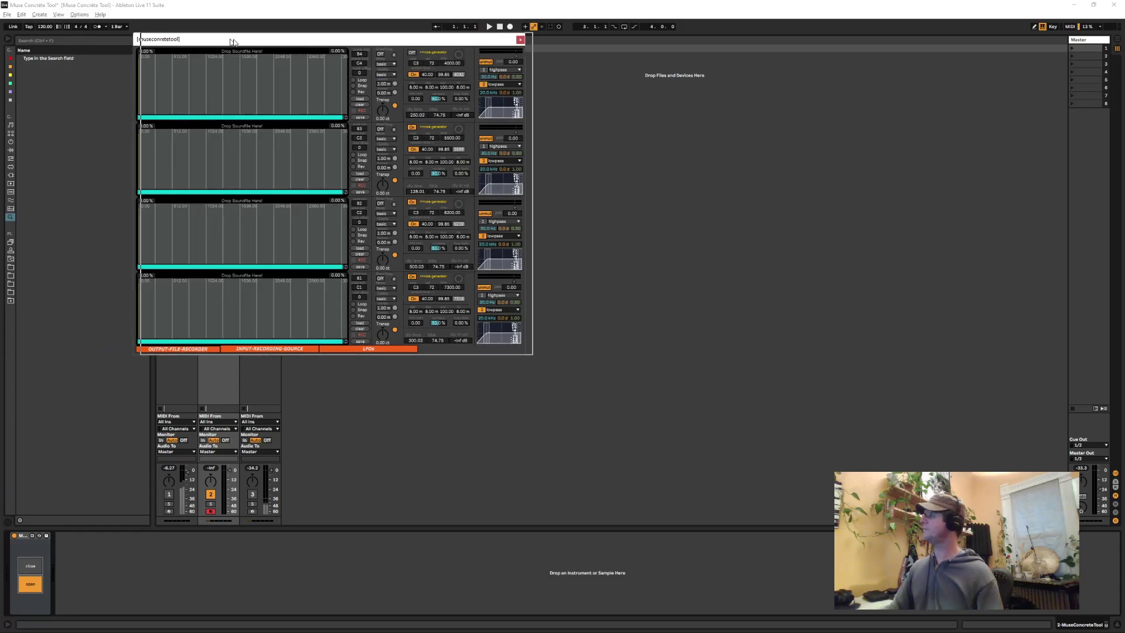
{"action": "left_click_drag", "start_coordinate": [233, 43], "coordinate": [258, 44]}
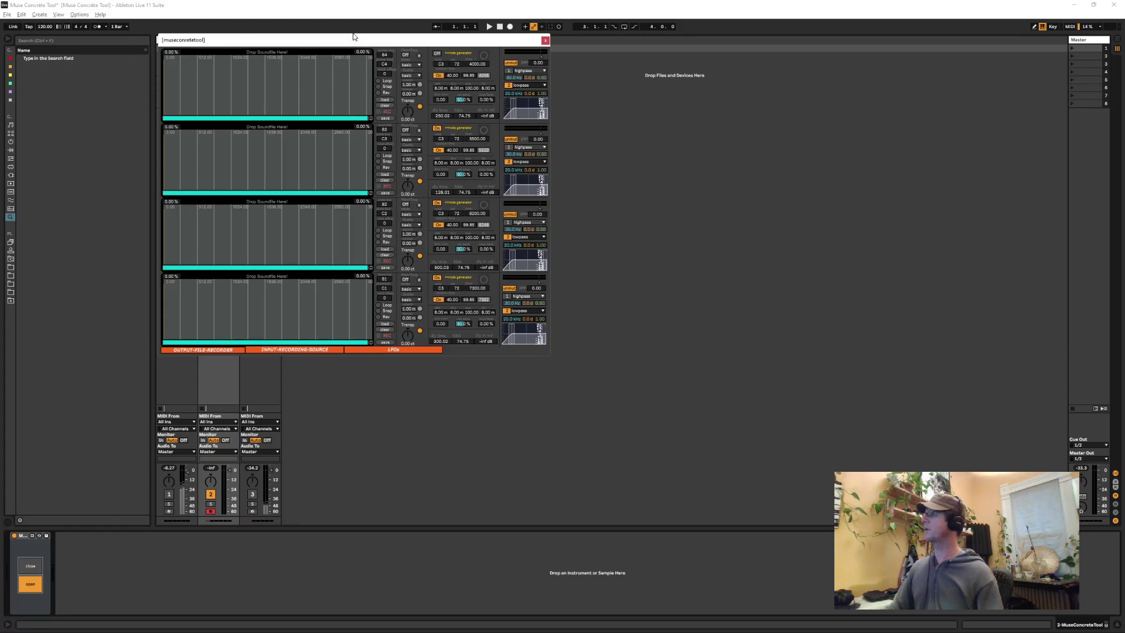
- Activate track 3 and open its CardinalSynth window, moving the Muse Concrete Tool window clear of the synth modules
{"action": "left_click", "coordinate": [252, 494]}
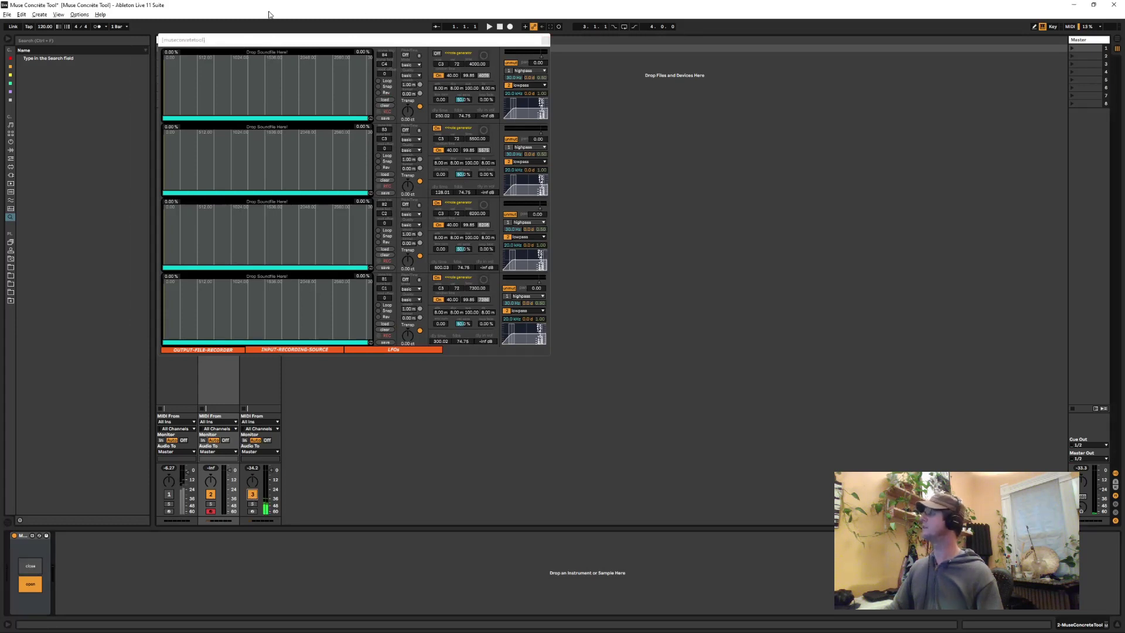
{"action": "left_click_drag", "start_coordinate": [270, 42], "coordinate": [543, 105]}
{"action": "left_click", "coordinate": [264, 48]}
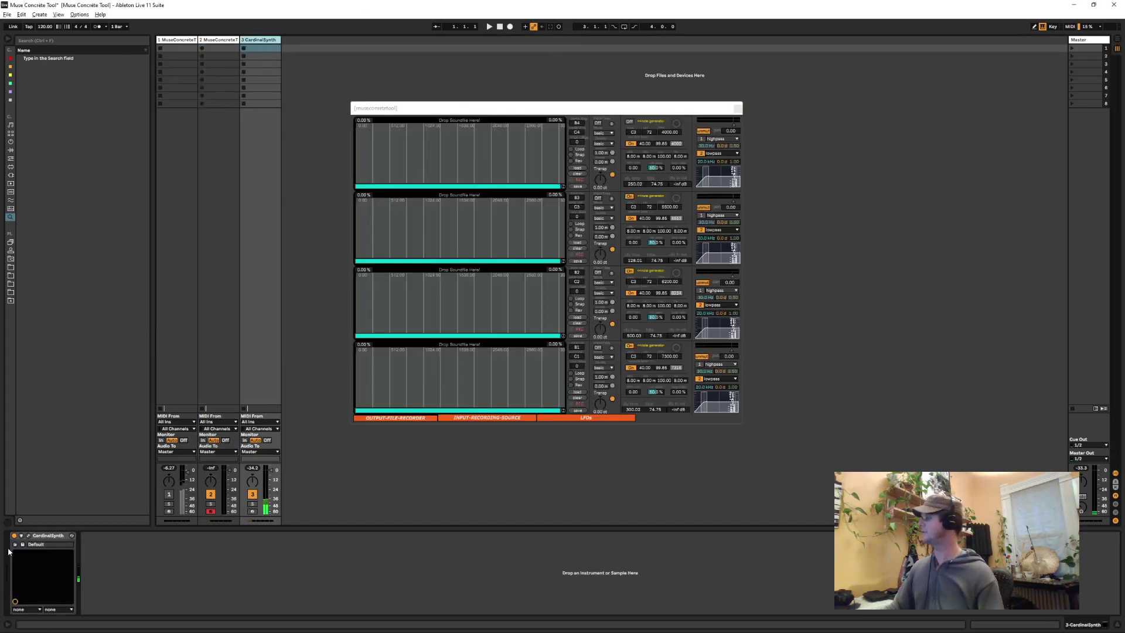
{"action": "left_click", "coordinate": [28, 536]}
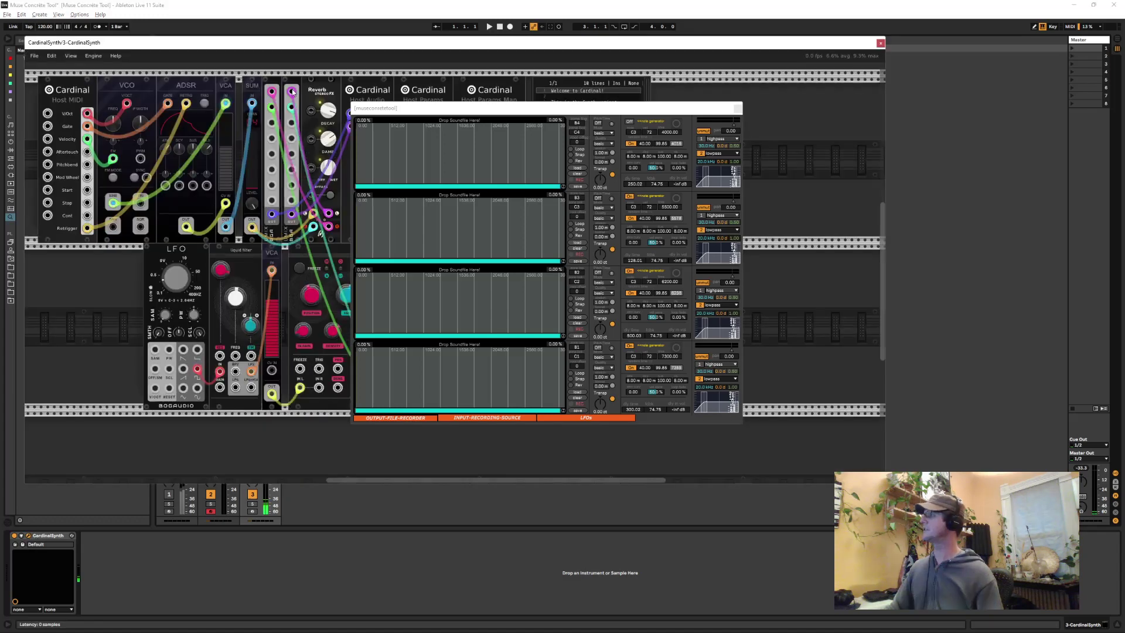
{"action": "left_click_drag", "start_coordinate": [410, 111], "coordinate": [592, 94]}
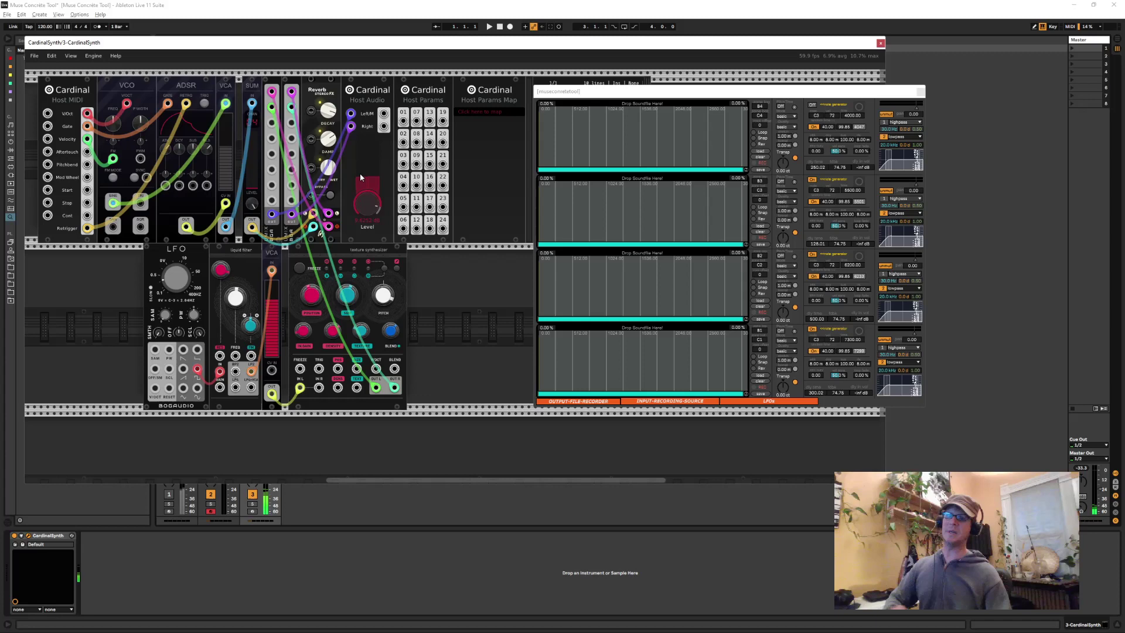
- Raise the Host Audio output level and the level of the lower VCA module in the Cardinal patch
{"action": "left_click_drag", "start_coordinate": [363, 228], "coordinate": [365, 182]}
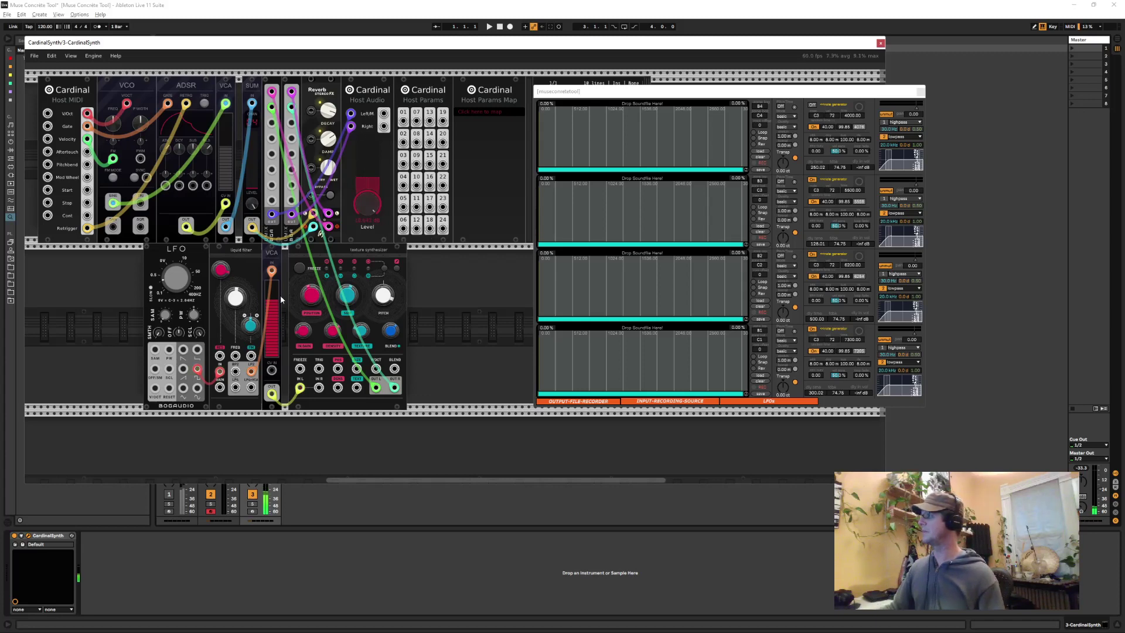
{"action": "left_click_drag", "start_coordinate": [274, 298], "coordinate": [273, 253]}
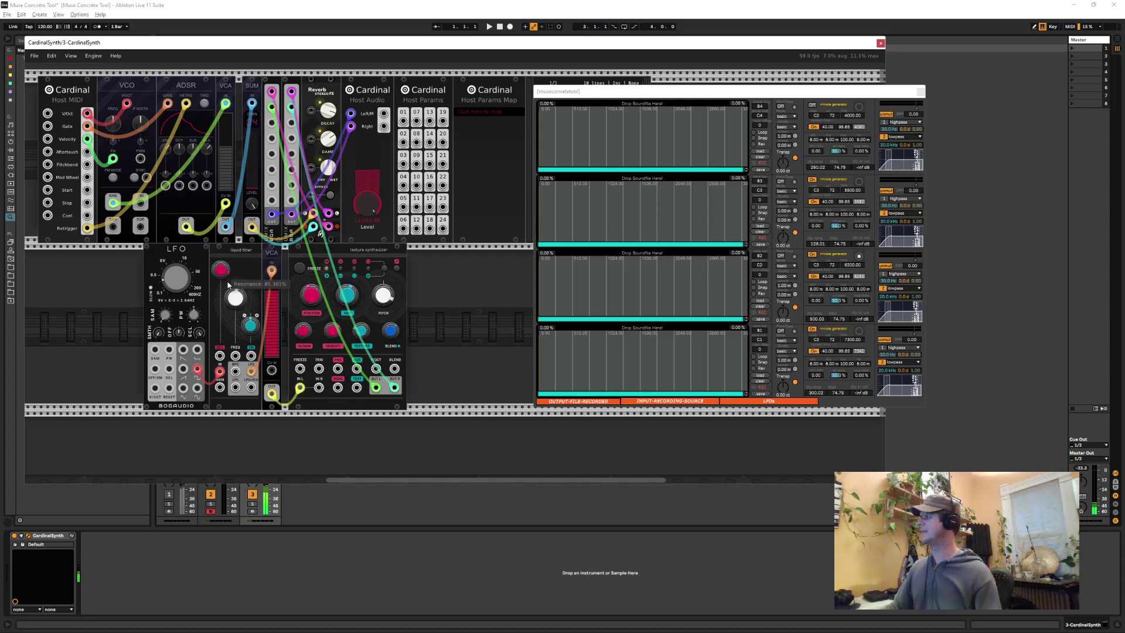
- Look at the modules available in CardinalSynth's module library
{"action": "mouse_move", "coordinate": [240, 302]}
{"action": "right_click", "coordinate": [82, 317]}
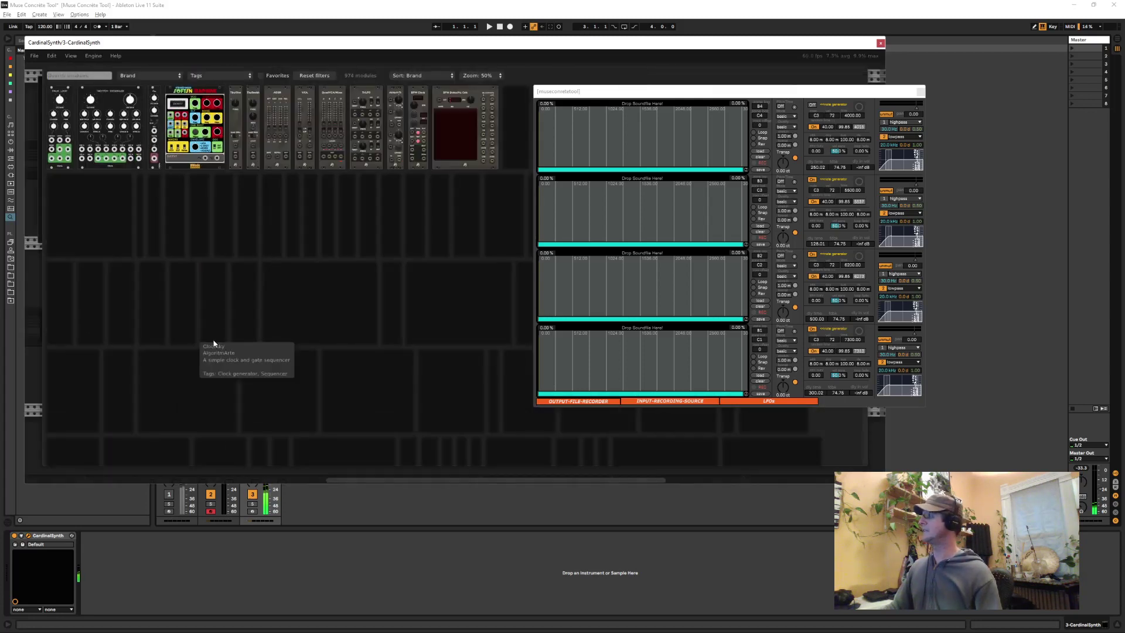
{"action": "left_click", "coordinate": [38, 242]}
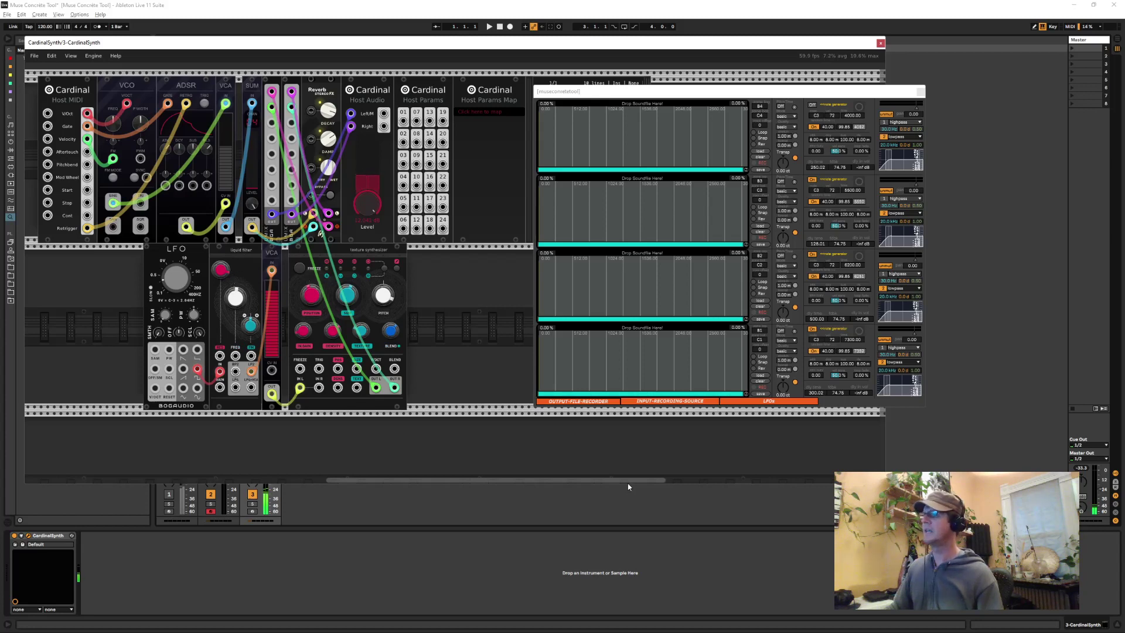
- Check the input recording source of track 2's Muse Concrete Tool
{"action": "left_click", "coordinate": [665, 403]}
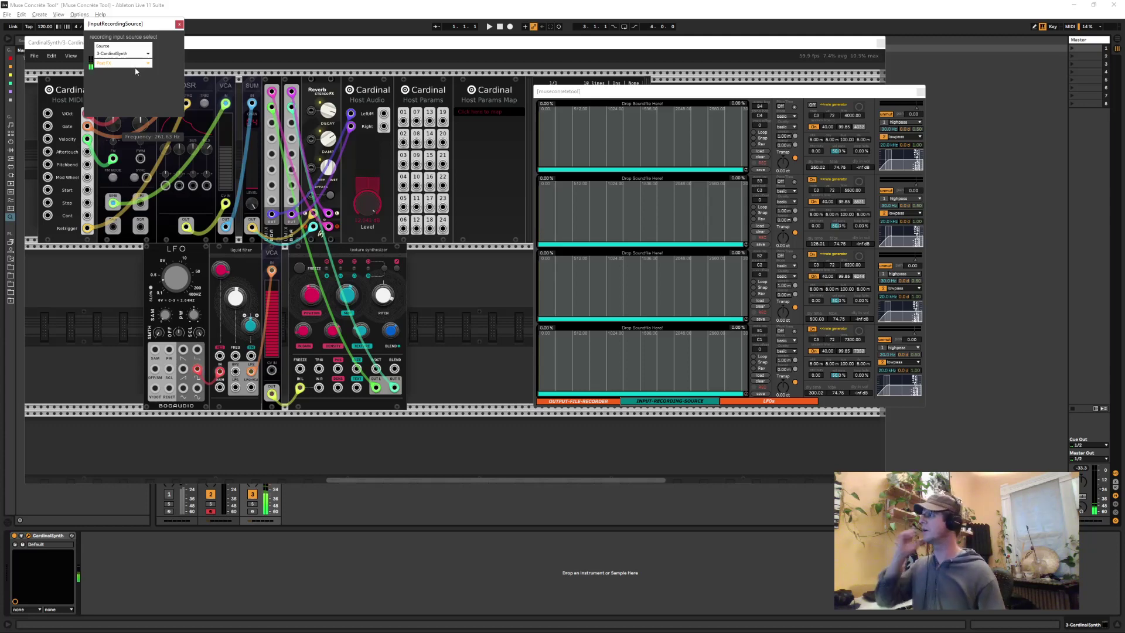
{"action": "left_click", "coordinate": [179, 24]}
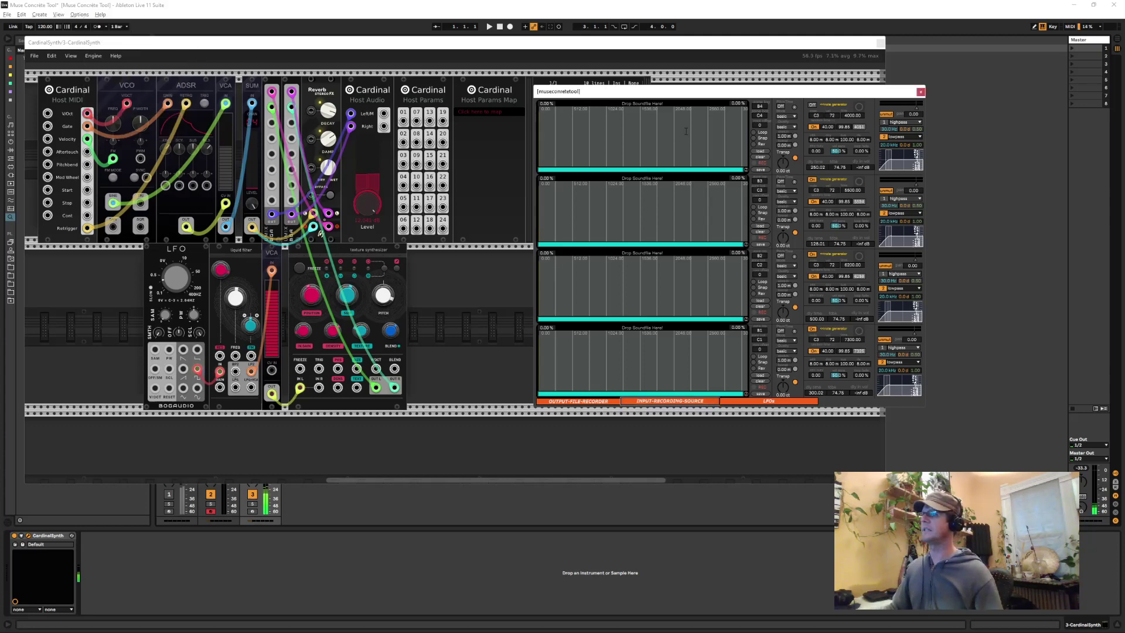
- Record the synth's audio into the first sample slot and select the large middle section of its waveform
{"action": "left_click", "coordinate": [753, 163]}
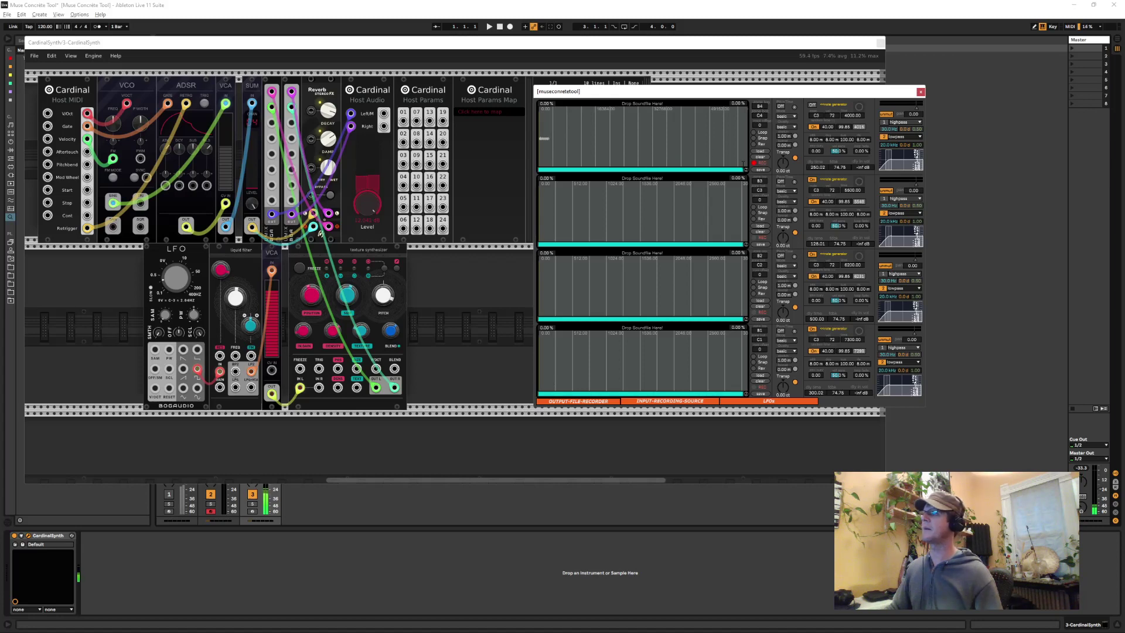
{"action": "left_click", "coordinate": [754, 163]}
{"action": "left_click_drag", "start_coordinate": [573, 138], "coordinate": [717, 150]}
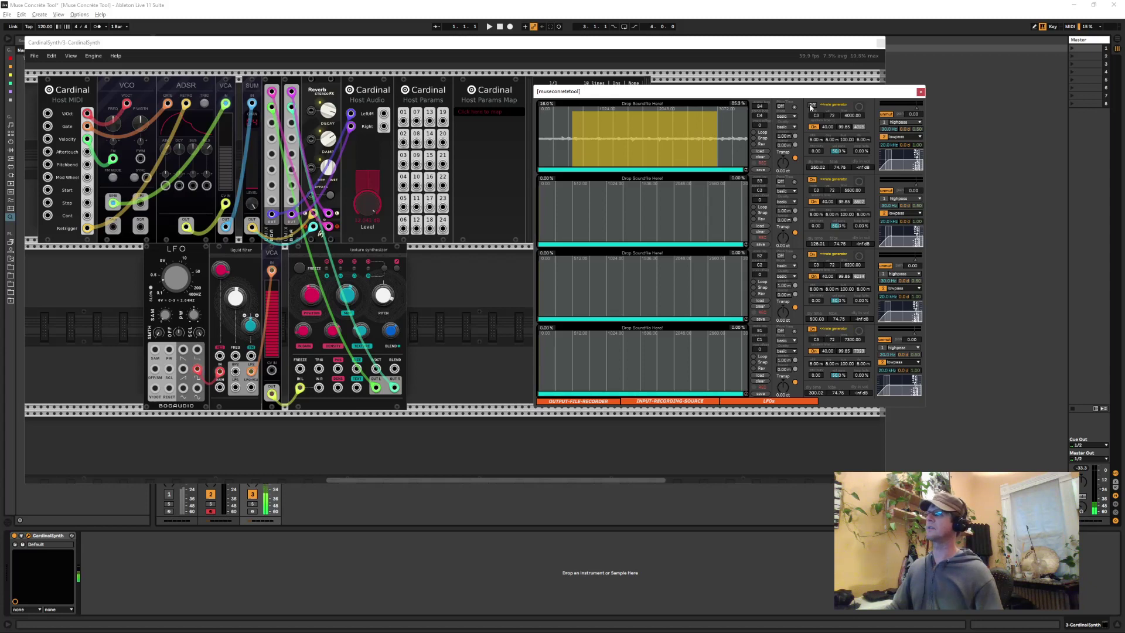
- Close the CardinalSynth window and deactivate track 3
{"action": "left_click", "coordinate": [880, 43]}
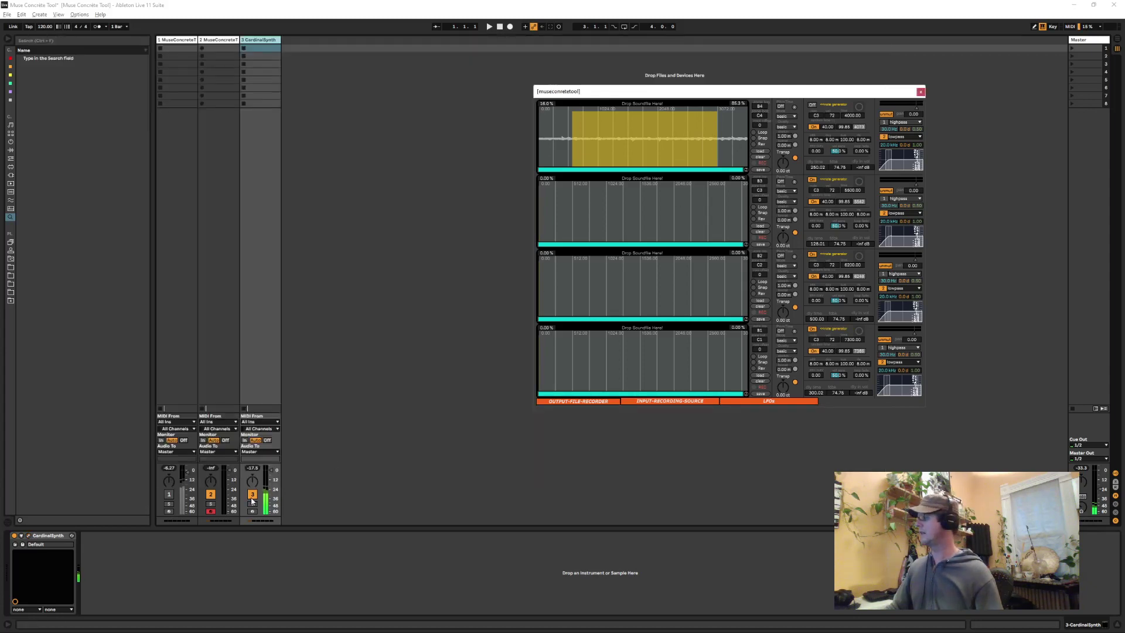
{"action": "left_click", "coordinate": [251, 496]}
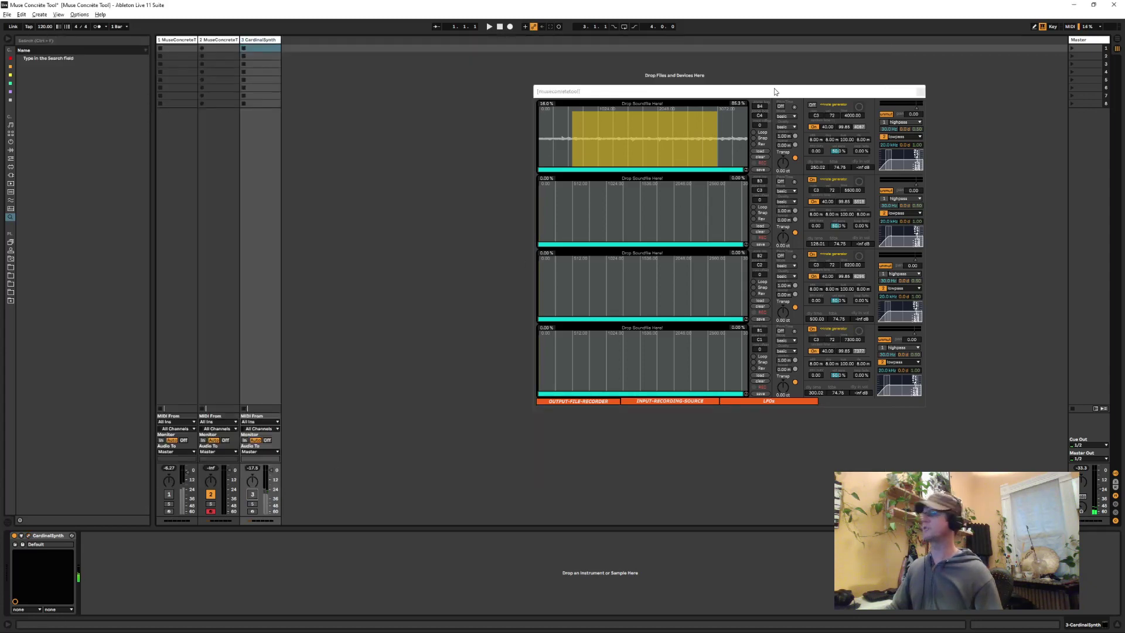
- Turn on the first slot's note generator, trying an extreme transposition before resetting it to 0.00 st
{"action": "left_click", "coordinate": [812, 105]}
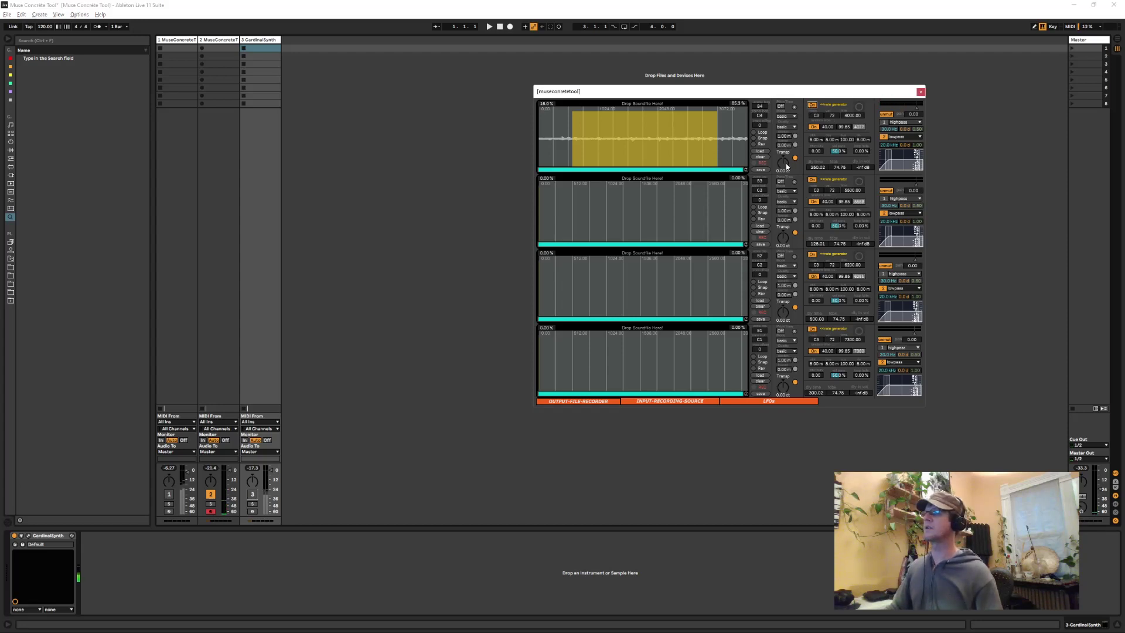
{"action": "left_click_drag", "start_coordinate": [787, 167], "coordinate": [787, 217]}
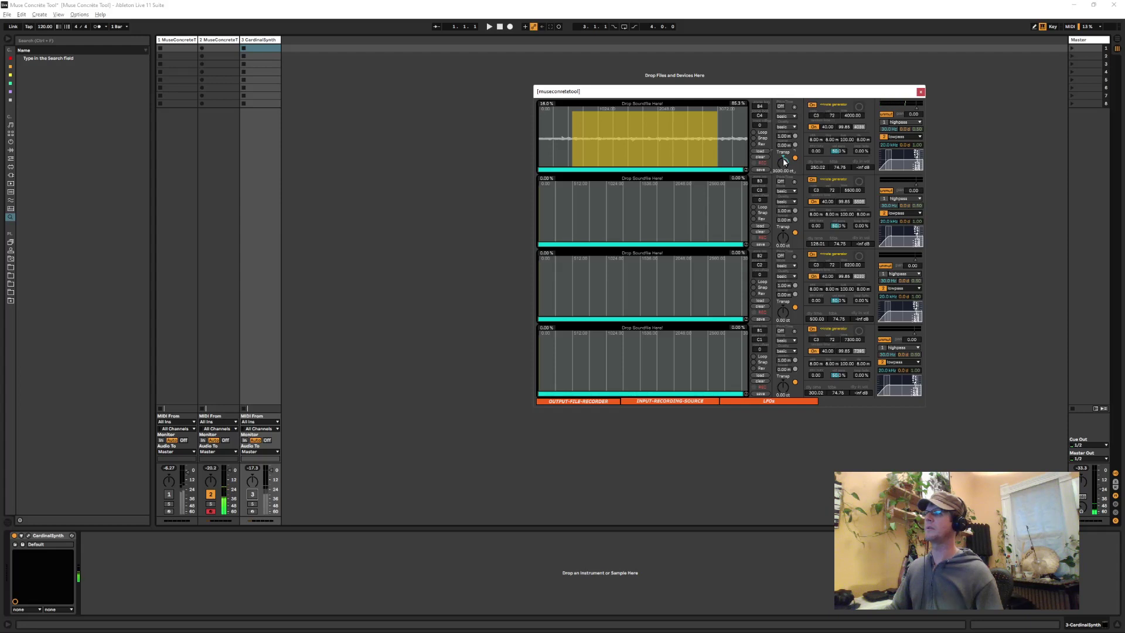
{"action": "double_click", "coordinate": [785, 159]}
- Try different pitches for the first slot's note generator, ending on C3
{"action": "left_click", "coordinate": [814, 116]}
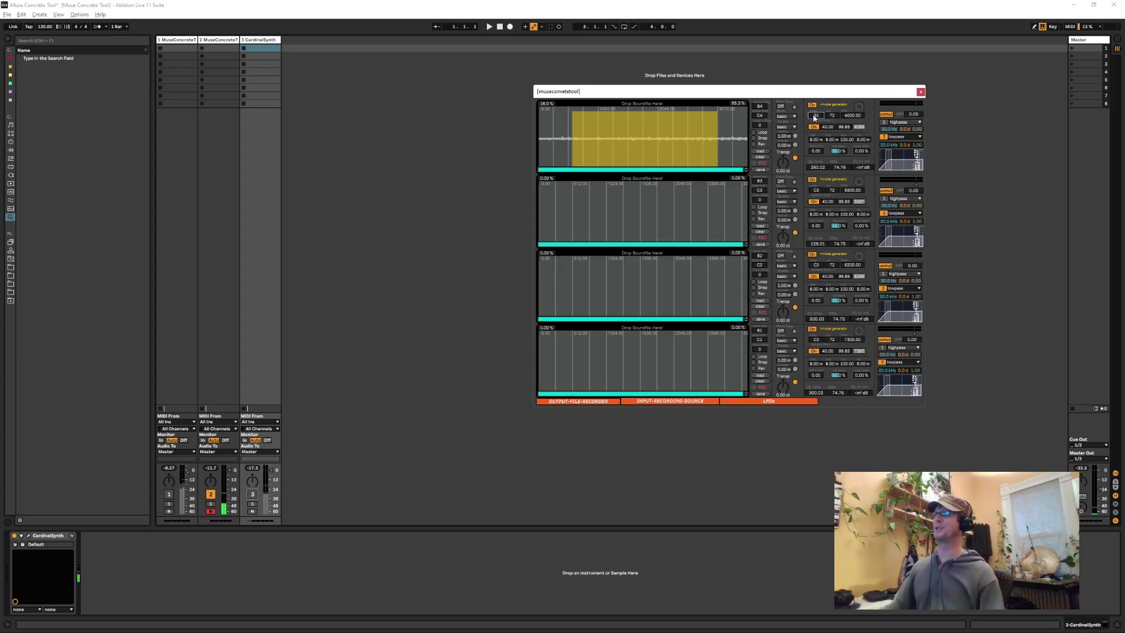
{"action": "left_click_drag", "start_coordinate": [814, 118], "coordinate": [815, 120]}
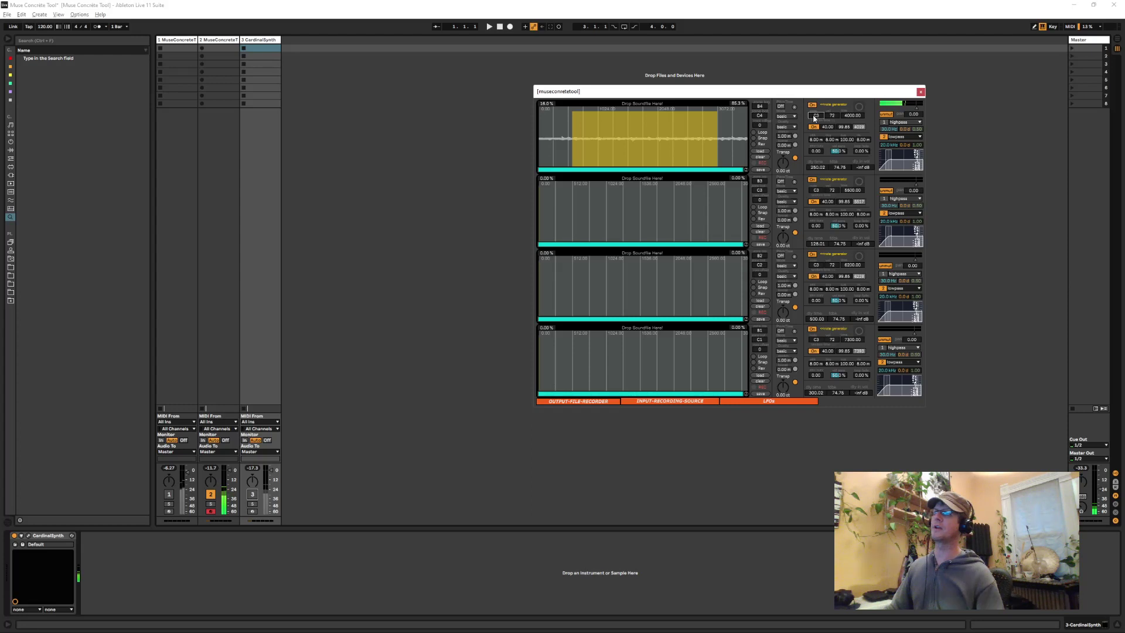
{"action": "left_click_drag", "start_coordinate": [814, 117], "coordinate": [813, 115]}
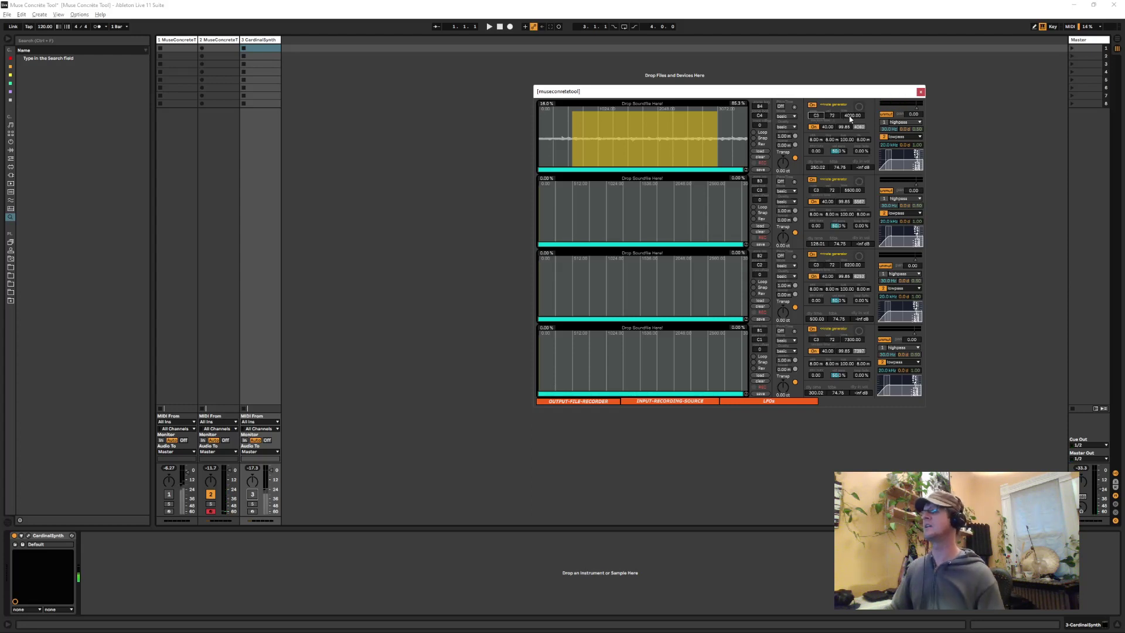
- Set the first slot's note generator interval to 200
{"action": "type", "text": "2"}
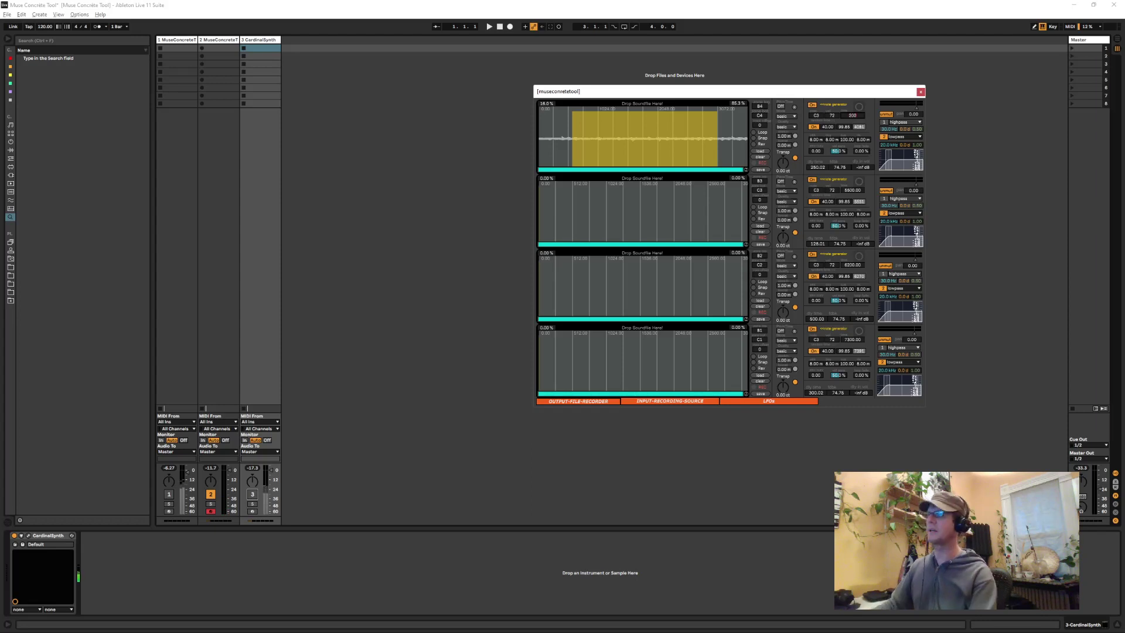
{"action": "type", "text": "00"}
{"action": "key", "text": "Return"}
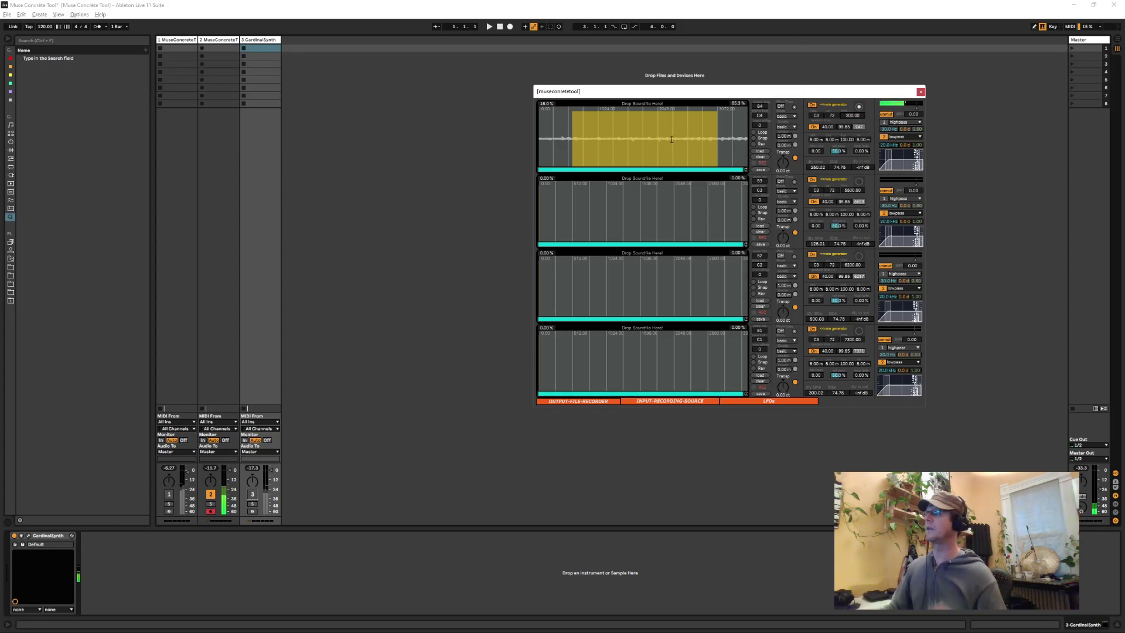
- Narrow the first slot's waveform selection to a thin slice and lengthen its envelope, with the attack at 1.17 s and a longer release
{"action": "left_click_drag", "start_coordinate": [671, 150], "coordinate": [674, 149]}
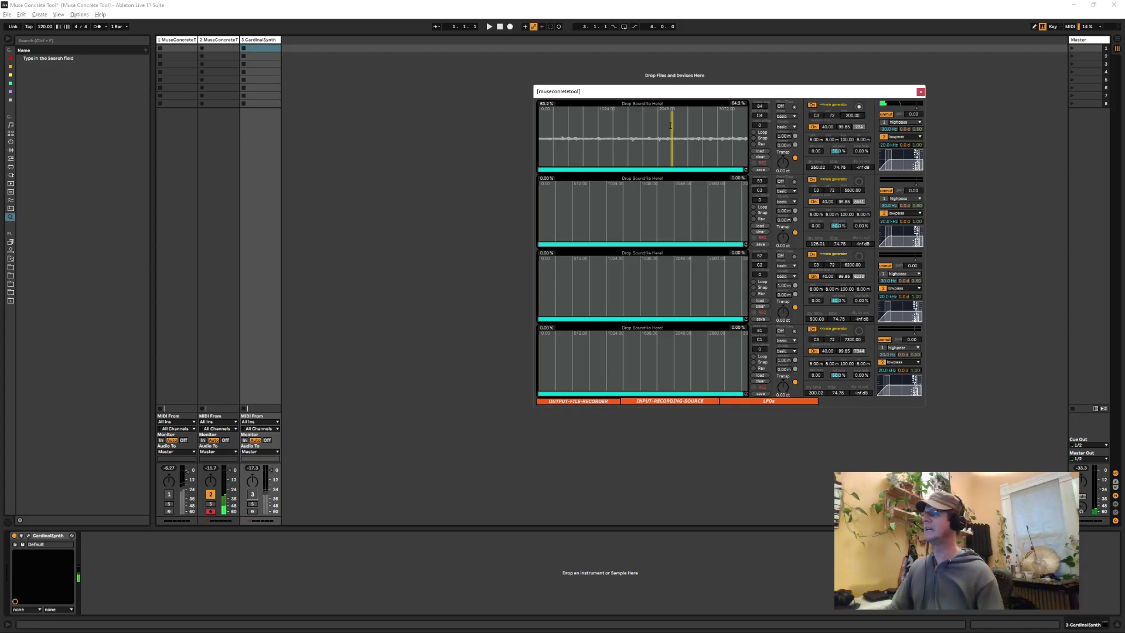
{"action": "left_click_drag", "start_coordinate": [816, 140], "coordinate": [817, 94]}
{"action": "left_click", "coordinate": [862, 140]}
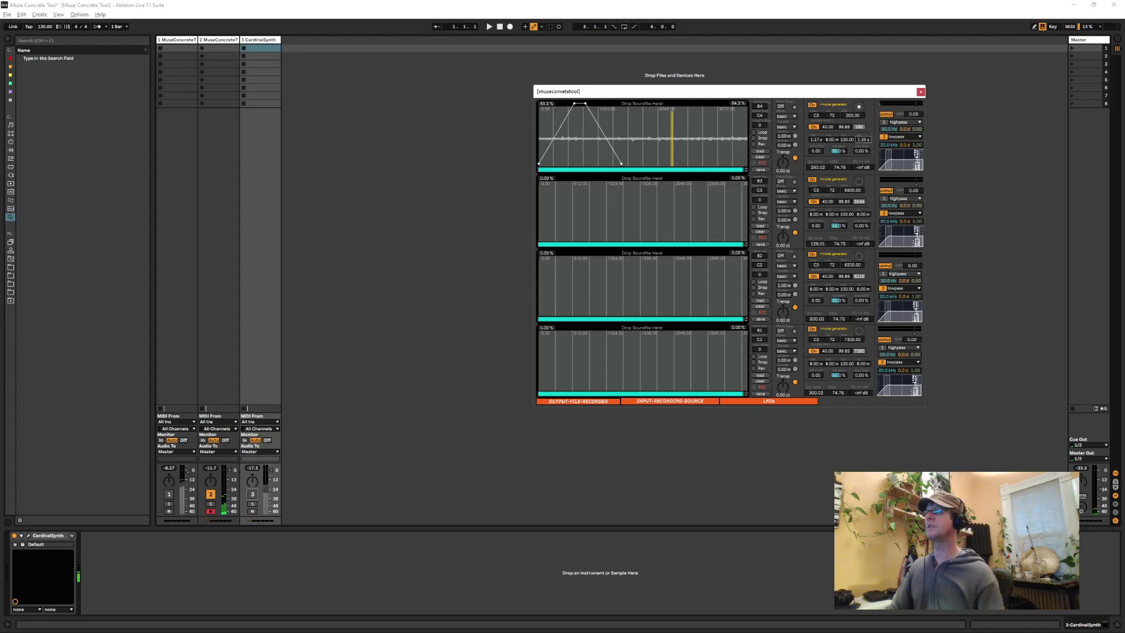
- Reselect a large part of the first slot's waveform and adjust its start to about 22% and its end to about 84%
{"action": "left_click_drag", "start_coordinate": [681, 141], "coordinate": [722, 151]}
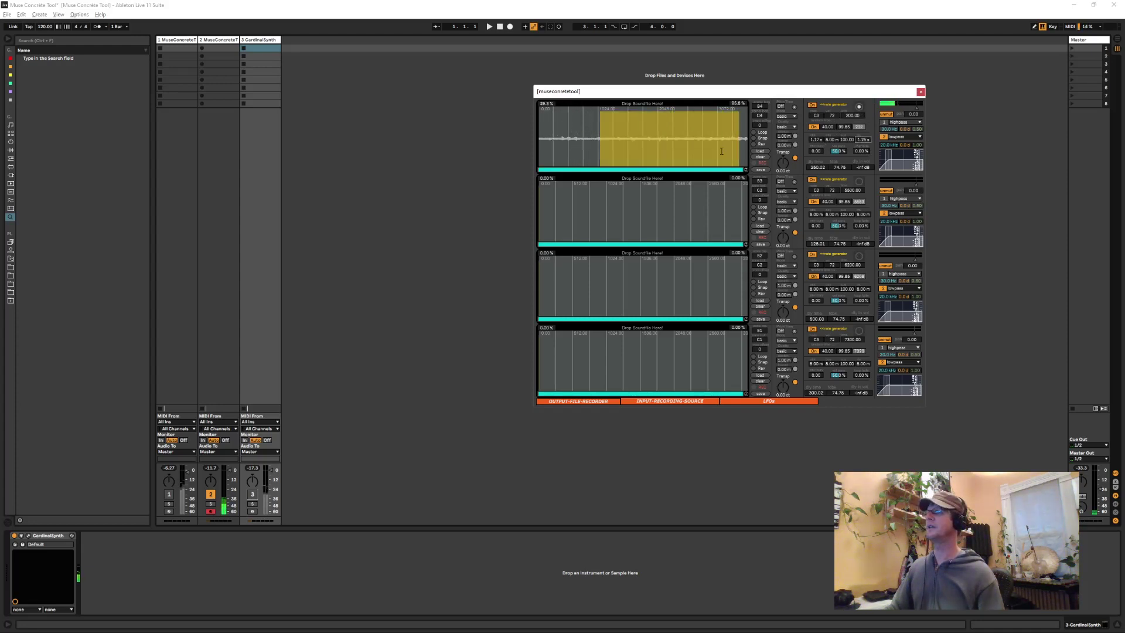
{"action": "left_click_drag", "start_coordinate": [634, 154], "coordinate": [546, 100]}
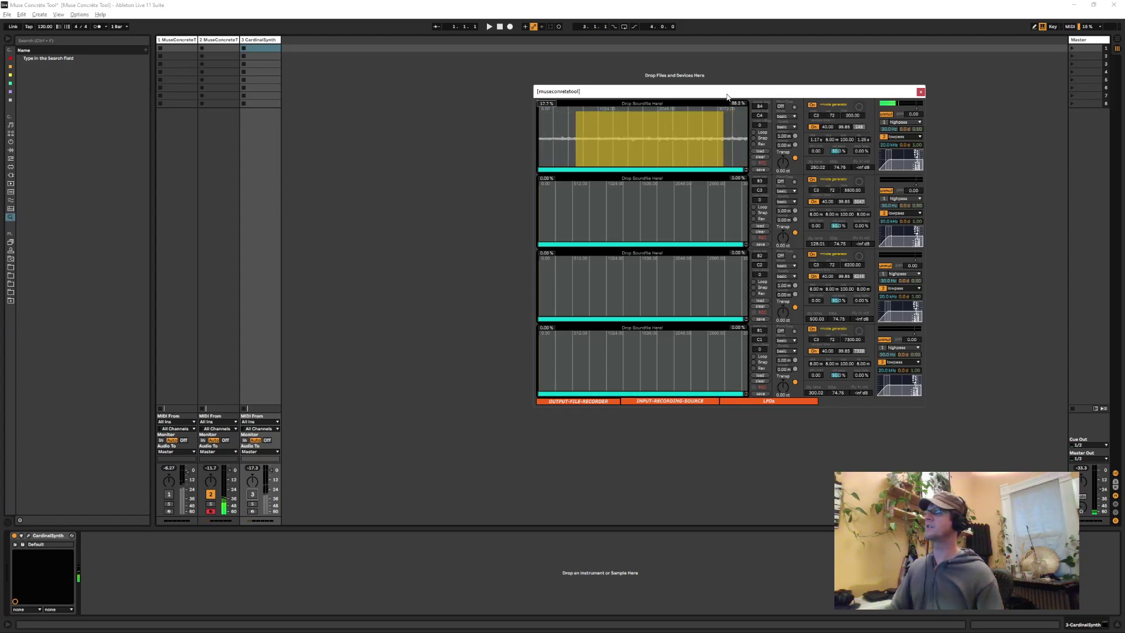
{"action": "right_click", "coordinate": [545, 103]}
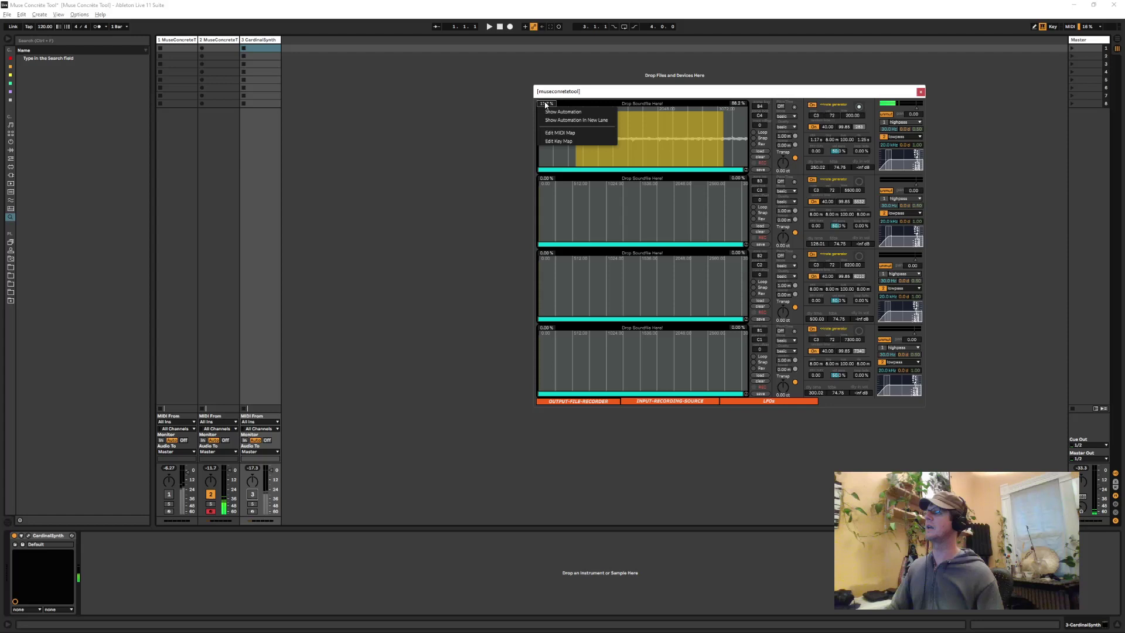
{"action": "left_click", "coordinate": [689, 100]}
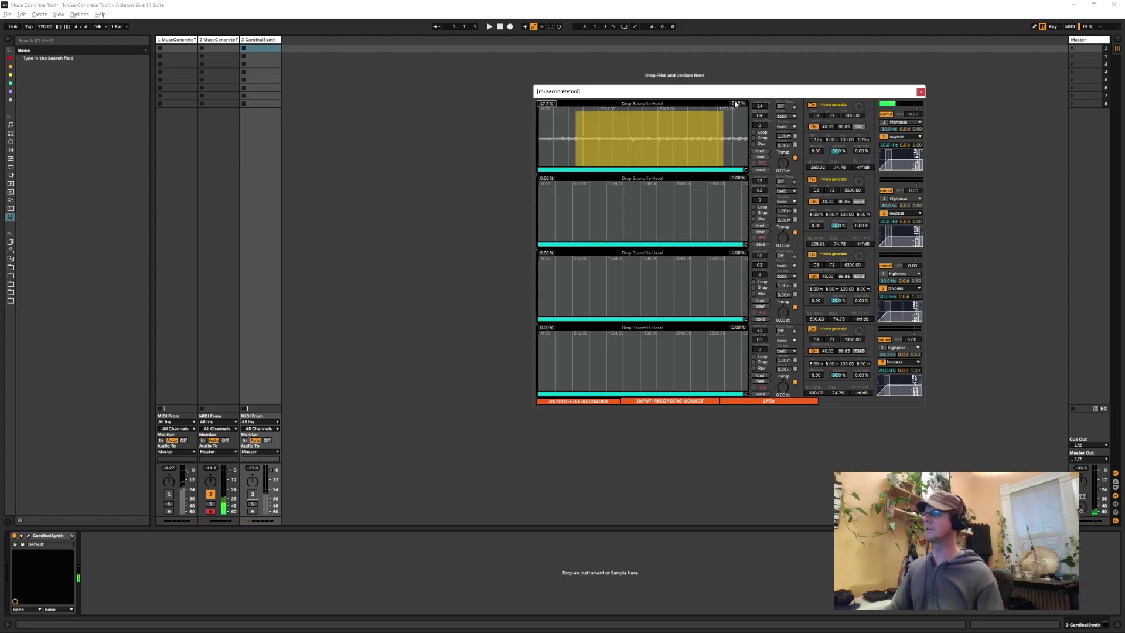
{"action": "left_click_drag", "start_coordinate": [736, 104], "coordinate": [736, 95]}
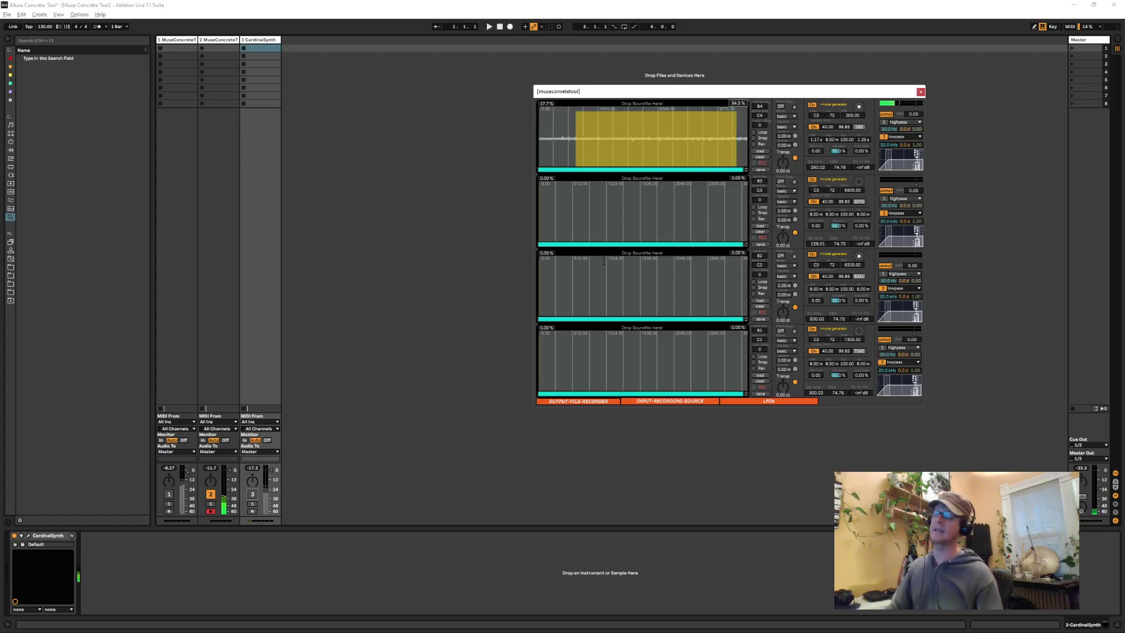
{"action": "mouse_move", "coordinate": [546, 103]}
{"action": "left_mouse_down"}
{"action": "mouse_move", "coordinate": [546, 114]}
{"action": "mouse_move", "coordinate": [547, 97]}
{"action": "left_mouse_up"}
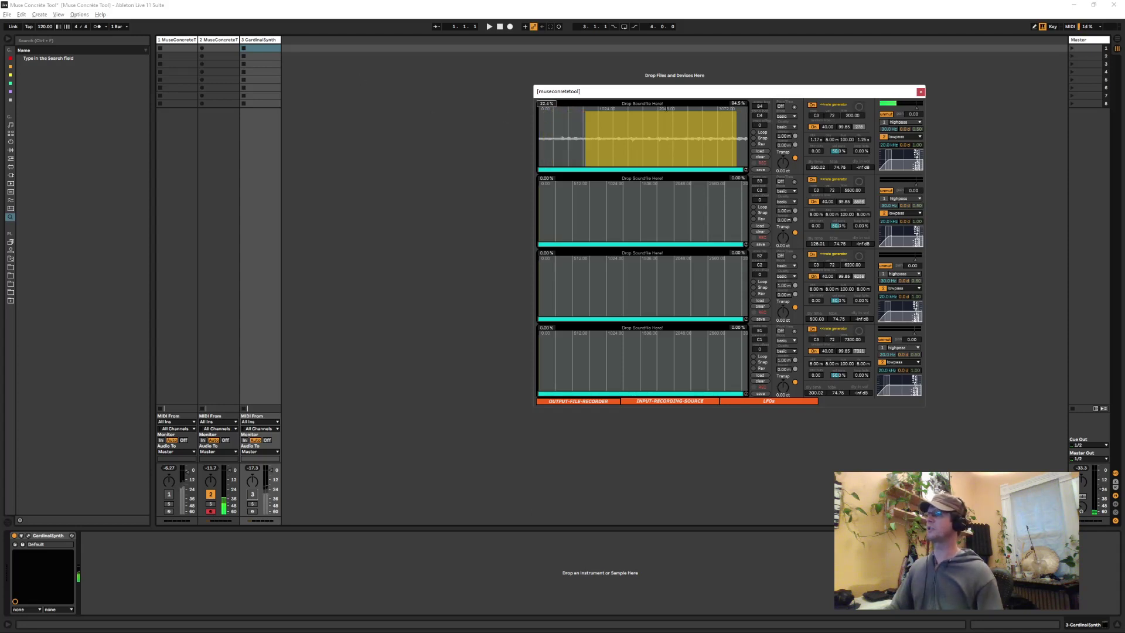
{"action": "left_click_drag", "start_coordinate": [739, 104], "coordinate": [723, 113]}
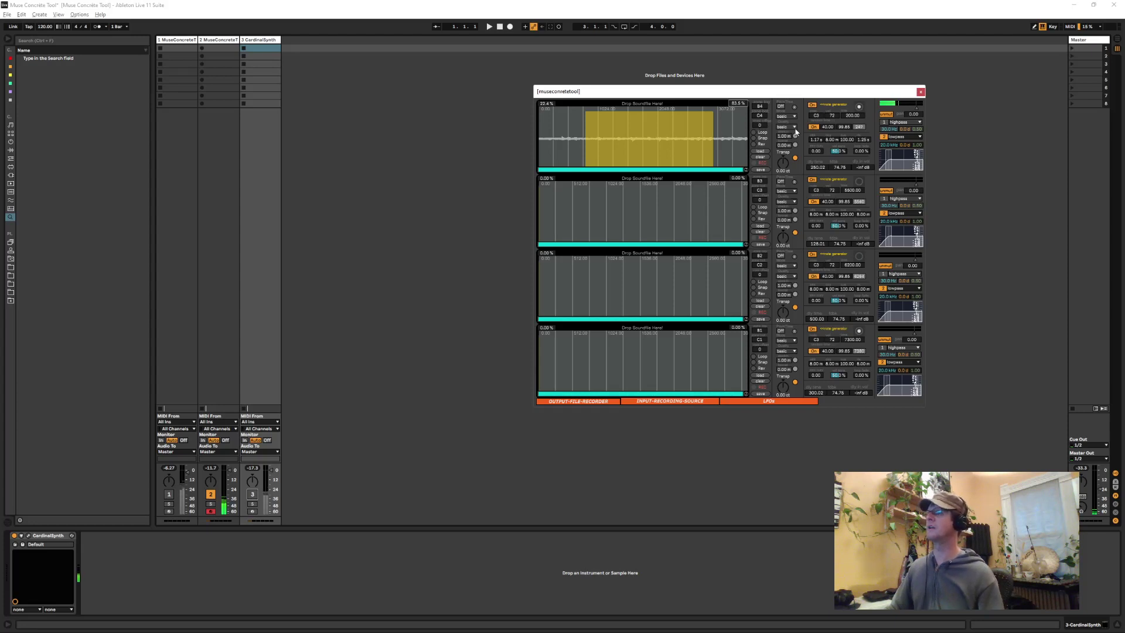
- Turn off the first slot's note generator and launch a new MIDI clip with a four-bar loop on track 2
{"action": "left_click", "coordinate": [812, 104]}
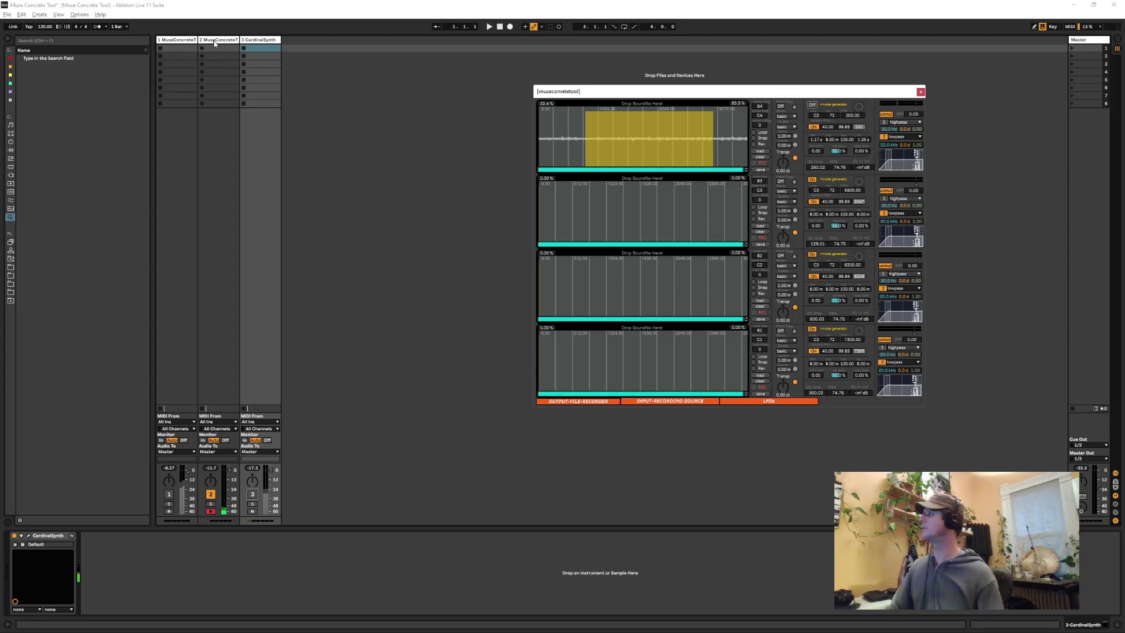
{"action": "double_click", "coordinate": [215, 51]}
{"action": "left_click", "coordinate": [202, 50]}
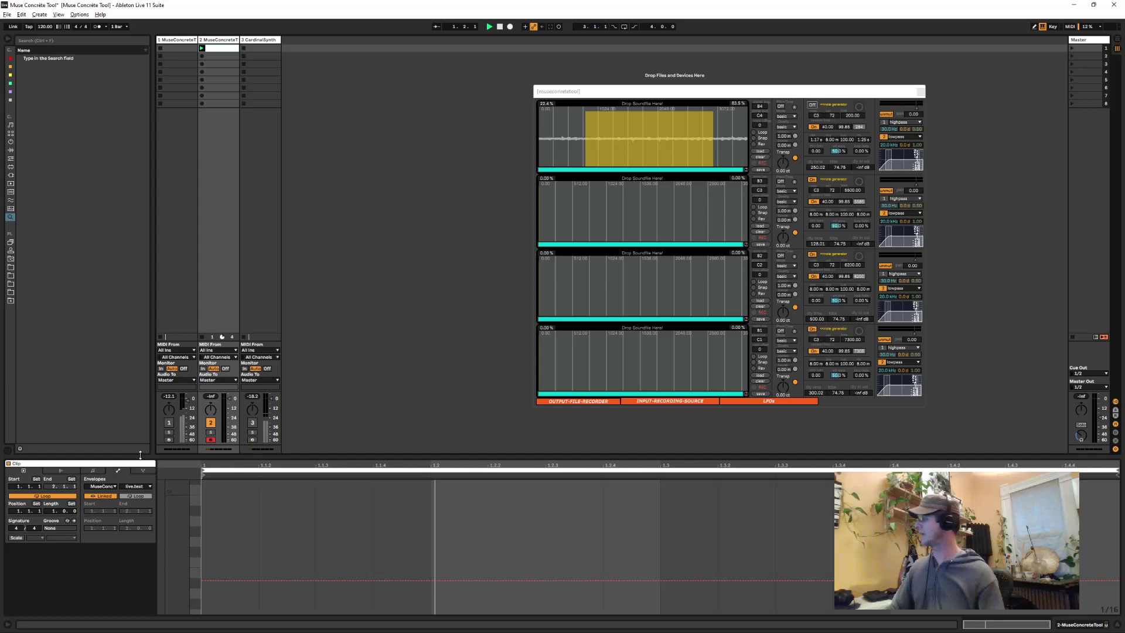
{"action": "key", "text": "Return"}
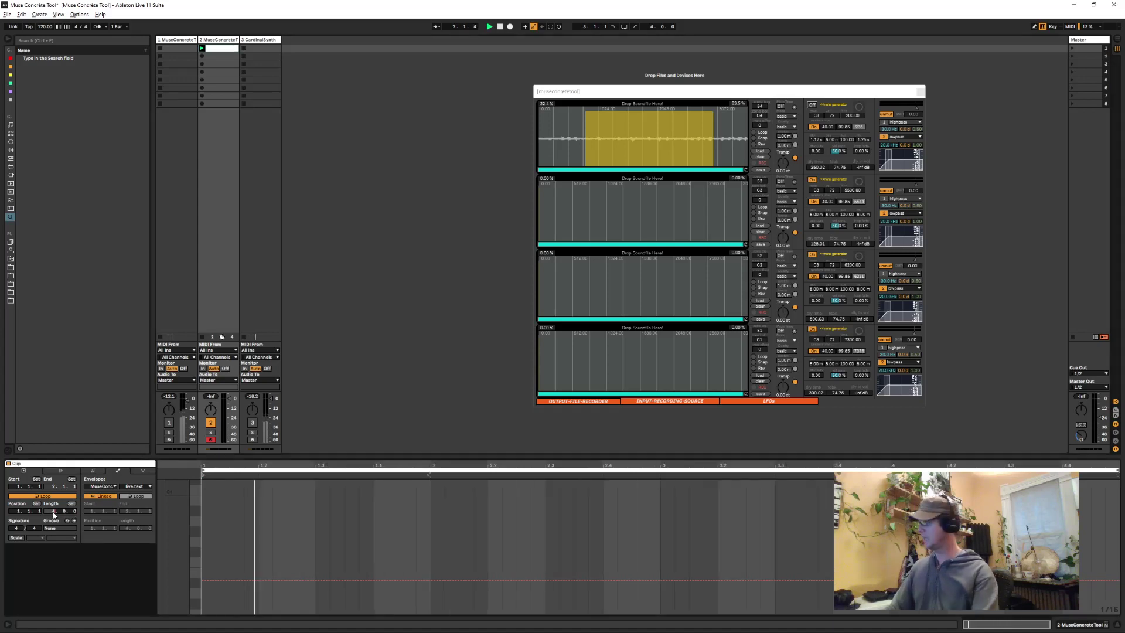
- Draw long overlapping notes in the track 2 clip: C4 from 1, G4 from 2 and E4 from 1.4
{"action": "left_click", "coordinate": [92, 470]}
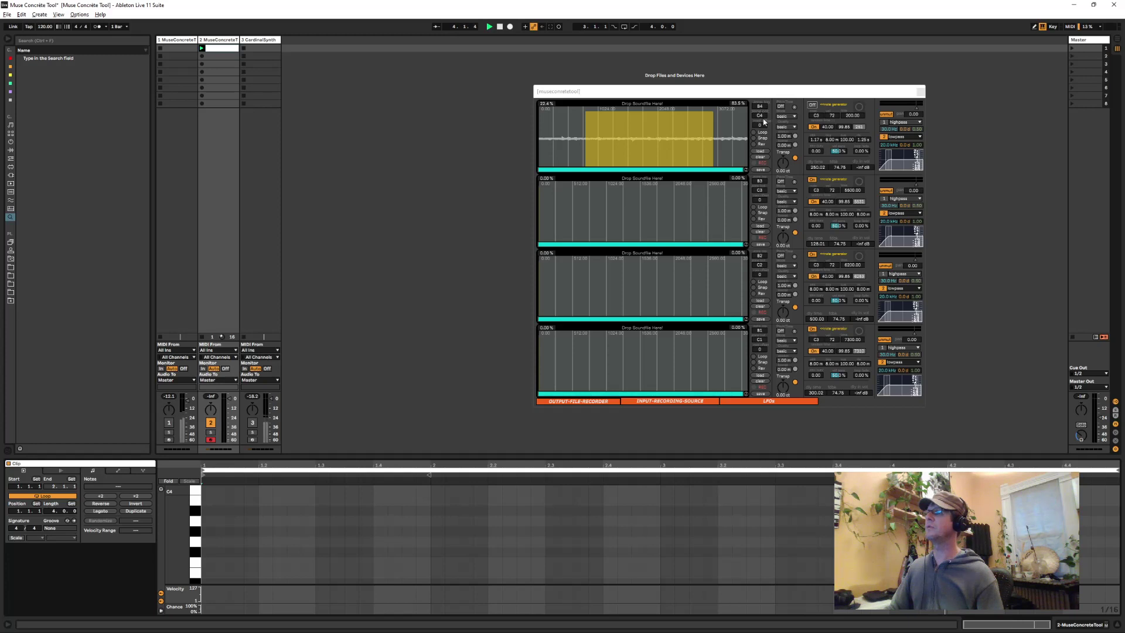
{"action": "double_click", "coordinate": [208, 490]}
{"action": "left_click_drag", "start_coordinate": [212, 490], "coordinate": [708, 510]}
{"action": "scroll", "coordinate": [686, 522], "scroll_direction": "up", "scroll_amount": 4}
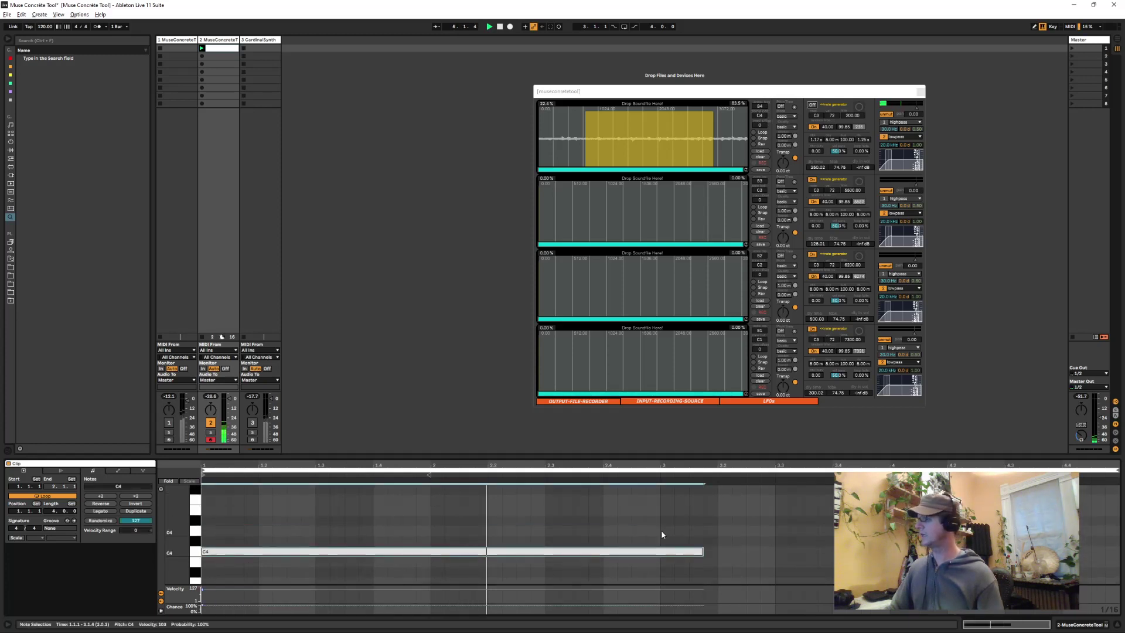
{"action": "double_click", "coordinate": [437, 514]}
{"action": "left_click_drag", "start_coordinate": [443, 514], "coordinate": [934, 514]}
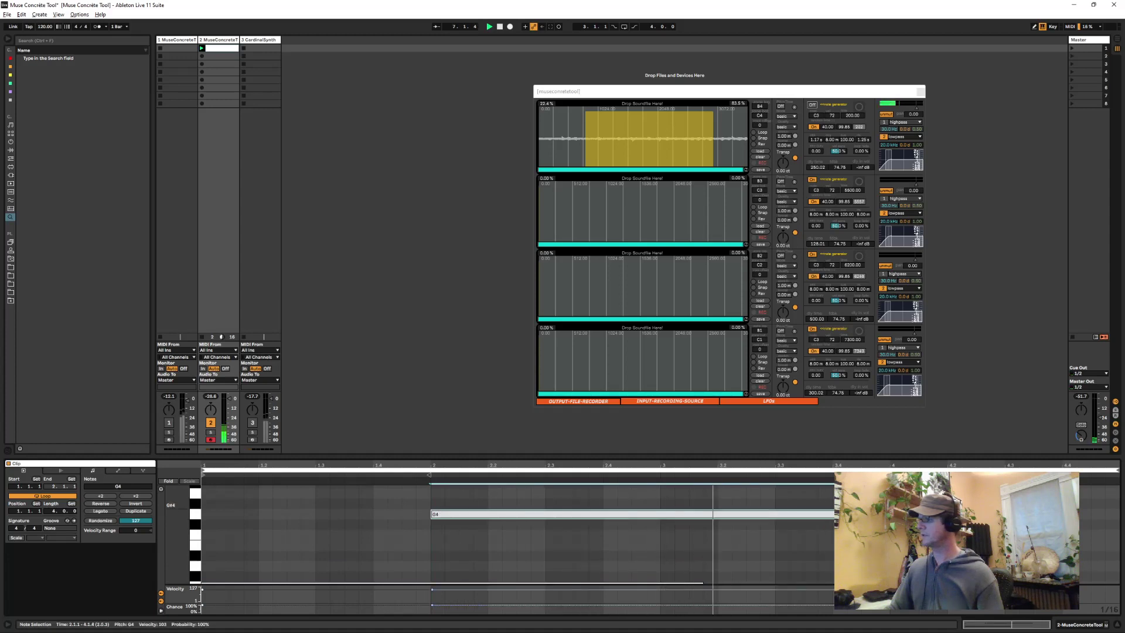
{"action": "scroll", "coordinate": [705, 508], "scroll_direction": "down", "scroll_amount": 2}
{"action": "scroll", "coordinate": [537, 525], "scroll_direction": "up", "scroll_amount": 1}
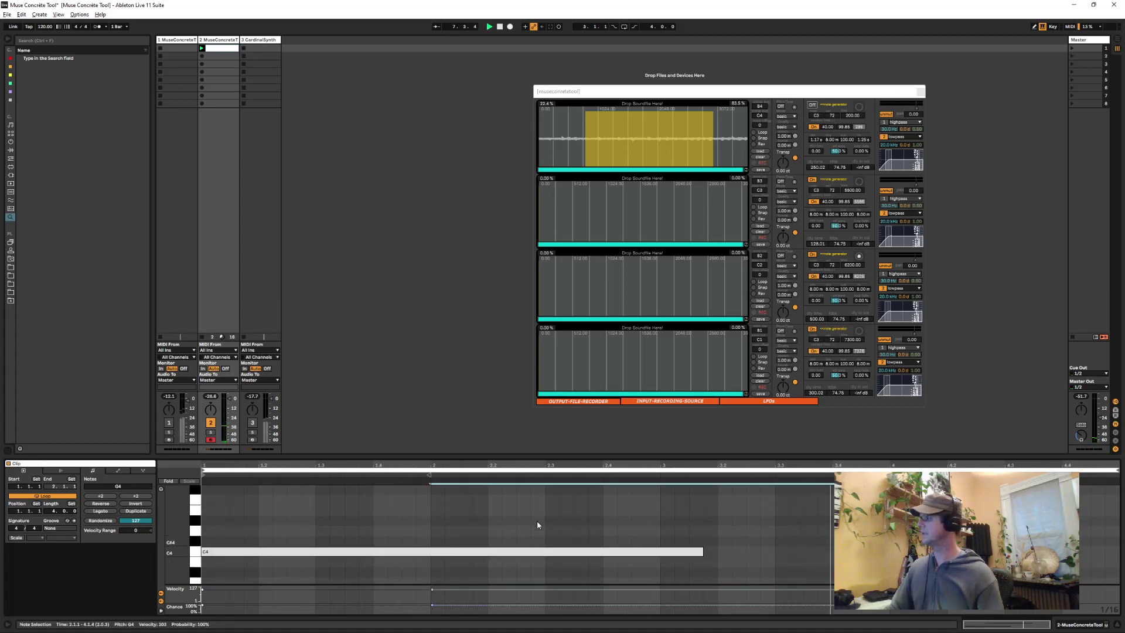
{"action": "double_click", "coordinate": [378, 511]}
{"action": "left_click_drag", "start_coordinate": [470, 500], "coordinate": [914, 500]}
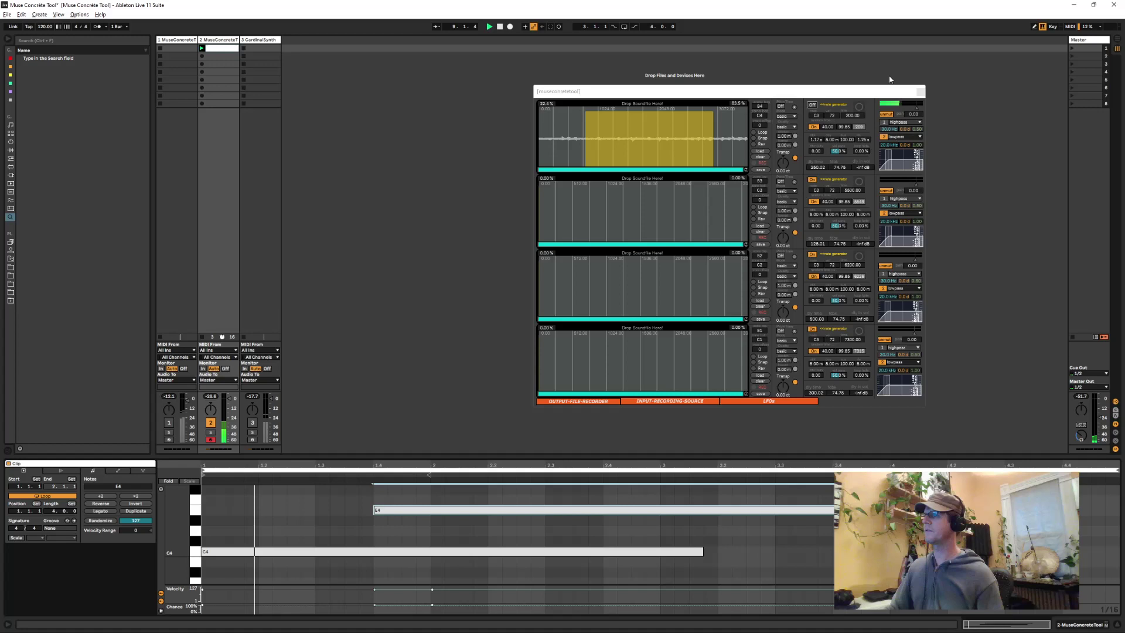
- Set the first slot's note offset to -36 and enable Loop for its sample
{"action": "left_click", "coordinate": [764, 131]}
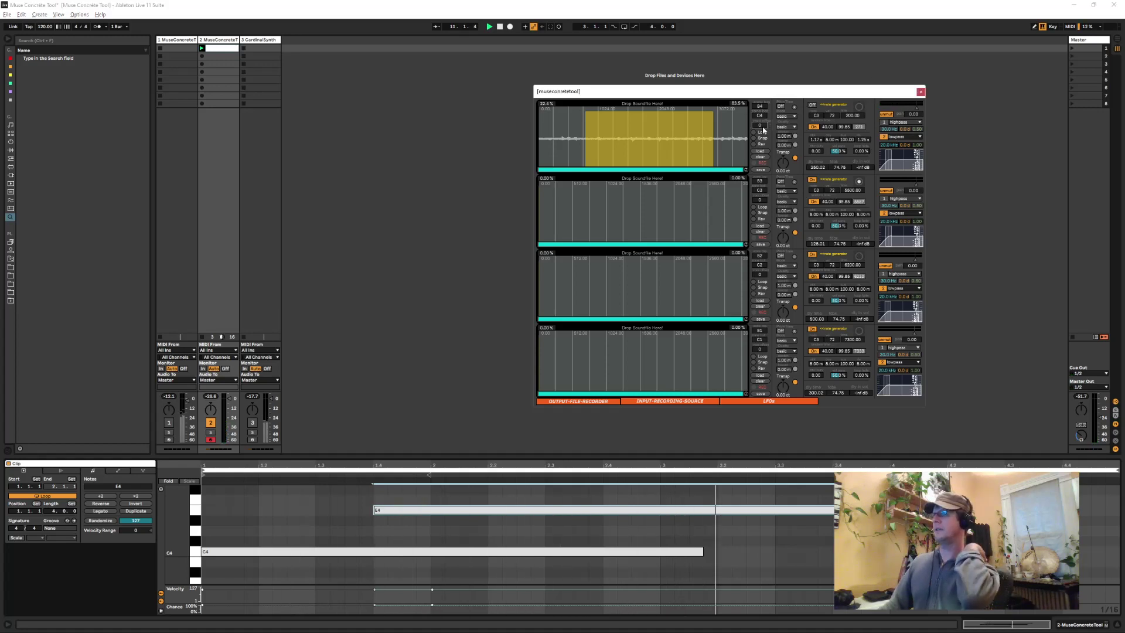
{"action": "type", "text": "-"}
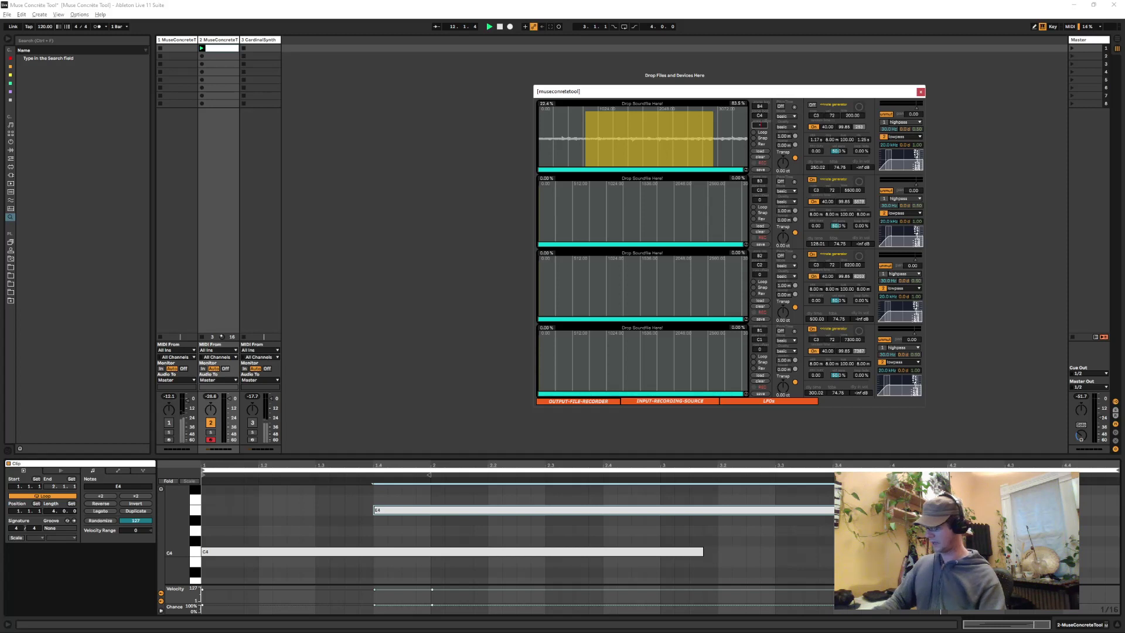
{"action": "type", "text": "36"}
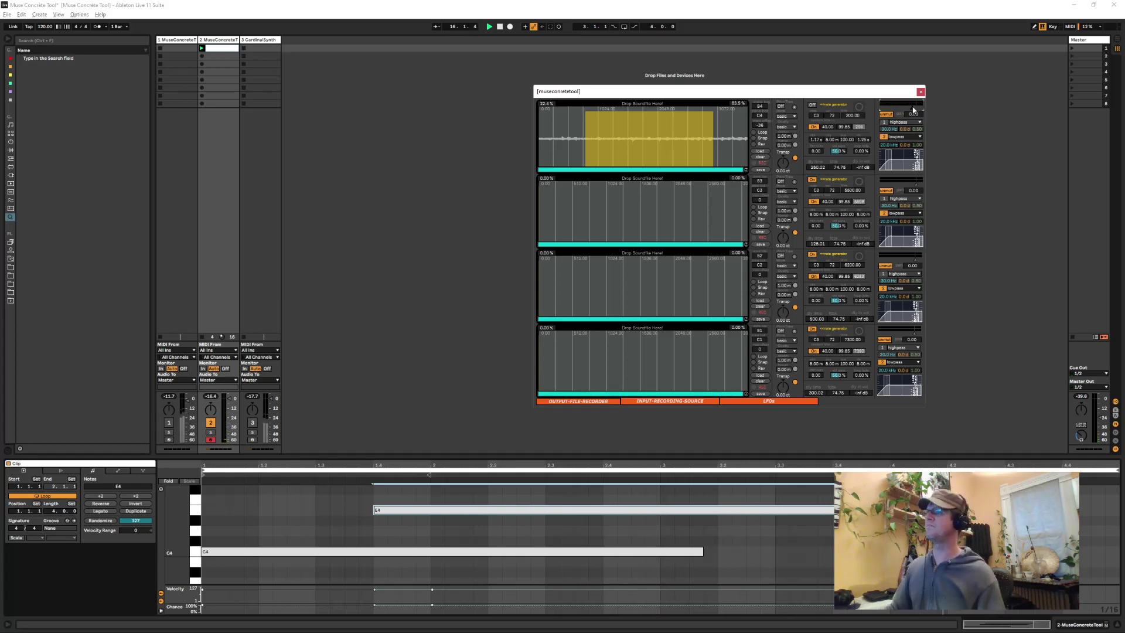
{"action": "left_click", "coordinate": [760, 135]}
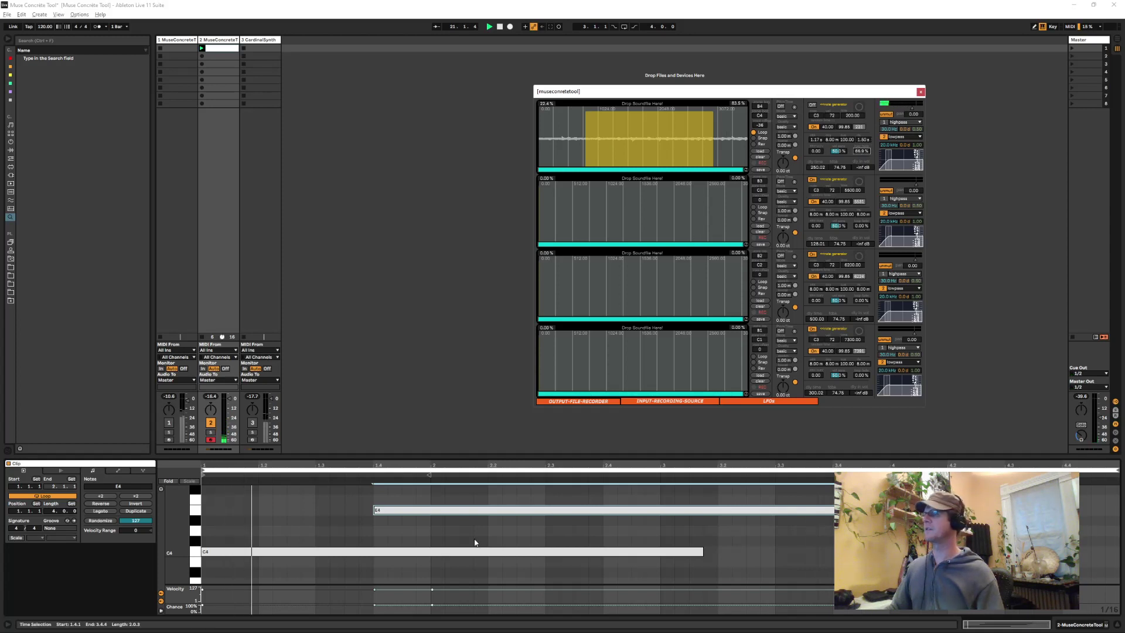
- Add a C4 note at 3.3.3 and an A4 note at 3.2.4, and lengthen the first slot's release to about 4.8 s
{"action": "double_click", "coordinate": [815, 554]}
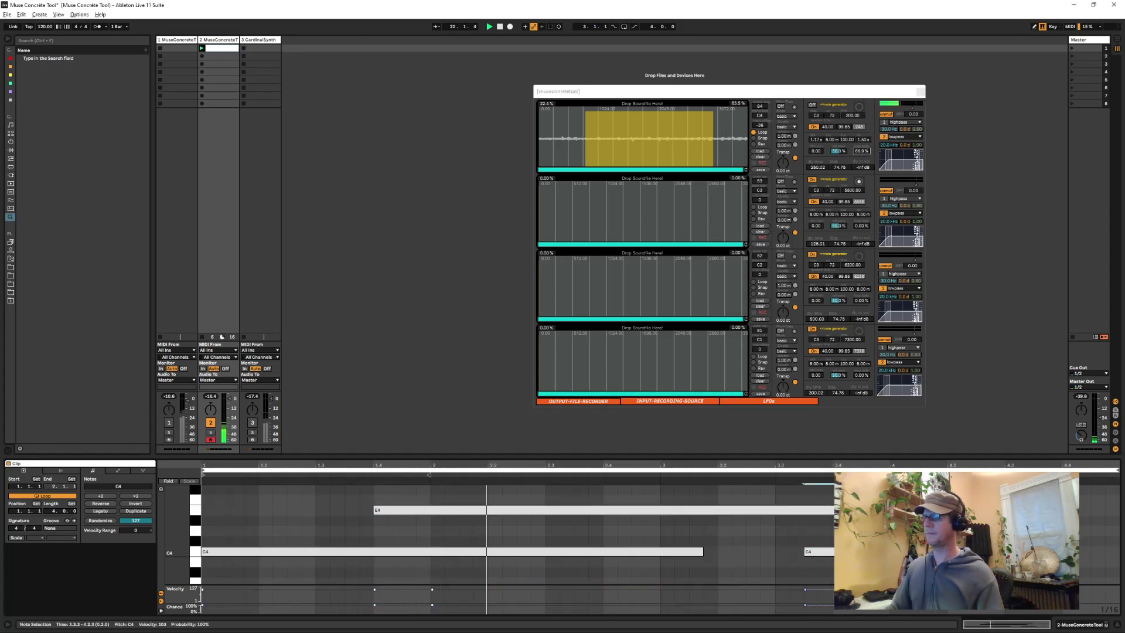
{"action": "scroll", "coordinate": [697, 514], "scroll_direction": "up", "scroll_amount": 2}
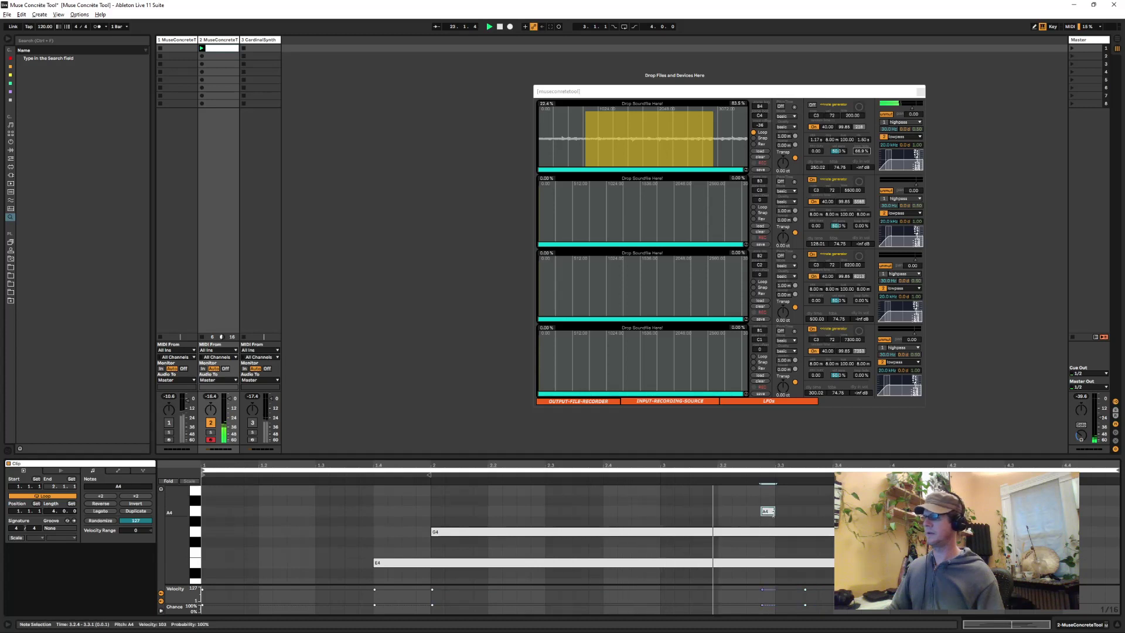
{"action": "double_click", "coordinate": [765, 511]}
{"action": "scroll", "coordinate": [772, 500], "scroll_direction": "down", "scroll_amount": 2}
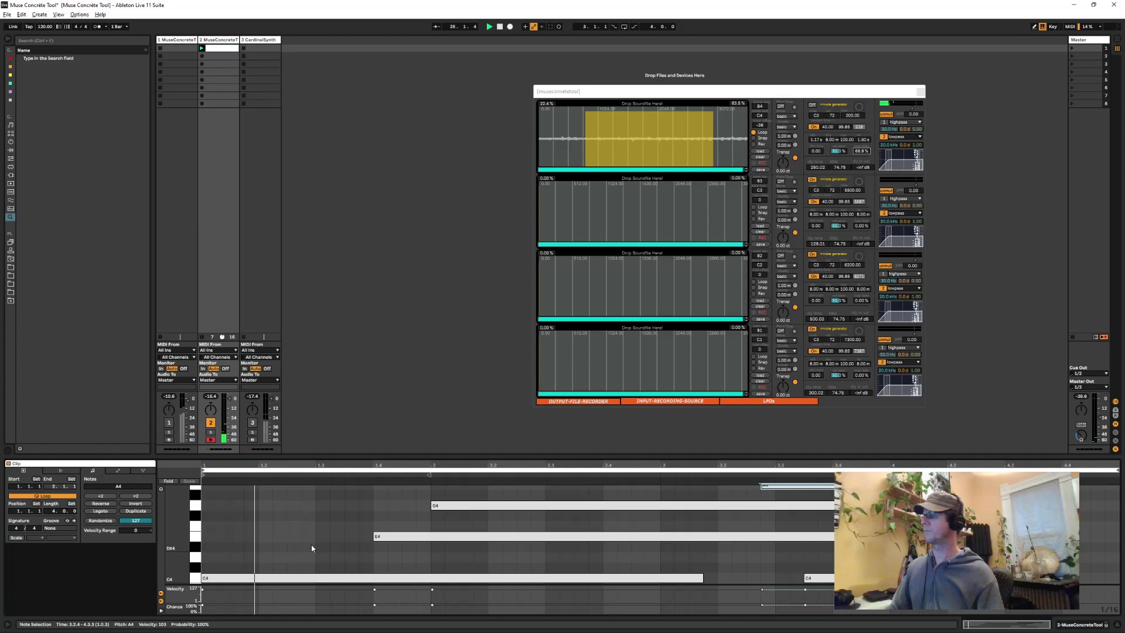
{"action": "left_click_drag", "start_coordinate": [860, 144], "coordinate": [860, 120]}
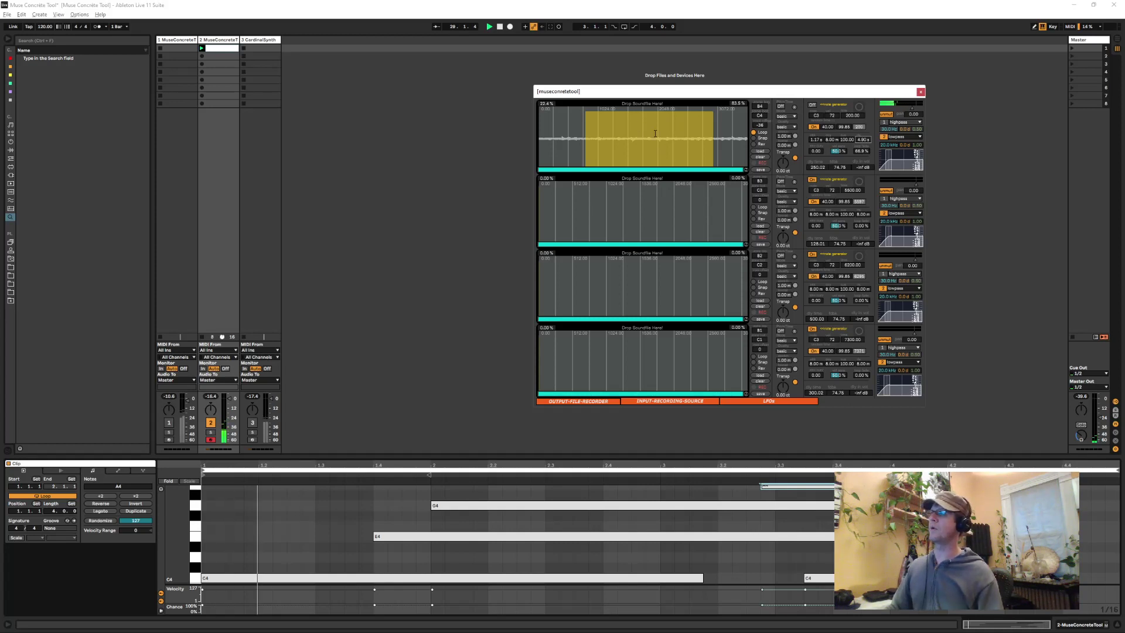
- Save the first slot's recording as glasspad1.aif in the Samples folder
{"action": "left_click", "coordinate": [761, 170]}
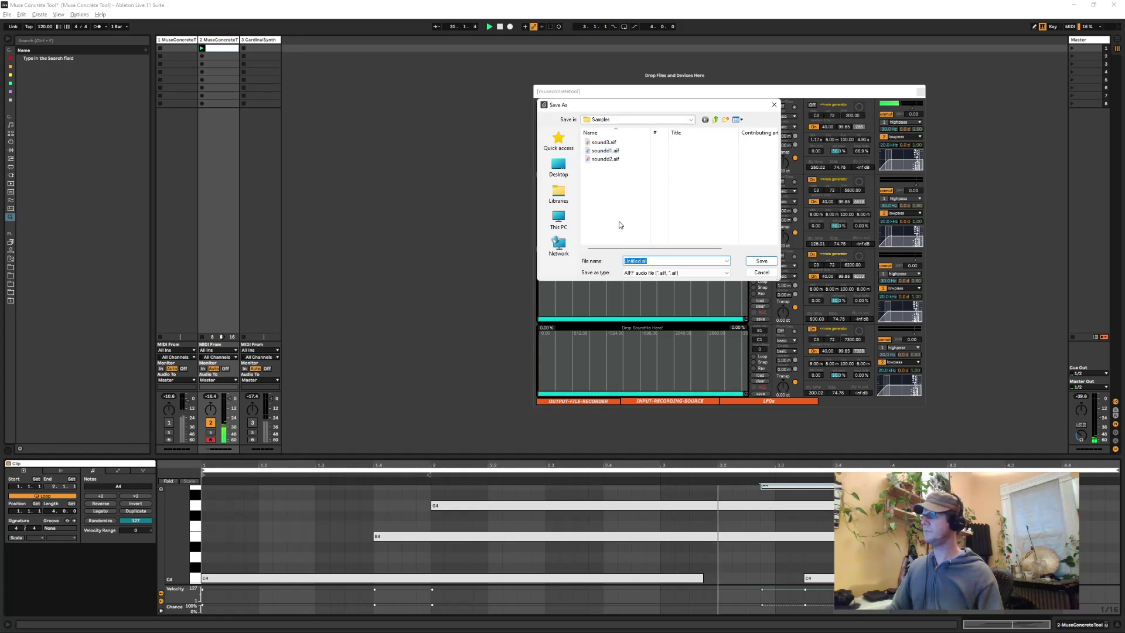
{"action": "type", "text": "d"}
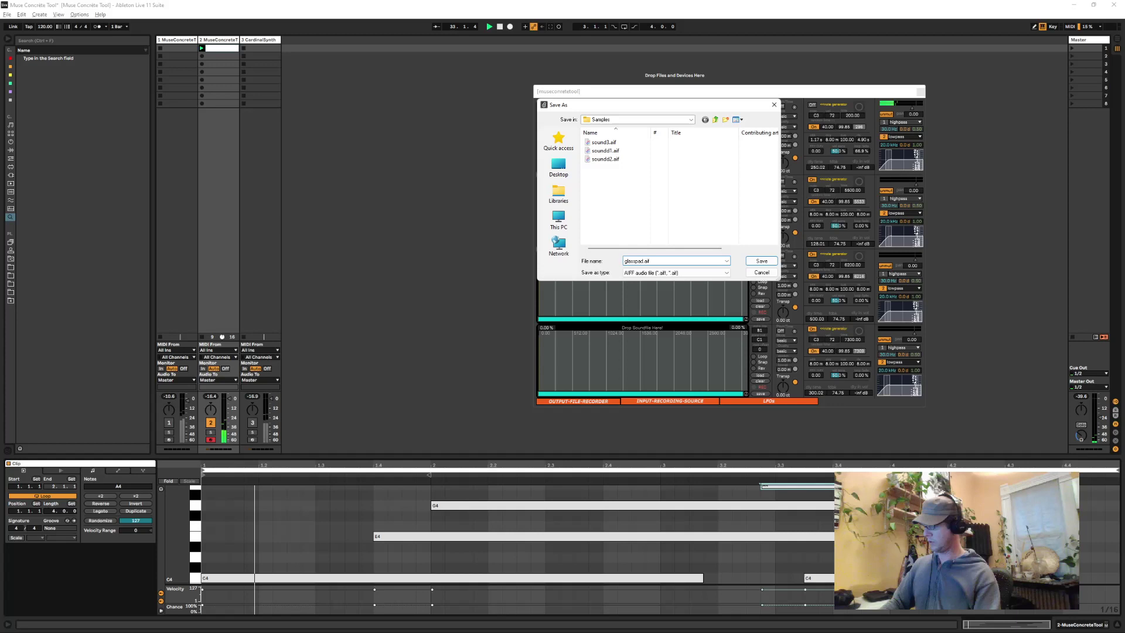
{"action": "key", "text": "Return"}
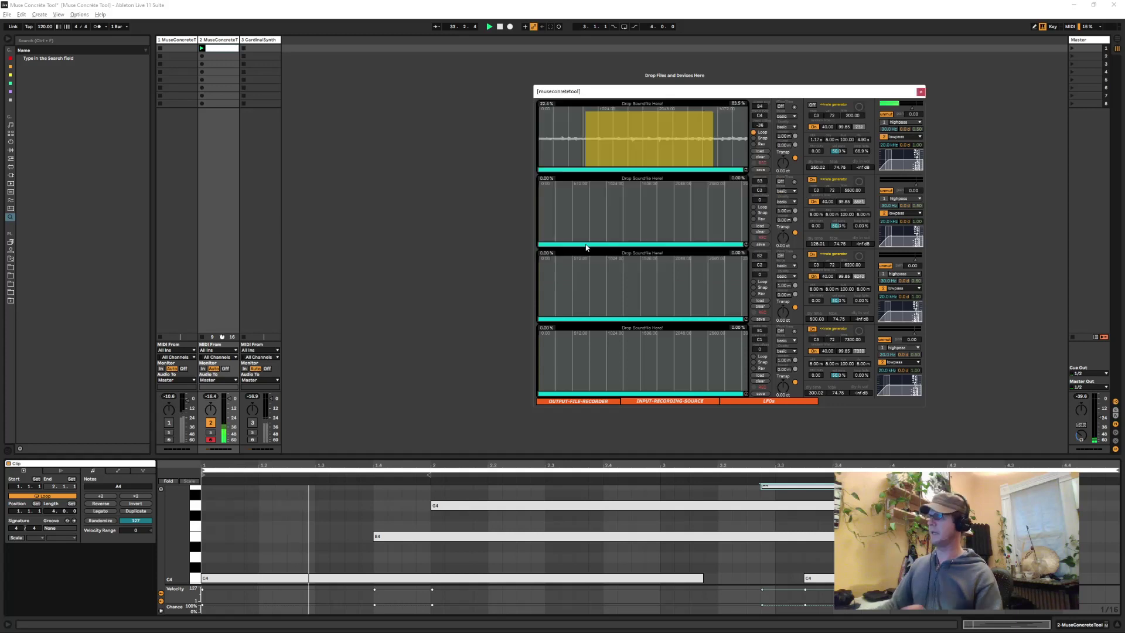
- Load glasspad1.aif from the Samples folder into the first slot through the file dialog and cancel the dialog without saving again
{"action": "left_click", "coordinate": [760, 170]}
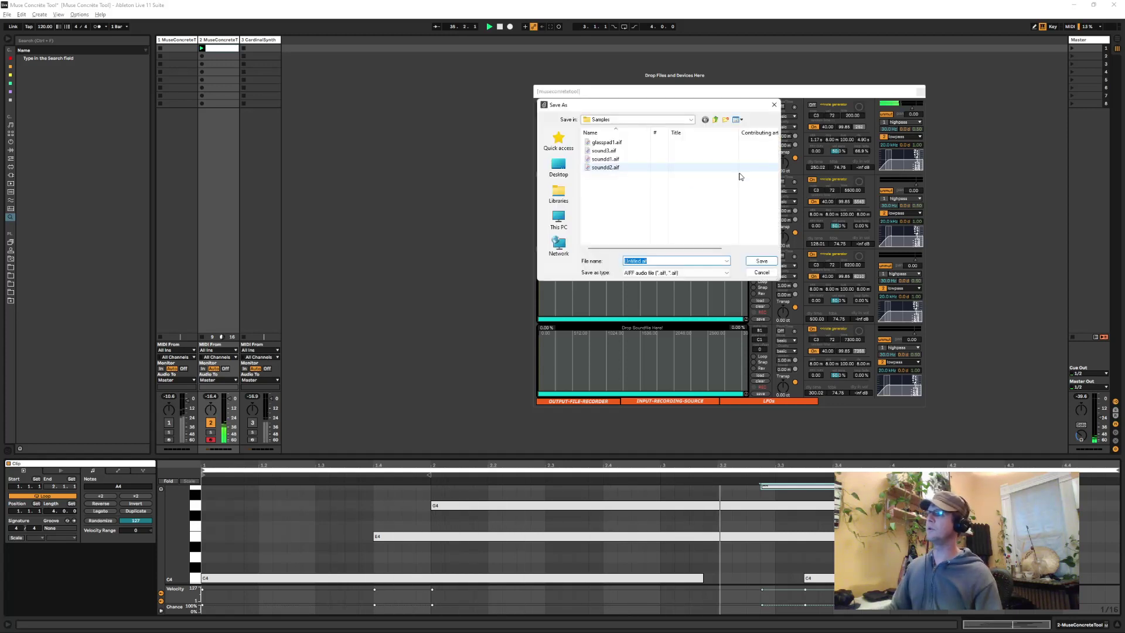
{"action": "left_click_drag", "start_coordinate": [802, 156], "coordinate": [666, 139]}
{"action": "left_click", "coordinate": [802, 188]}
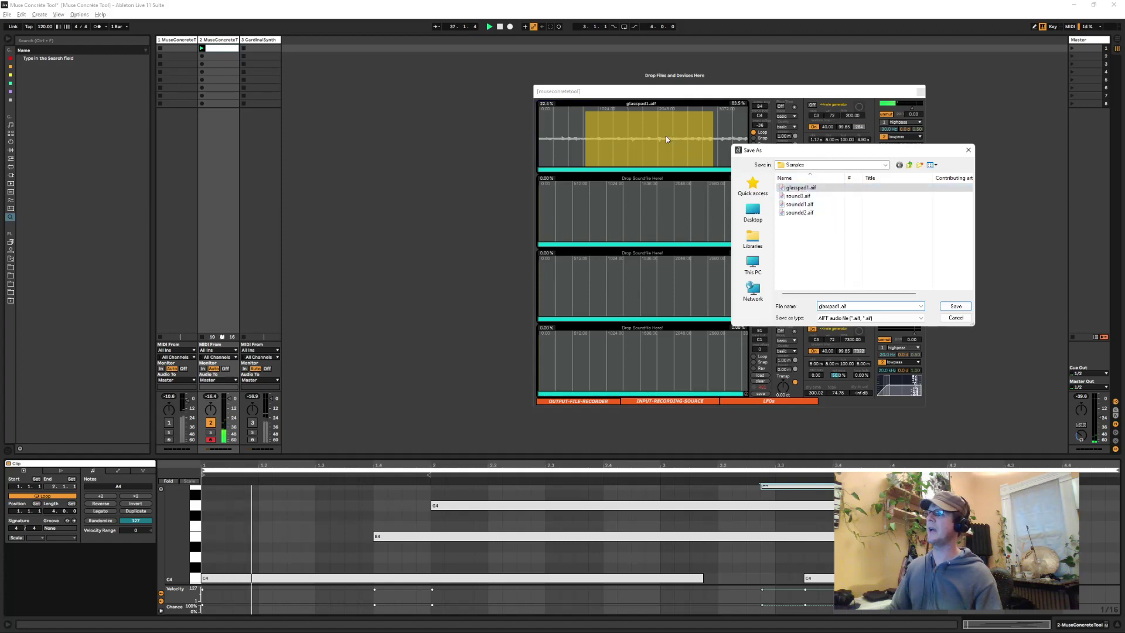
{"action": "left_click", "coordinate": [955, 317]}
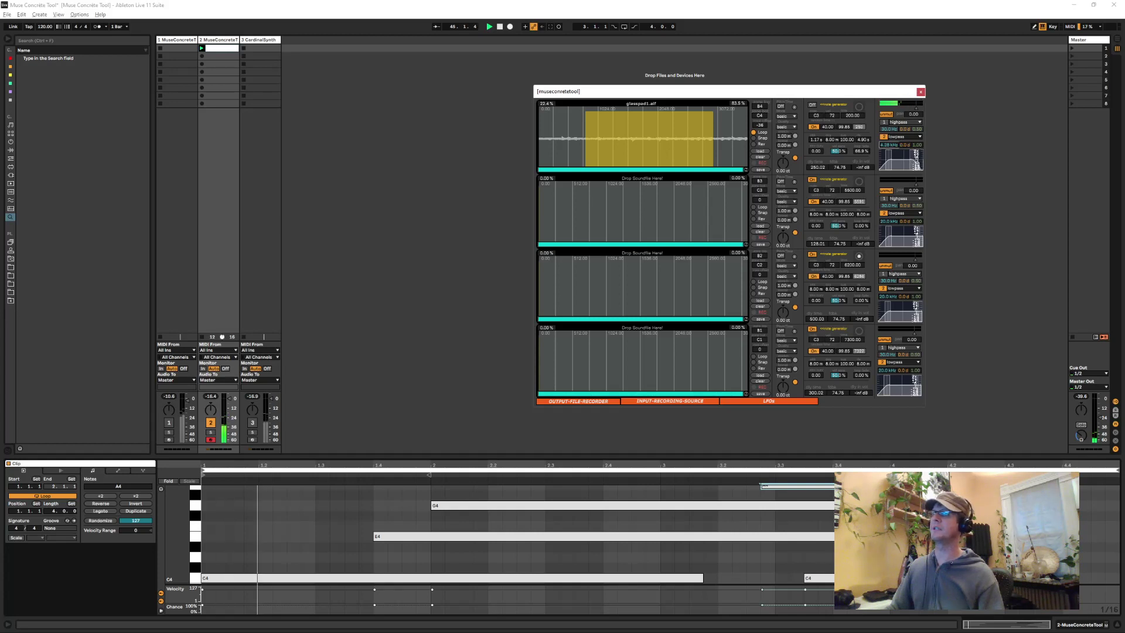
- Raise the first slot's delay level to -4.8 dB and open the LFOs window
{"action": "left_click_drag", "start_coordinate": [860, 168], "coordinate": [860, 149]}
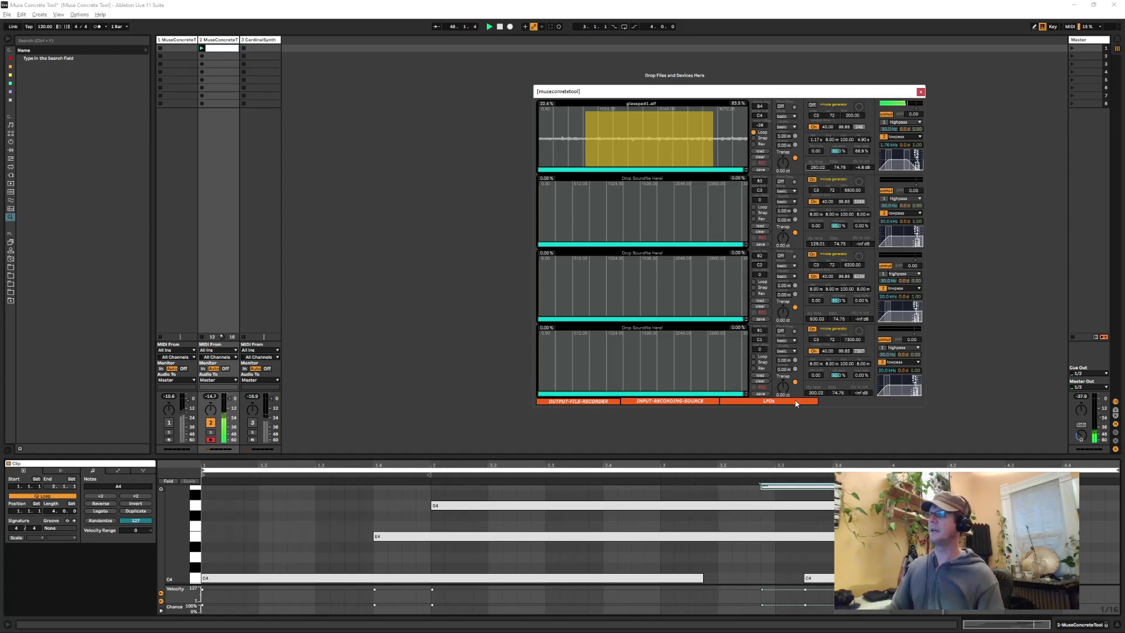
{"action": "left_click", "coordinate": [782, 402]}
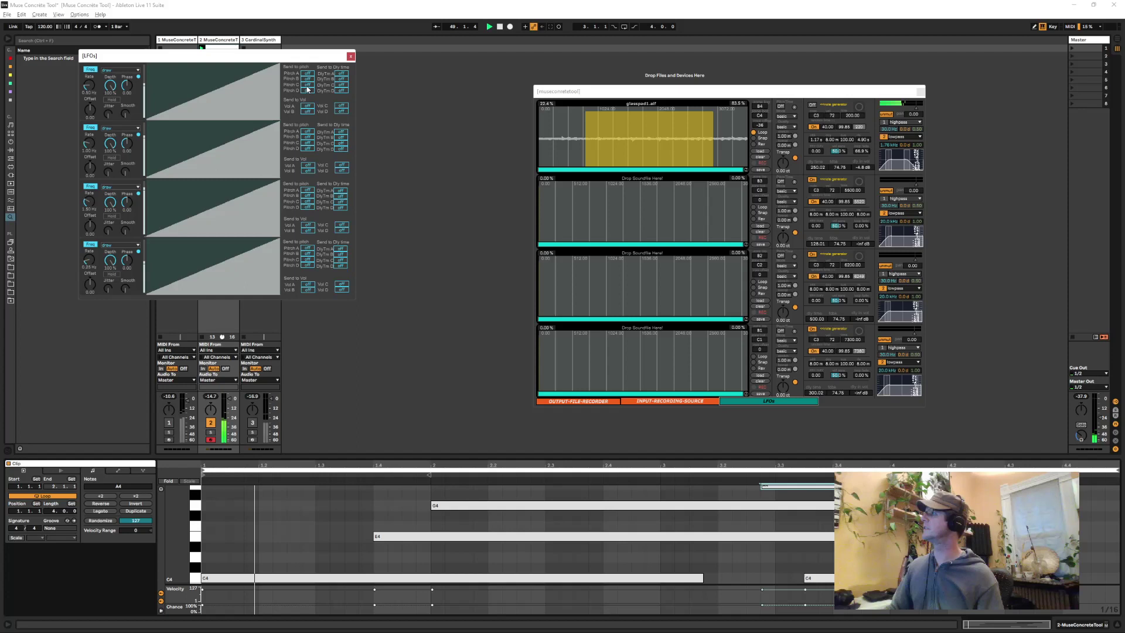
- Route the first LFO to delay time A, redraw its waveform as an irregular shape, and close the LFOs window
{"action": "left_click", "coordinate": [341, 73]}
{"action": "left_click_drag", "start_coordinate": [186, 85], "coordinate": [268, 100]}
{"action": "left_click_drag", "start_coordinate": [157, 100], "coordinate": [170, 109]}
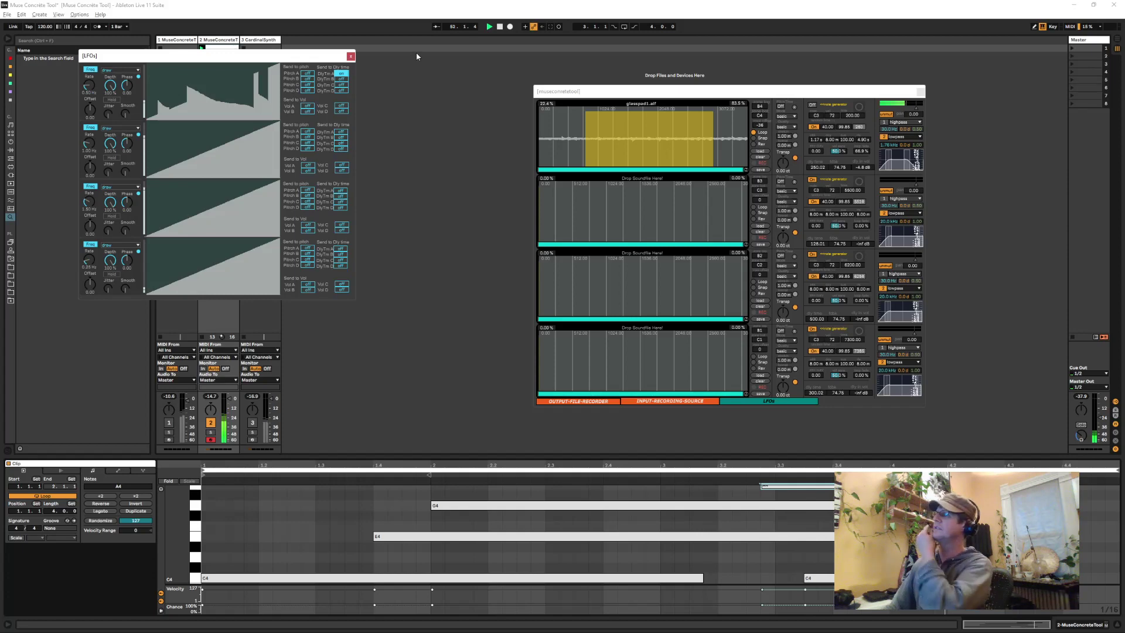
{"action": "left_click", "coordinate": [351, 56]}
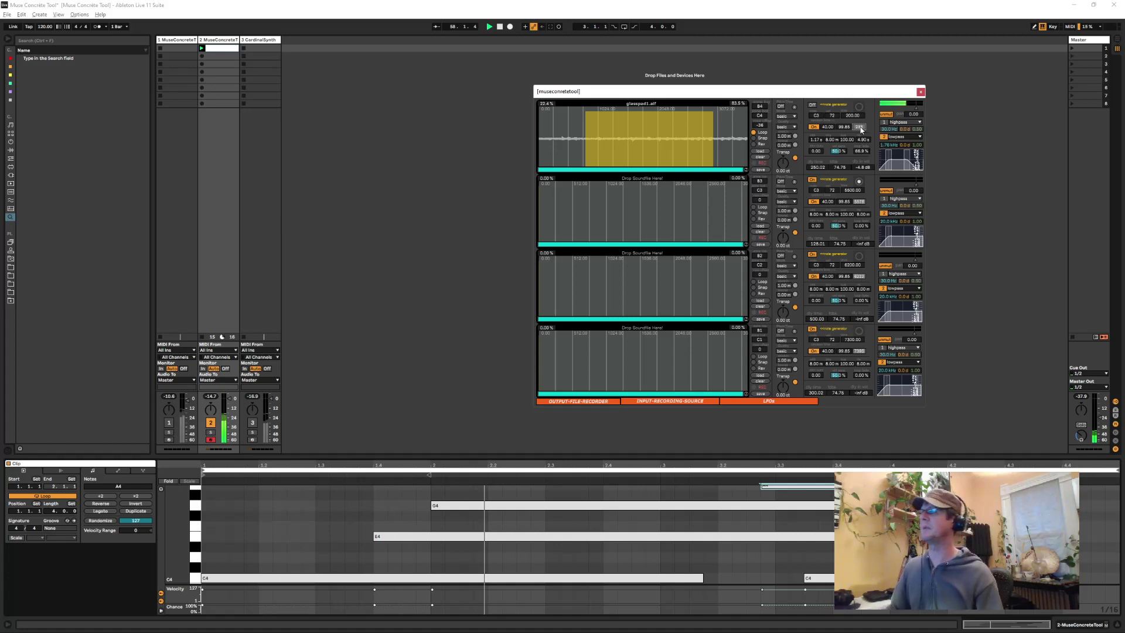
- Redraw the second and third LFOs' waveforms as irregular freehand shapes and close the LFOs window
{"action": "left_click", "coordinate": [769, 401]}
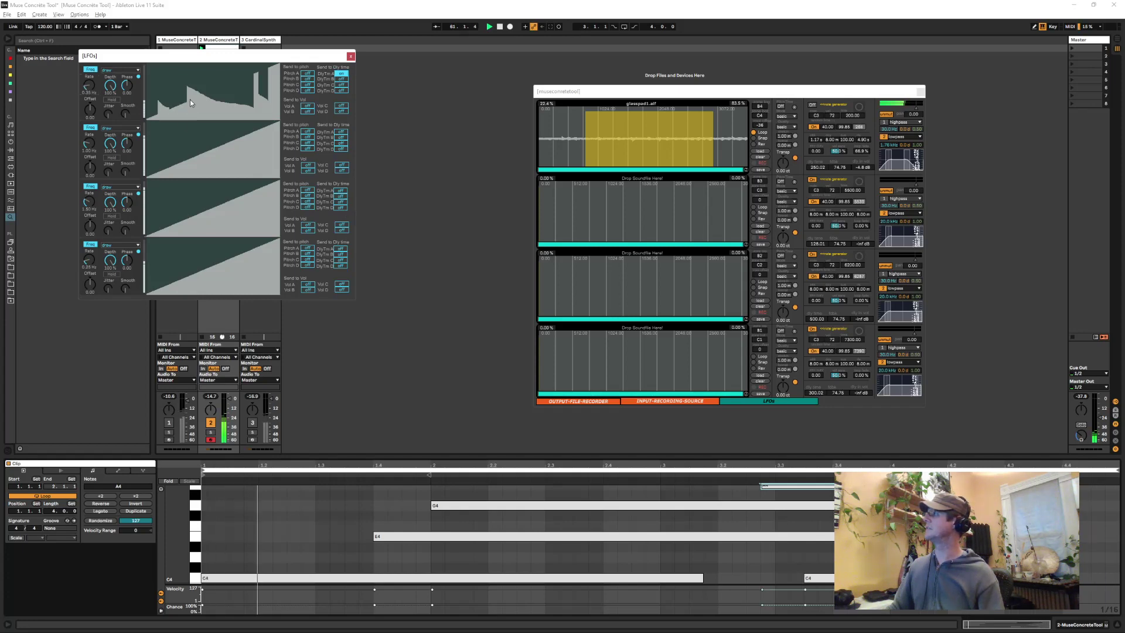
{"action": "mouse_move", "coordinate": [162, 130]}
{"action": "left_mouse_down"}
{"action": "mouse_move", "coordinate": [234, 164]}
{"action": "mouse_move", "coordinate": [271, 129]}
{"action": "mouse_move", "coordinate": [197, 150]}
{"action": "mouse_move", "coordinate": [165, 122]}
{"action": "mouse_move", "coordinate": [150, 137]}
{"action": "mouse_move", "coordinate": [153, 173]}
{"action": "left_mouse_up"}
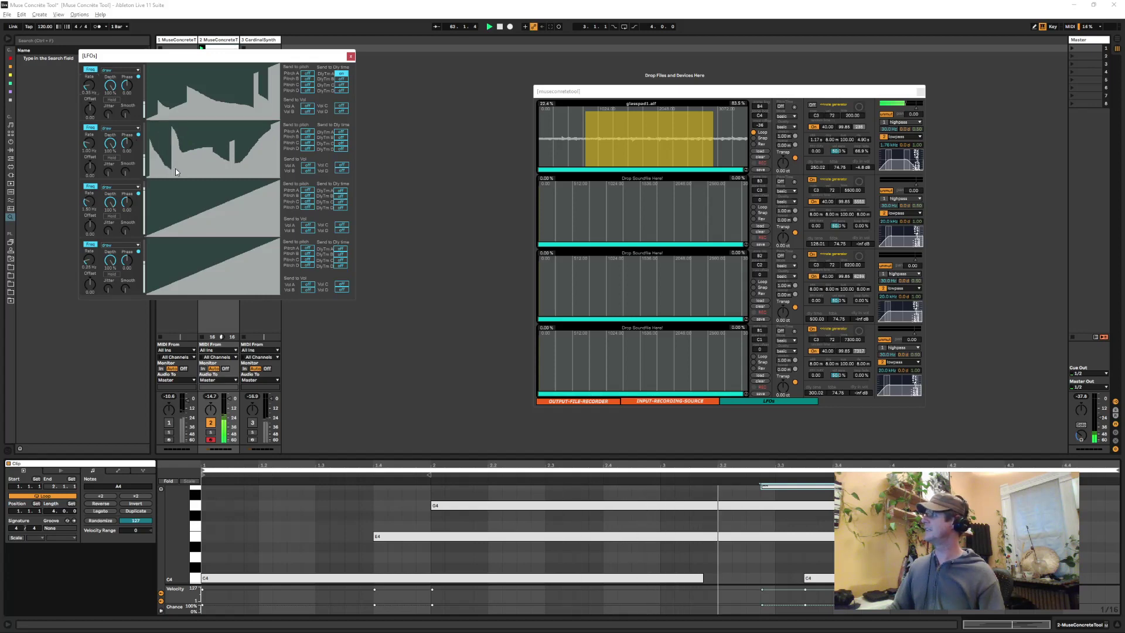
{"action": "left_click_drag", "start_coordinate": [229, 194], "coordinate": [181, 177]}
{"action": "left_click_drag", "start_coordinate": [155, 220], "coordinate": [223, 224]}
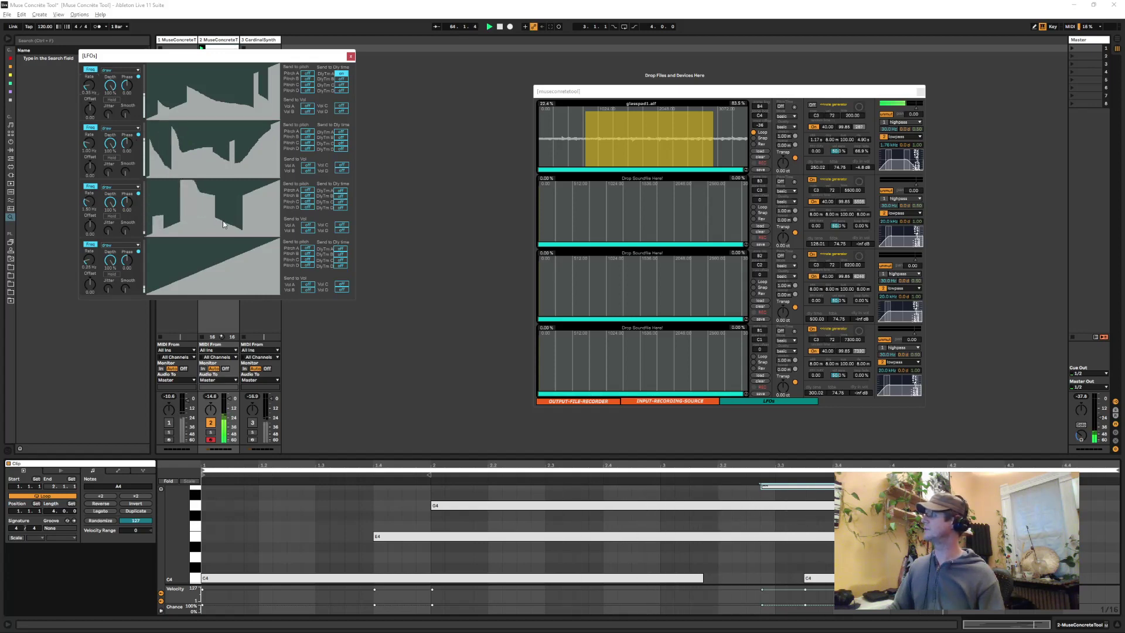
{"action": "left_click", "coordinate": [350, 56]}
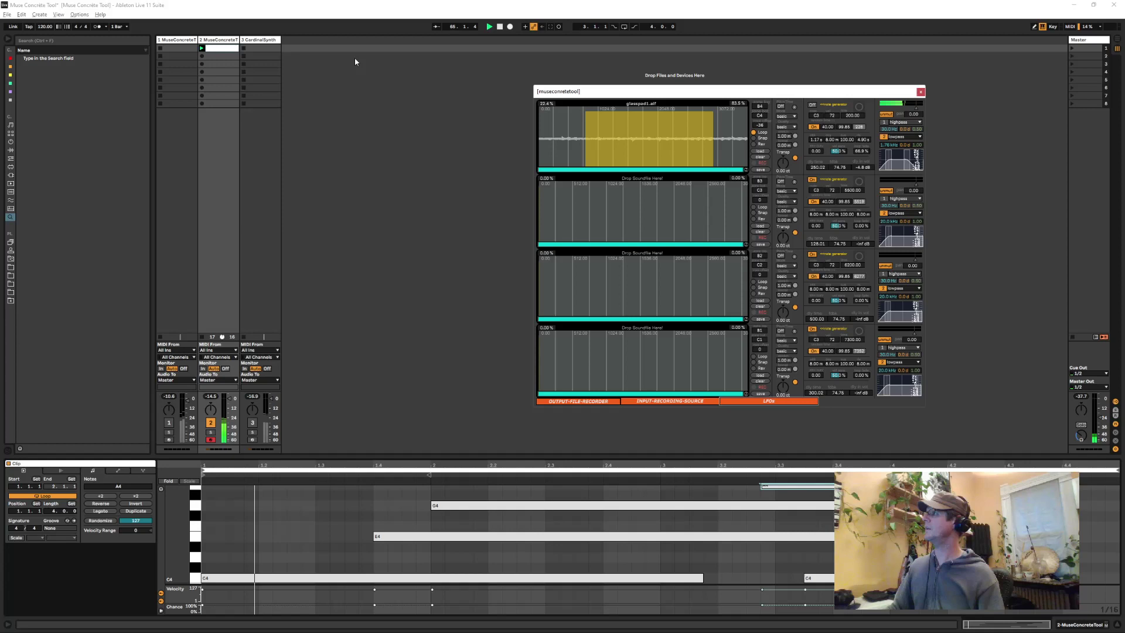
- View the first LFO's waveform options without changing its shape, close the LFOs window and shift the Muse Concrete Tool window slightly
{"action": "left_click", "coordinate": [769, 401]}
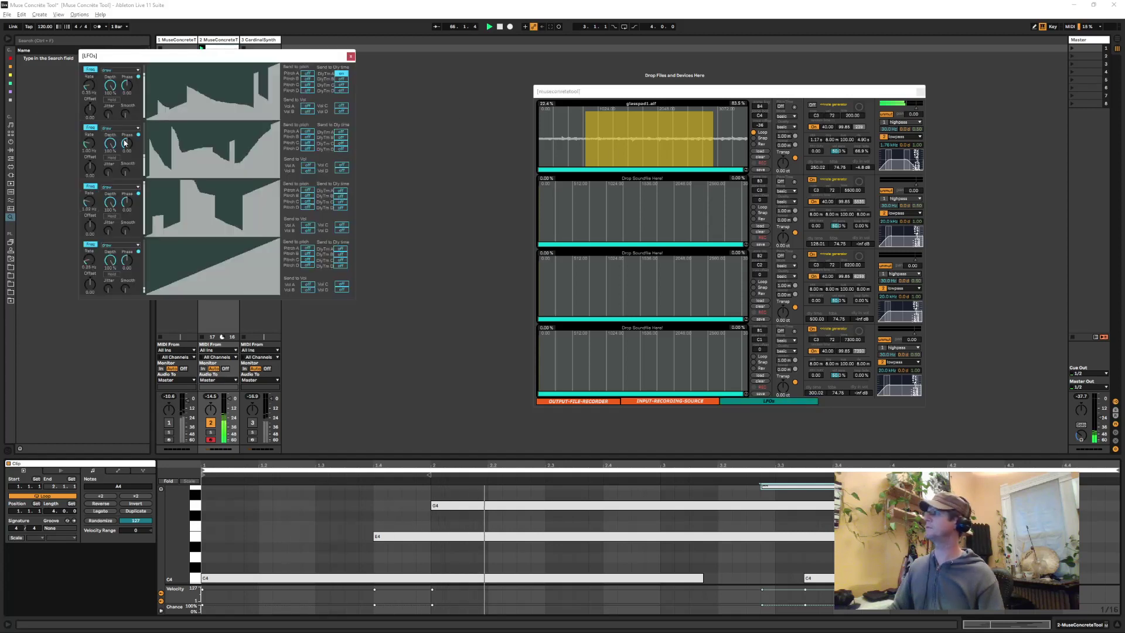
{"action": "left_click", "coordinate": [120, 70]}
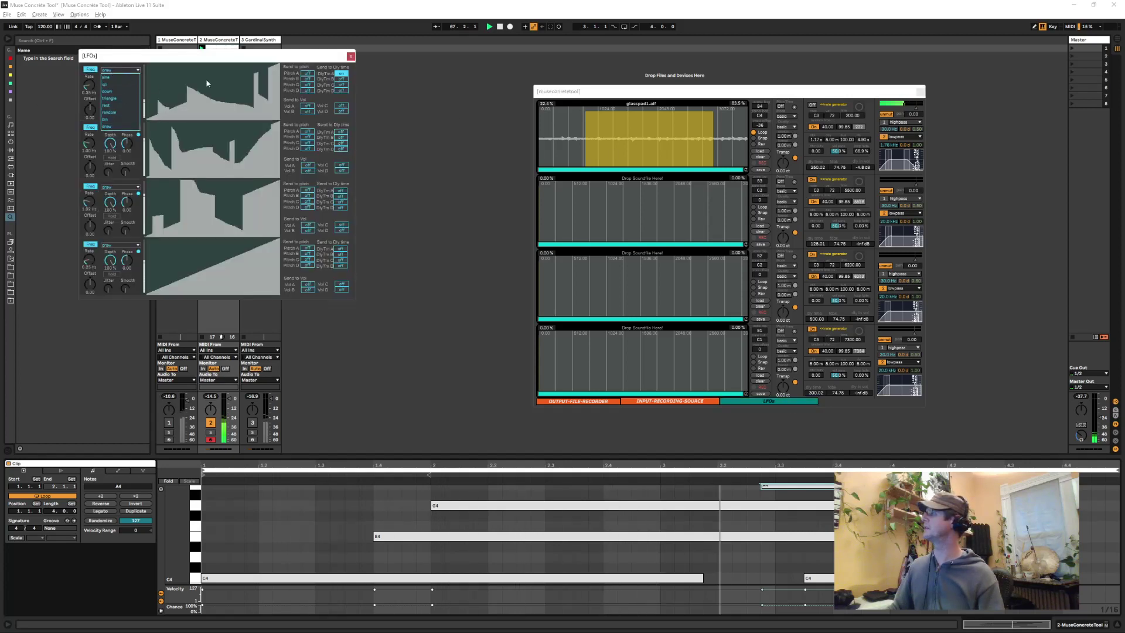
{"action": "left_click", "coordinate": [202, 55]}
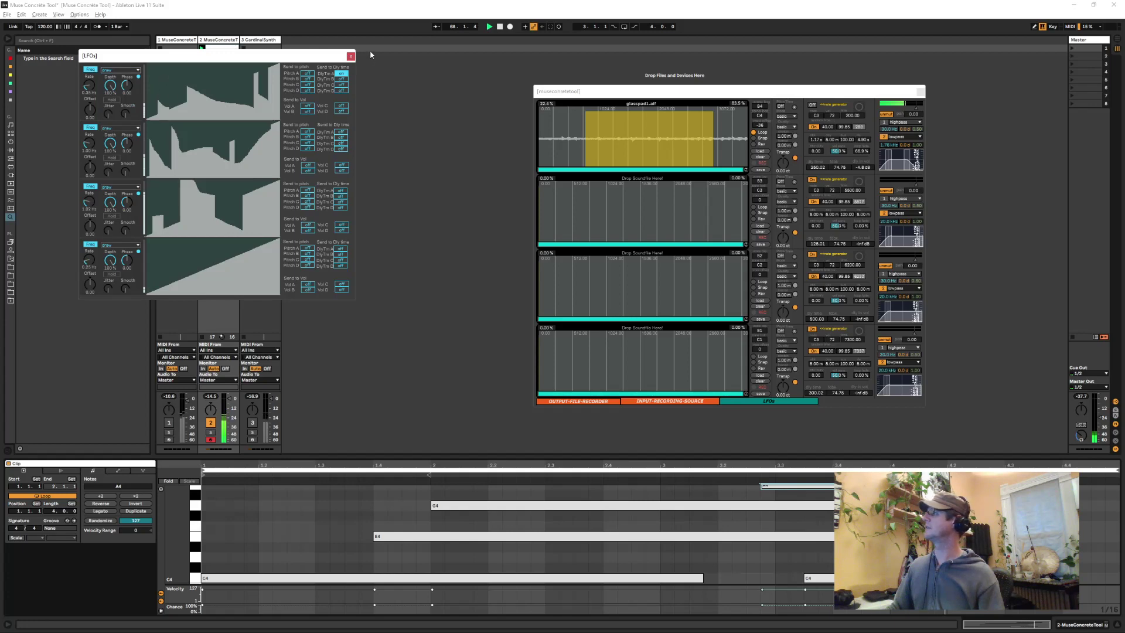
{"action": "left_click", "coordinate": [350, 56]}
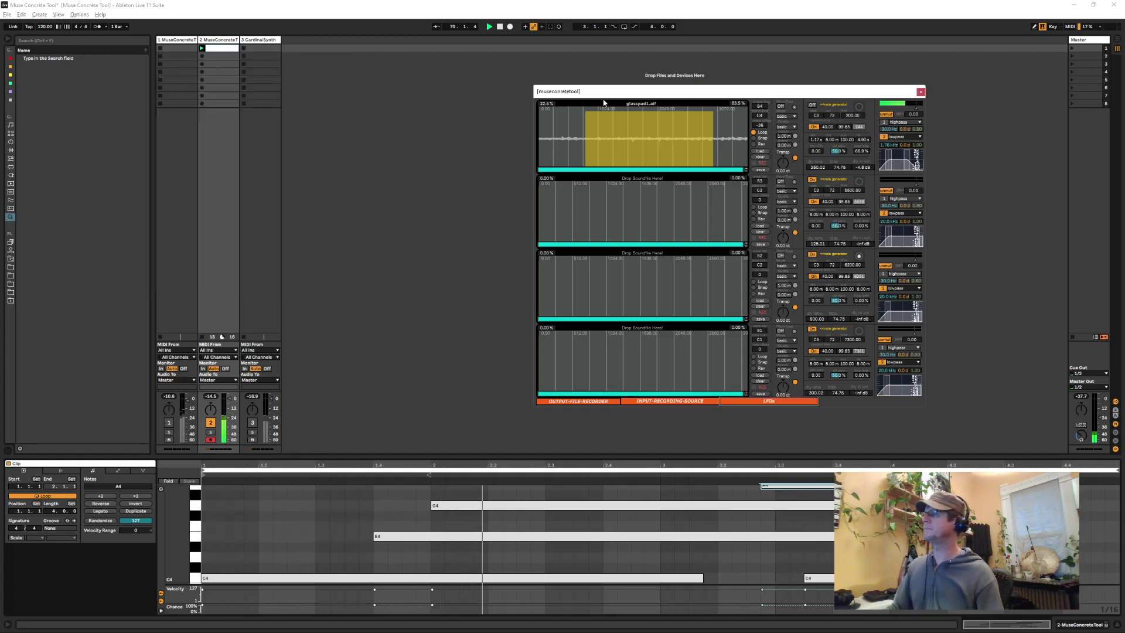
{"action": "left_click_drag", "start_coordinate": [612, 94], "coordinate": [584, 90]}
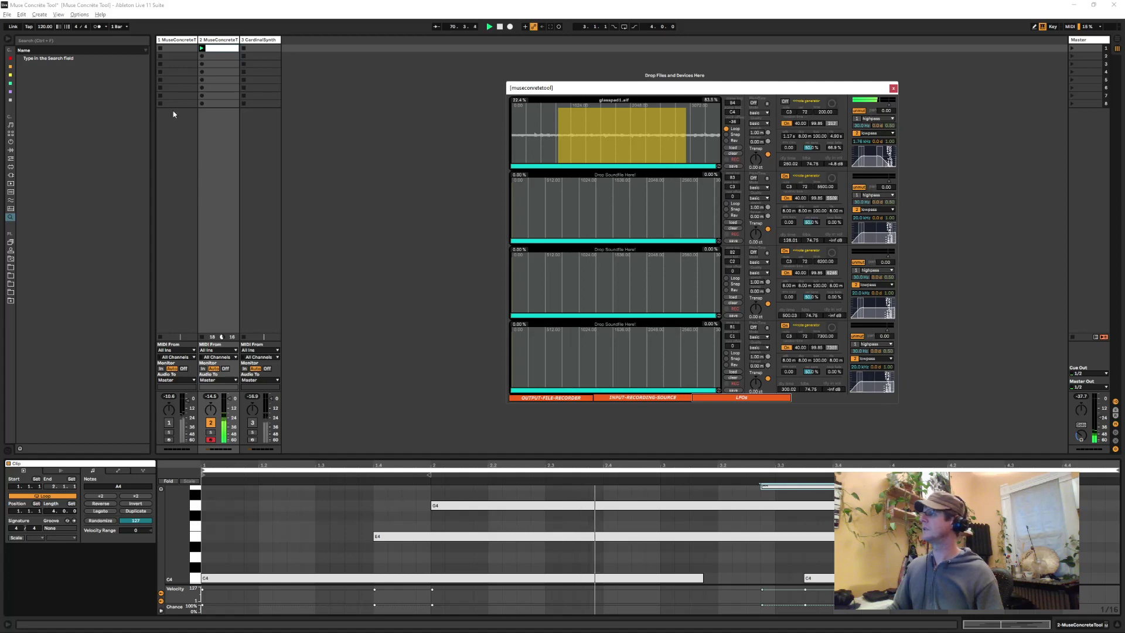
{"action": "left_click", "coordinate": [262, 39]}
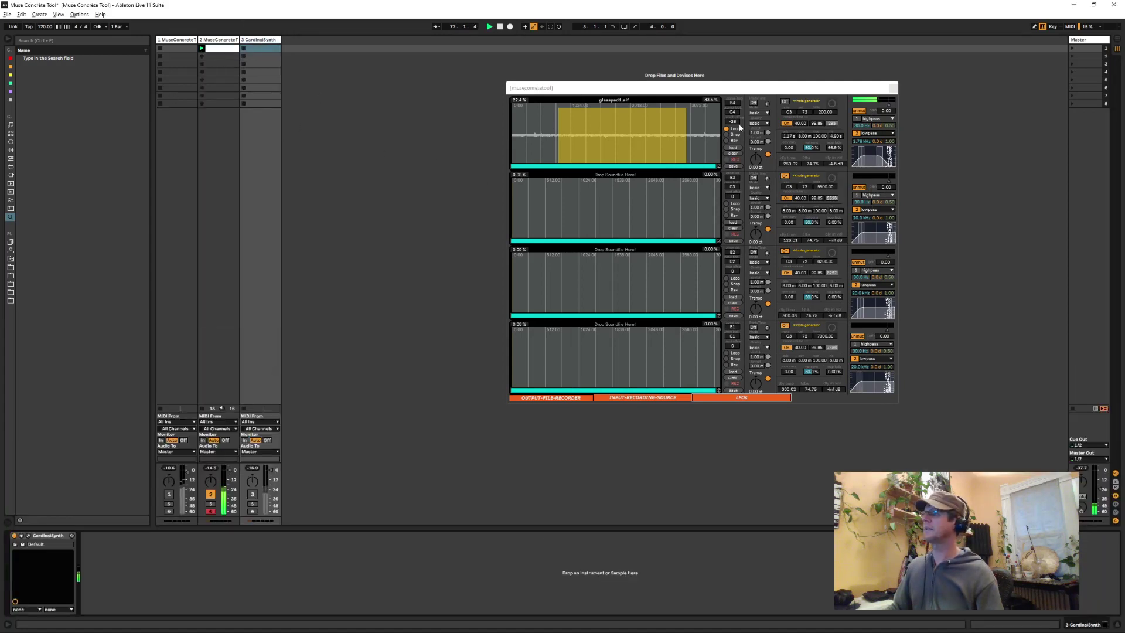
{"action": "left_click", "coordinate": [734, 125]}
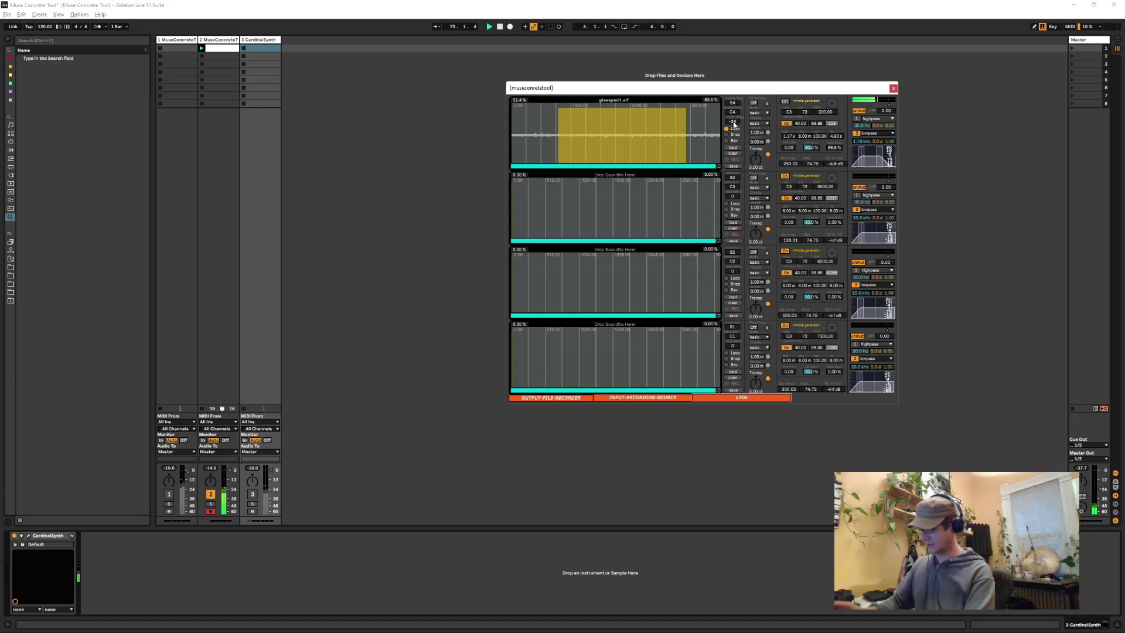
{"action": "right_click", "coordinate": [734, 125]}
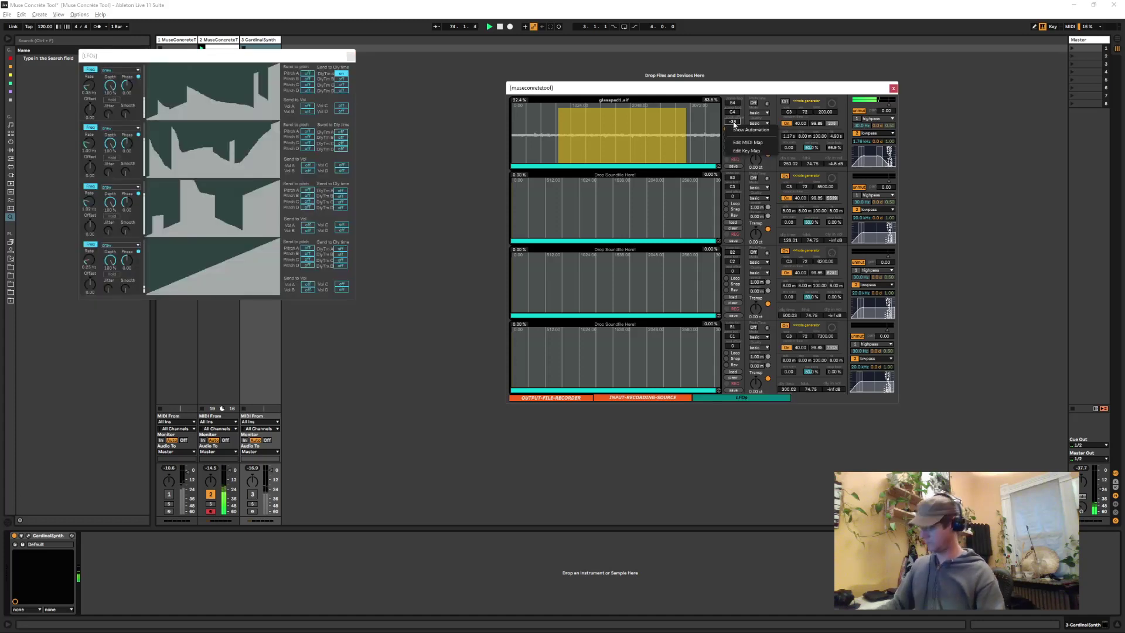
{"action": "key", "text": "Down"}
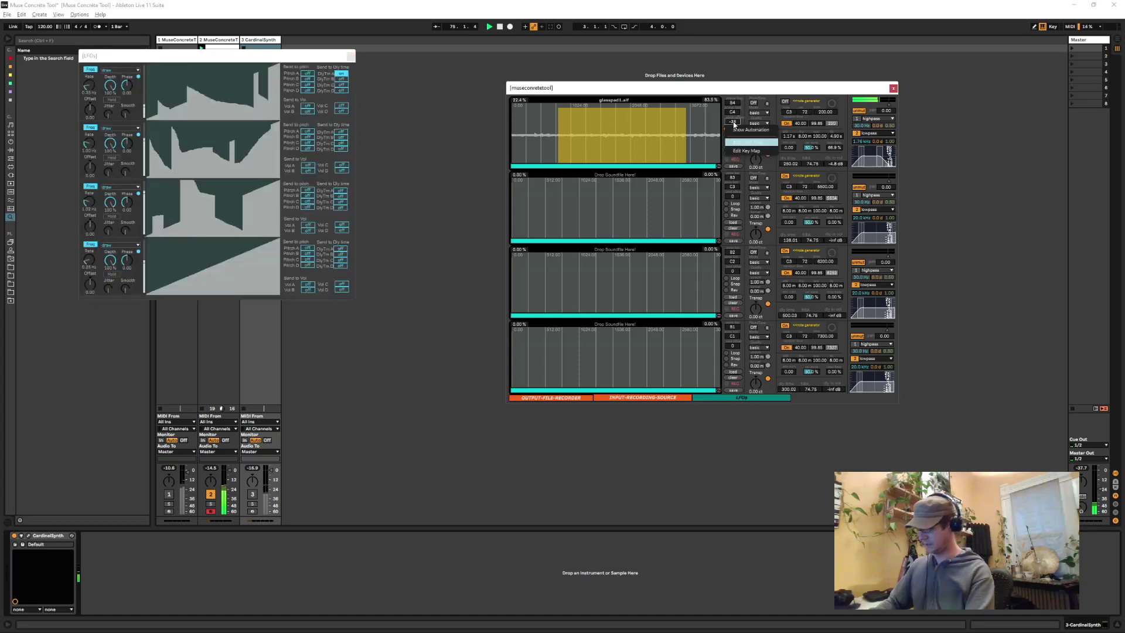
{"action": "key", "text": "Return"}
{"action": "key", "text": "ctrl+m"}
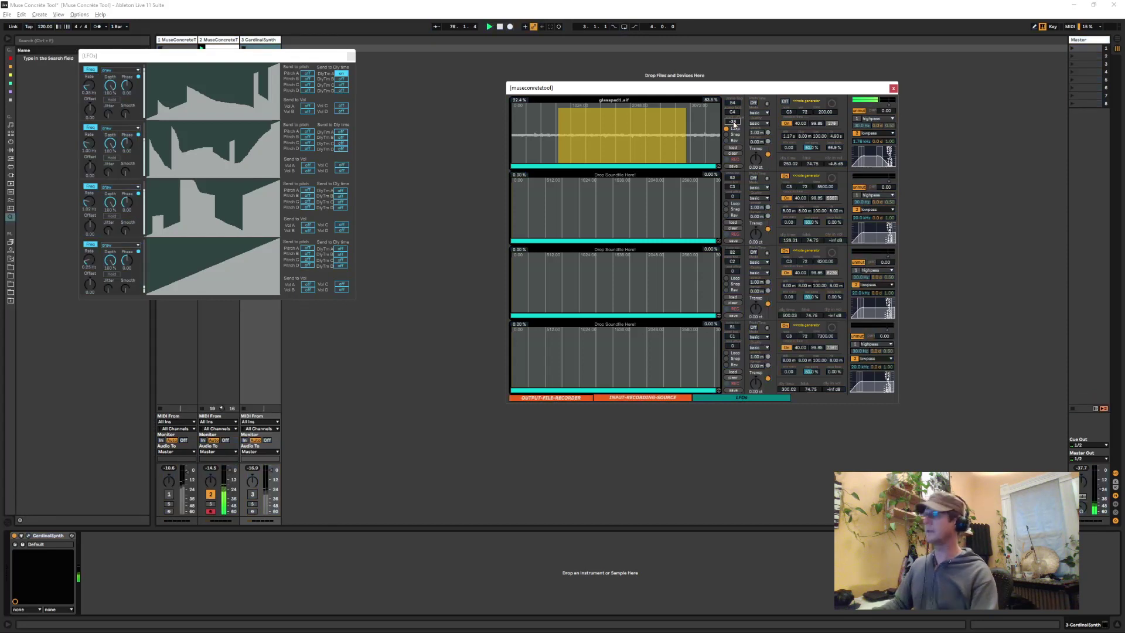
{"action": "left_click", "coordinate": [350, 55]}
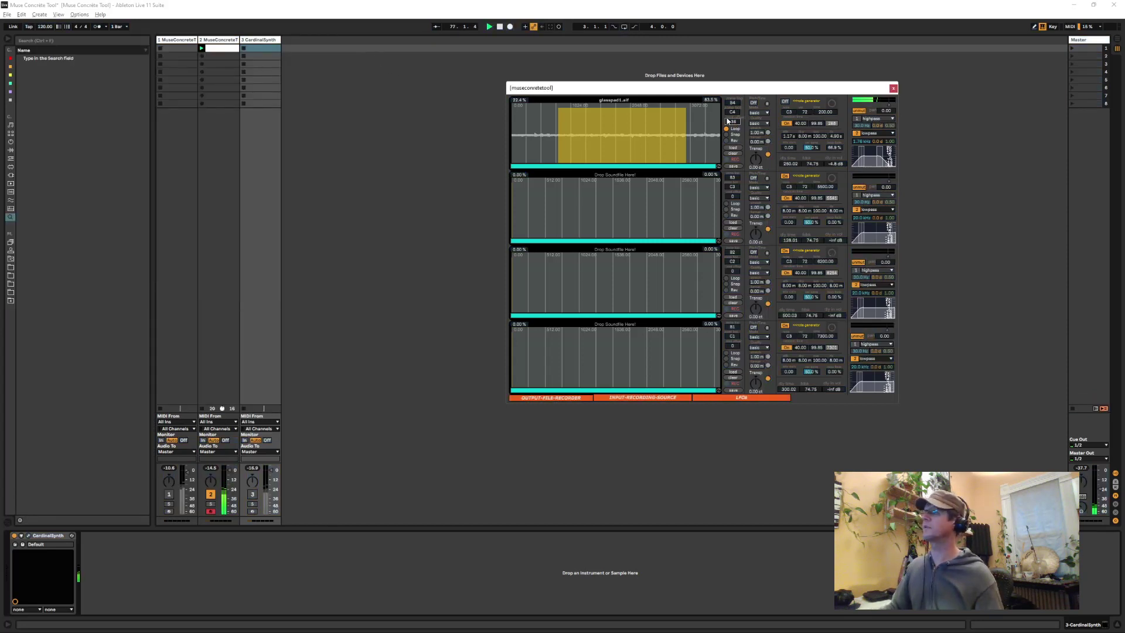
- Set the first slot's range offset to -48 and show its automation envelope in the MIDI clip
{"action": "left_click_drag", "start_coordinate": [736, 122], "coordinate": [735, 138]}
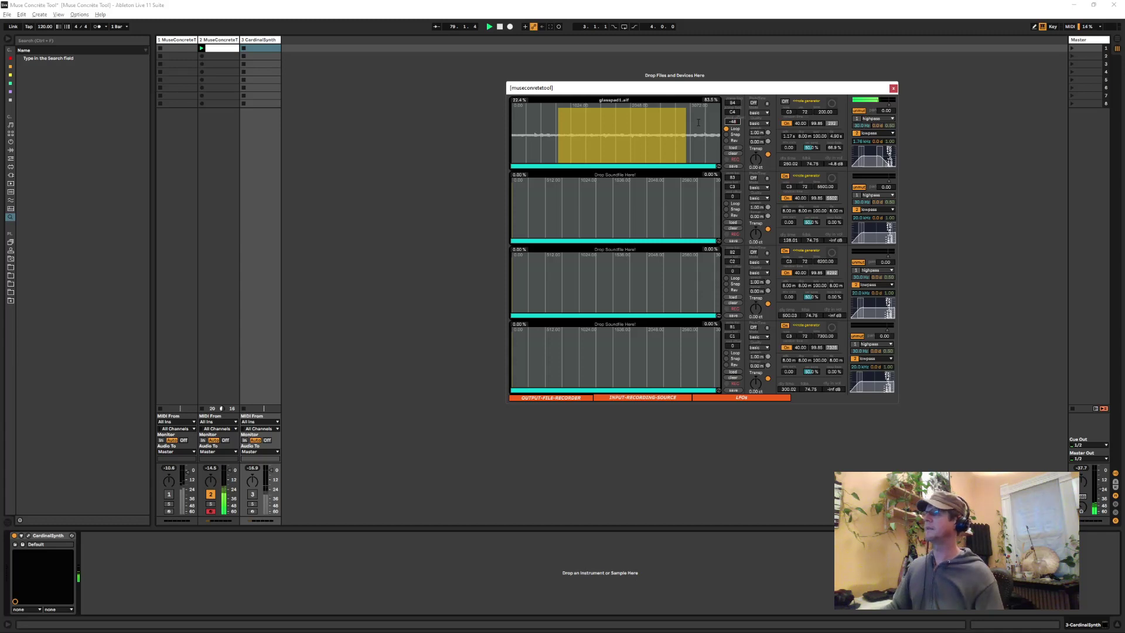
{"action": "right_click", "coordinate": [732, 121]}
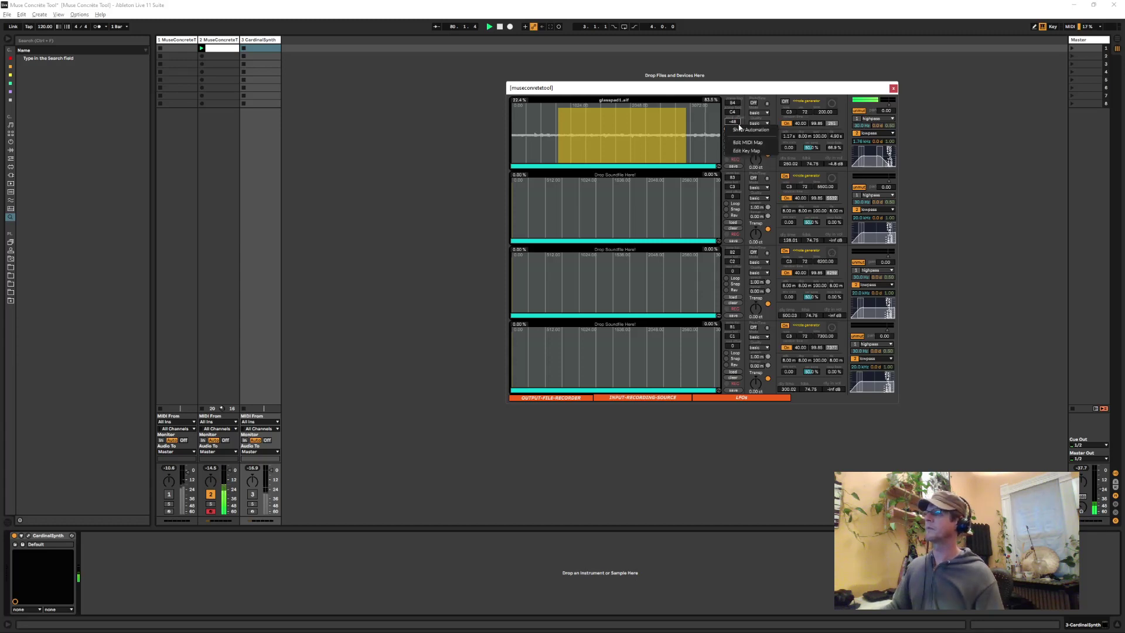
{"action": "left_click", "coordinate": [739, 128]}
{"action": "scroll", "coordinate": [424, 533], "scroll_direction": "down", "scroll_amount": 3}
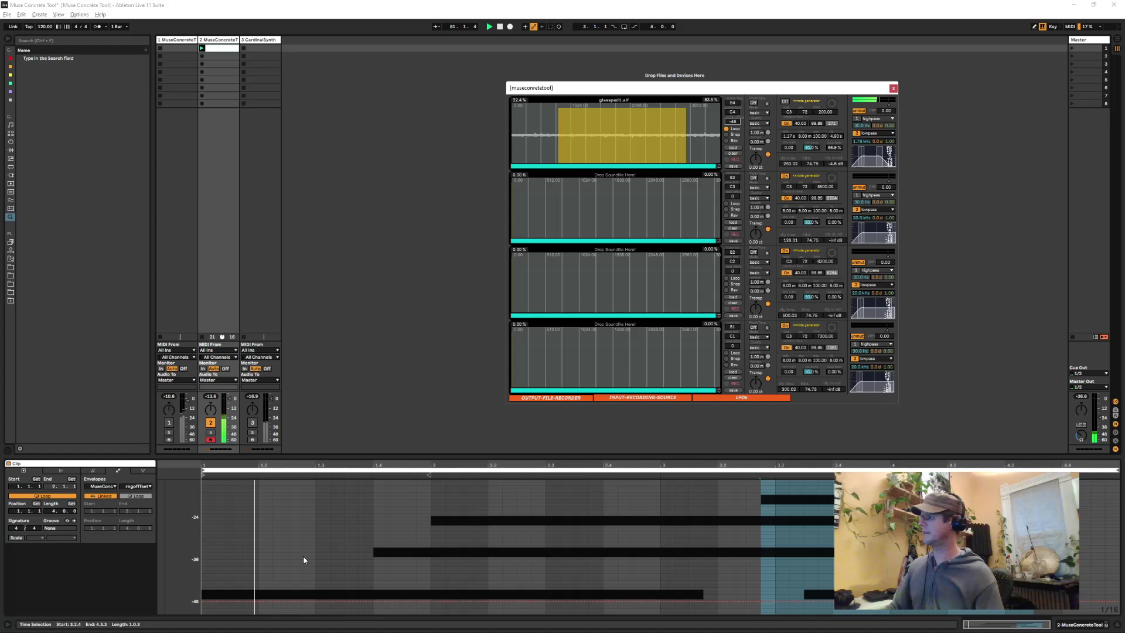
- Raise the range offset envelope to -36 from about 1.4.3 to 2.2.2, and unlink it with a two-bar loop
{"action": "left_click", "coordinate": [398, 601]}
{"action": "left_click_drag", "start_coordinate": [405, 602], "coordinate": [396, 560]}
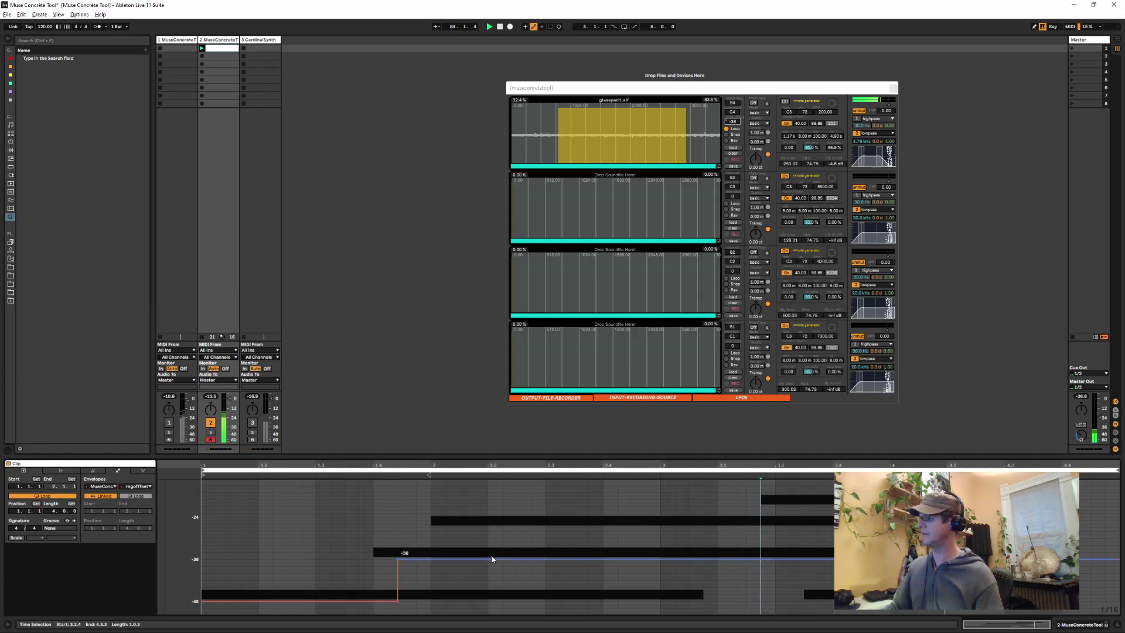
{"action": "left_click_drag", "start_coordinate": [505, 558], "coordinate": [487, 606]}
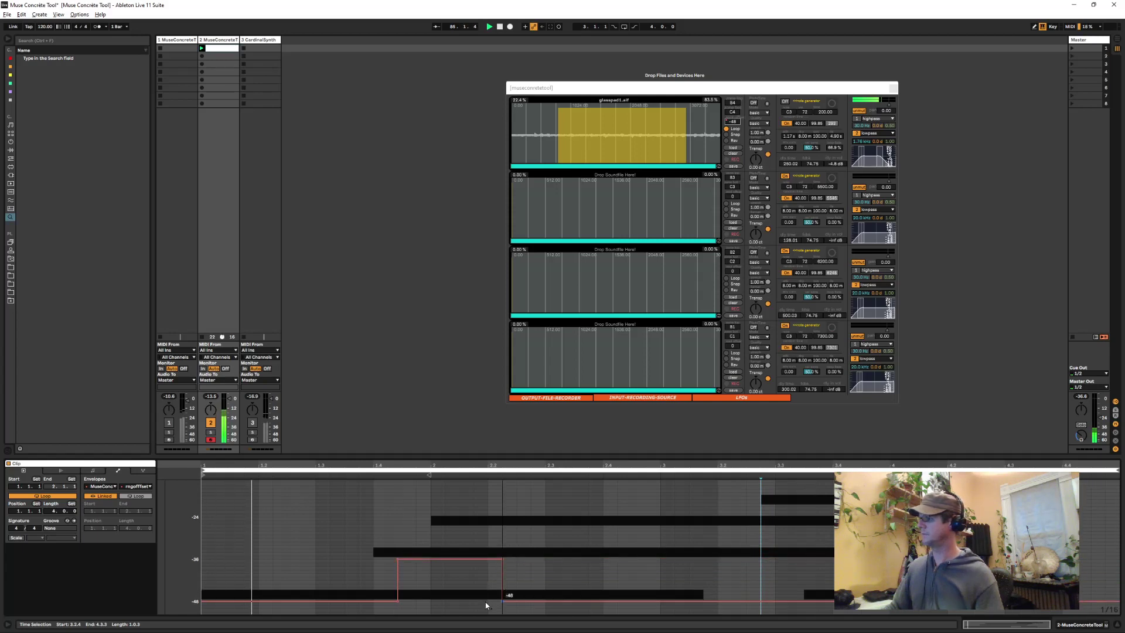
{"action": "left_click", "coordinate": [98, 496]}
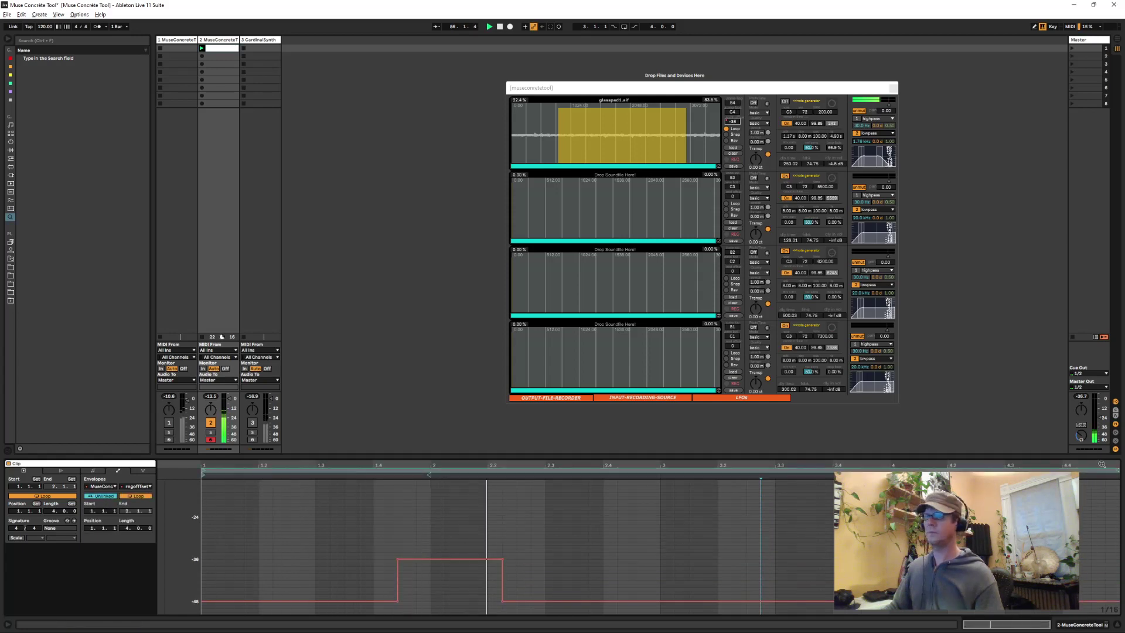
{"action": "left_click_drag", "start_coordinate": [1118, 467], "coordinate": [684, 502]}
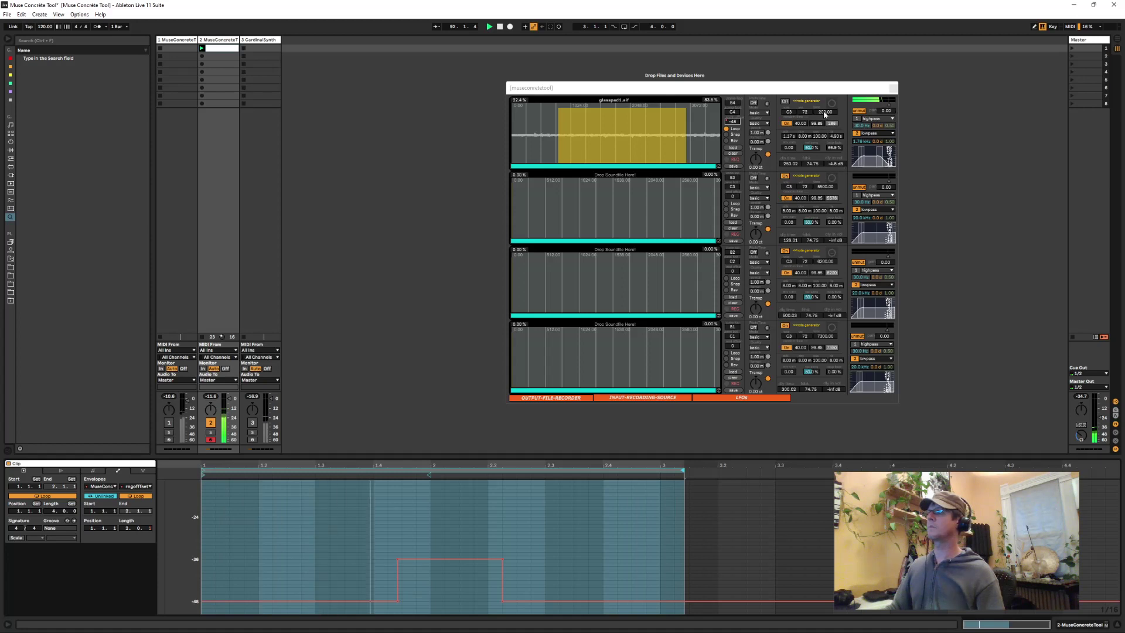
- Redraw the second LFO's waveform as a single central hump, route it to volume A and lower its rate
{"action": "left_click", "coordinate": [741, 397]}
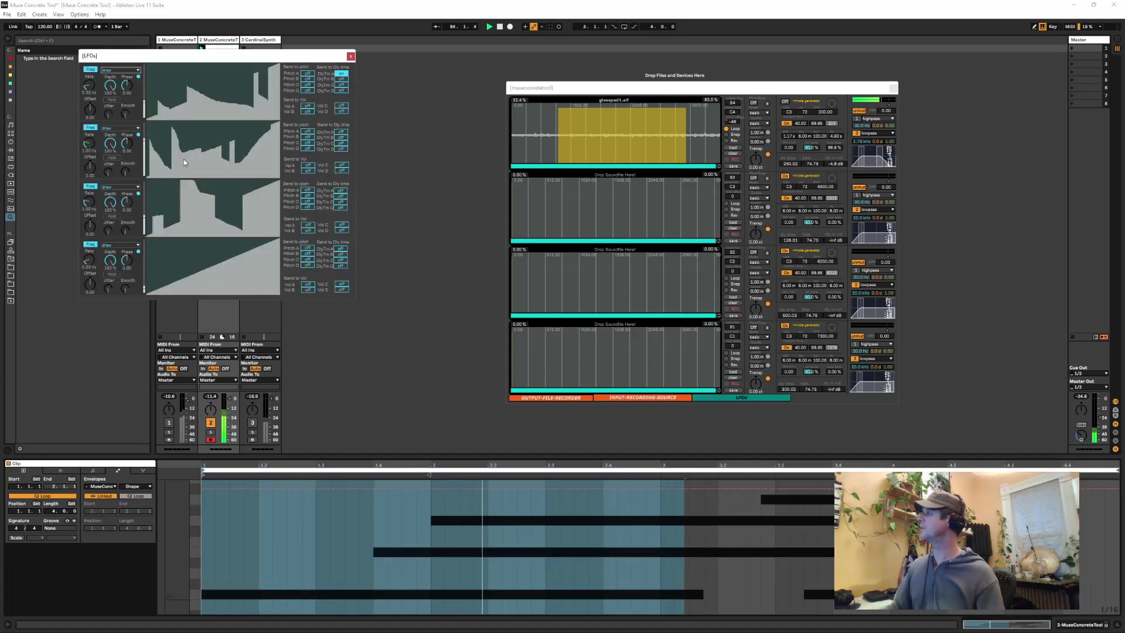
{"action": "mouse_move", "coordinate": [147, 177]}
{"action": "left_mouse_down"}
{"action": "mouse_move", "coordinate": [215, 148]}
{"action": "mouse_move", "coordinate": [282, 176]}
{"action": "left_mouse_up"}
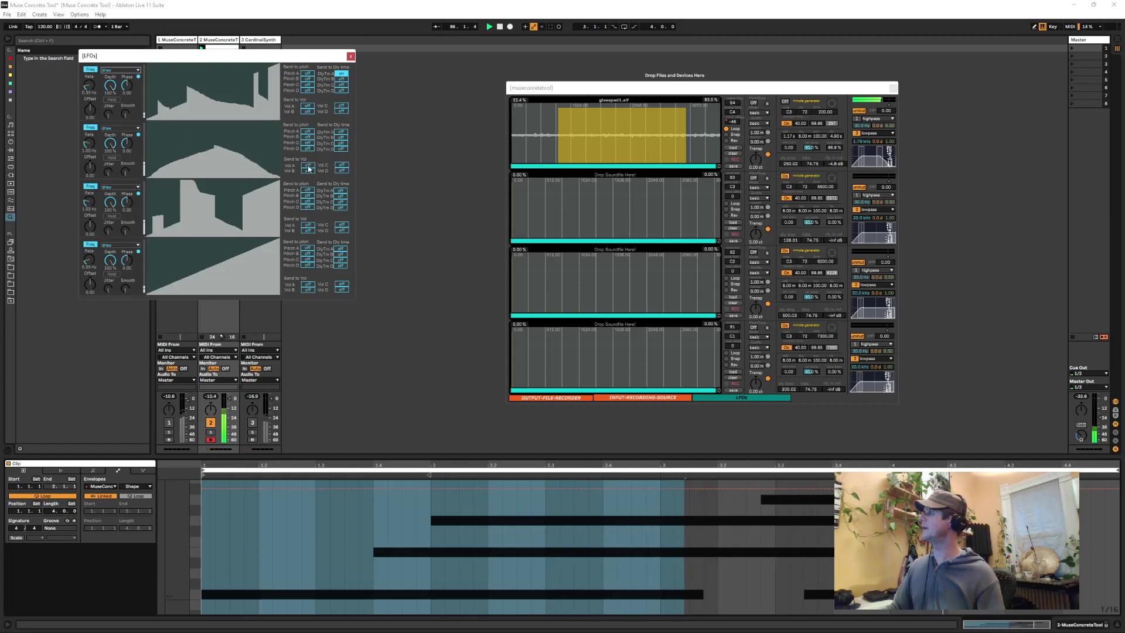
{"action": "left_click", "coordinate": [307, 167]}
{"action": "left_click_drag", "start_coordinate": [90, 143], "coordinate": [89, 148]}
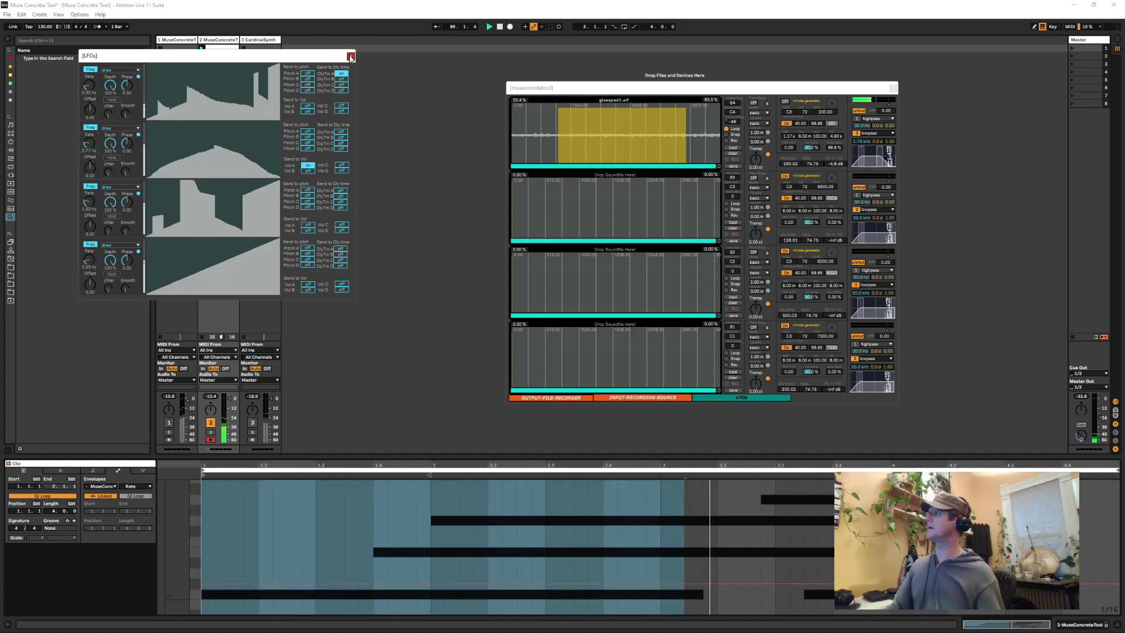
{"action": "left_click", "coordinate": [740, 397]}
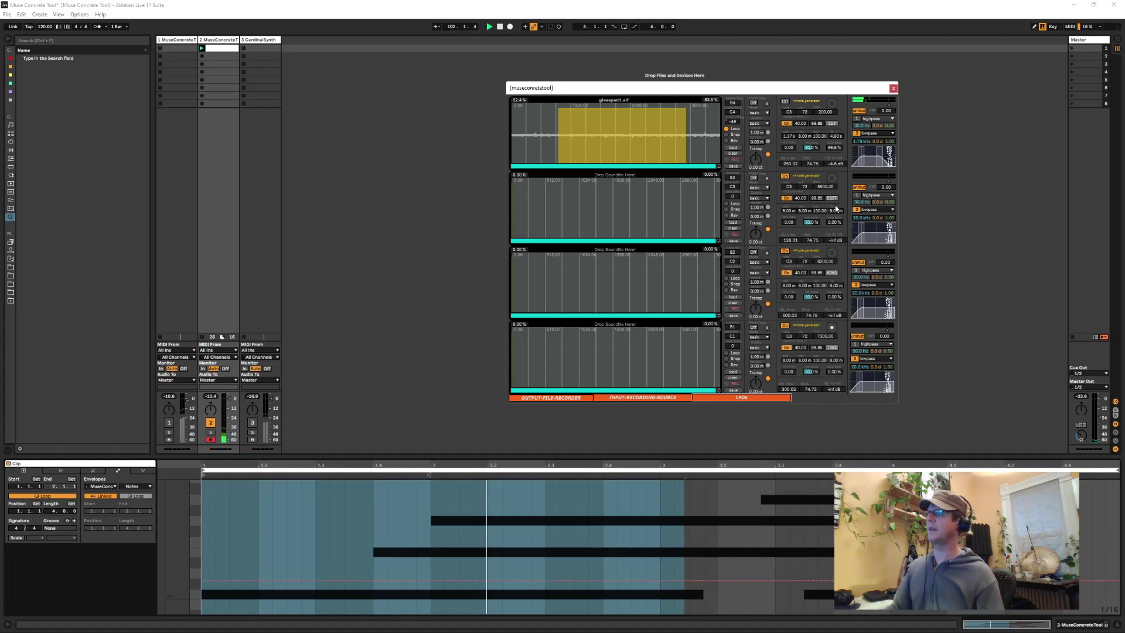
- Increase the second LFO's offset and close the LFOs window
{"action": "left_click", "coordinate": [742, 398]}
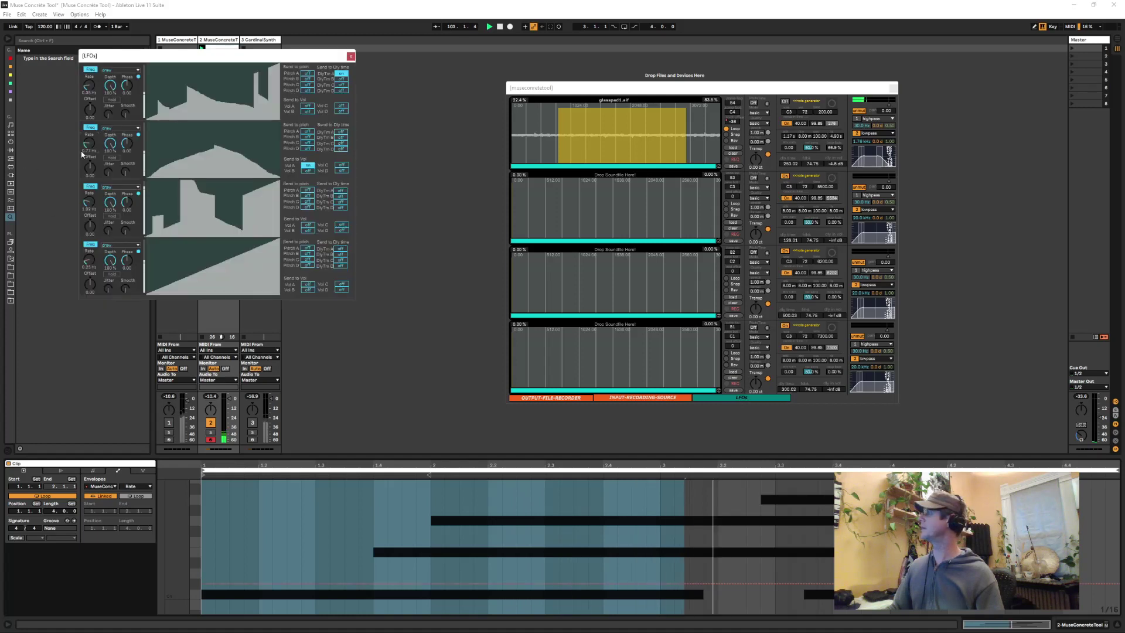
{"action": "left_click_drag", "start_coordinate": [90, 167], "coordinate": [90, 159]}
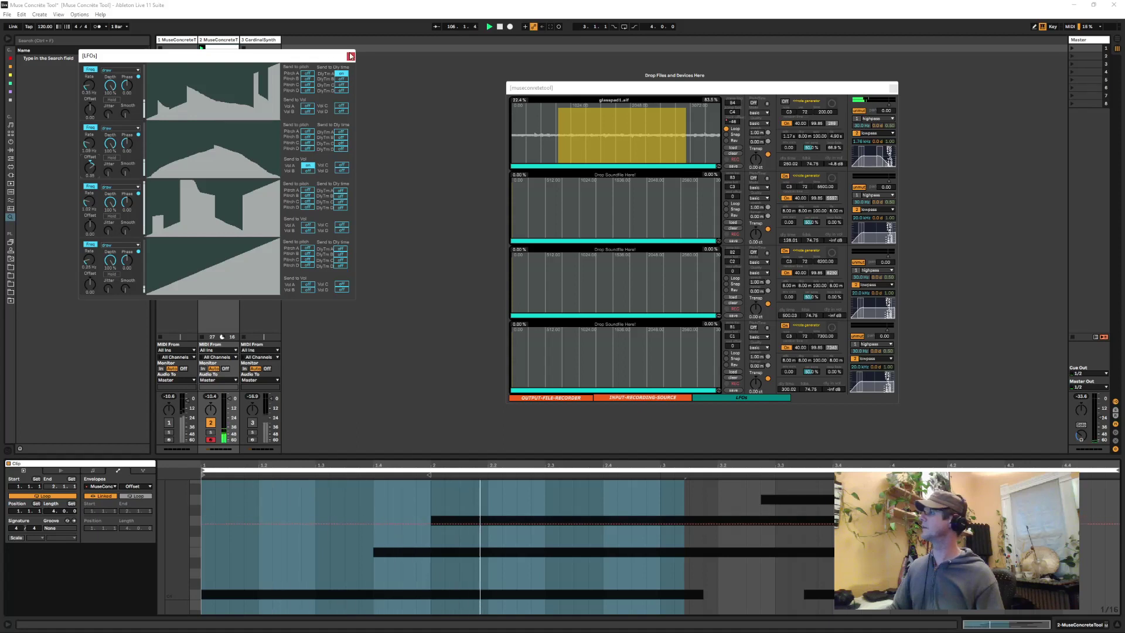
{"action": "left_click", "coordinate": [350, 56]}
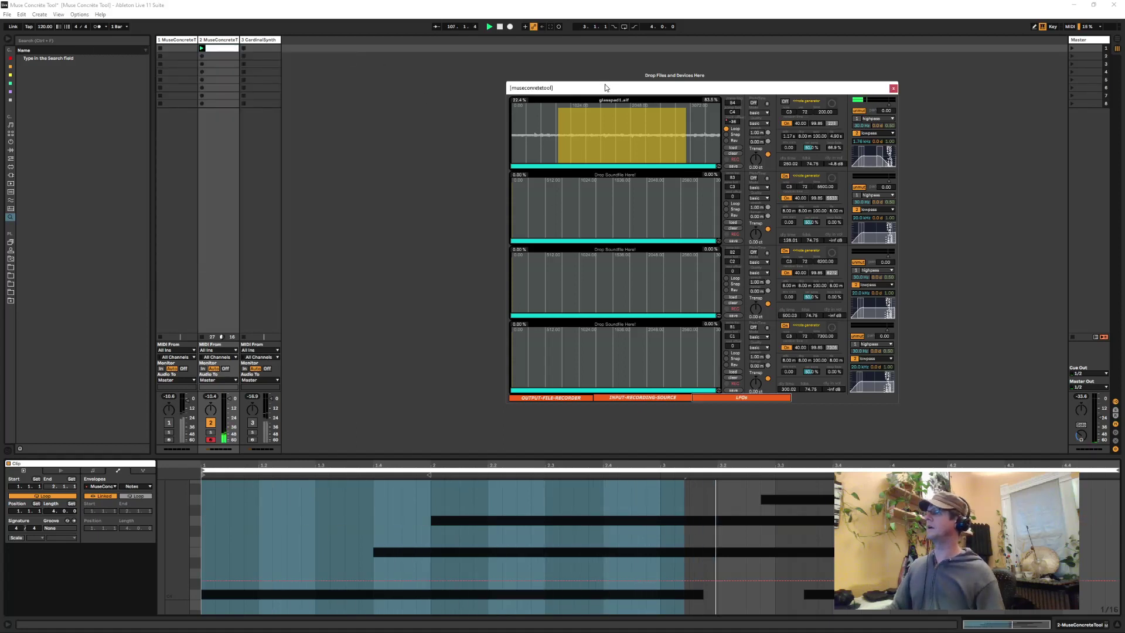
- Move the Muse Concrete Tool window slightly up, arm the CardinalSynth track and open its modular patch window
{"action": "left_click_drag", "start_coordinate": [603, 88], "coordinate": [597, 68]}
{"action": "left_click", "coordinate": [256, 43]}
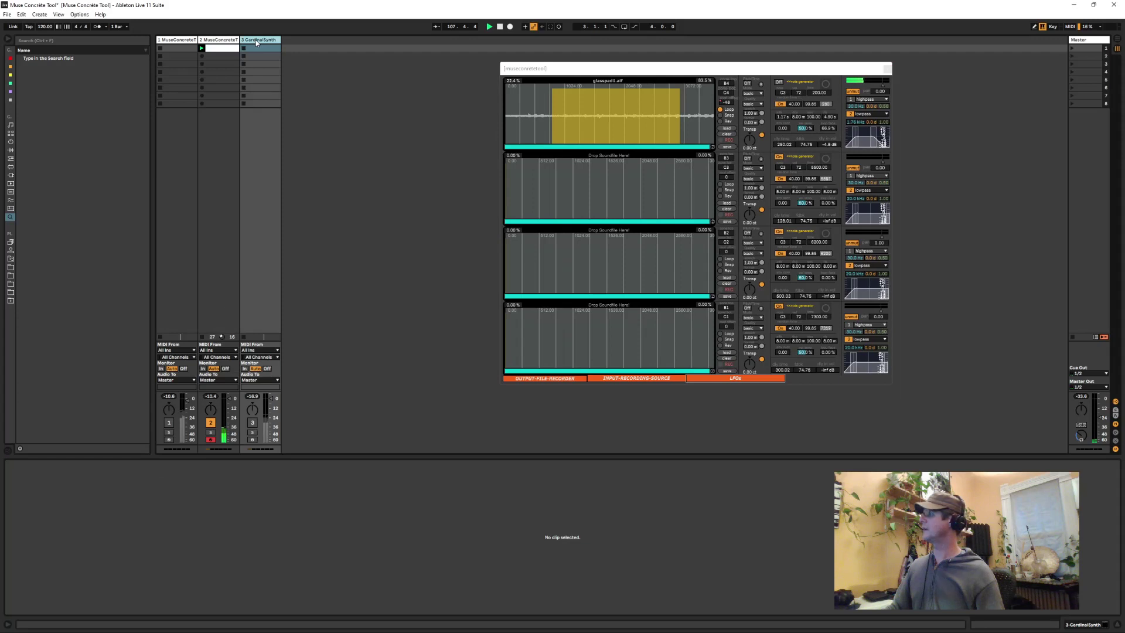
{"action": "left_click", "coordinate": [252, 423]}
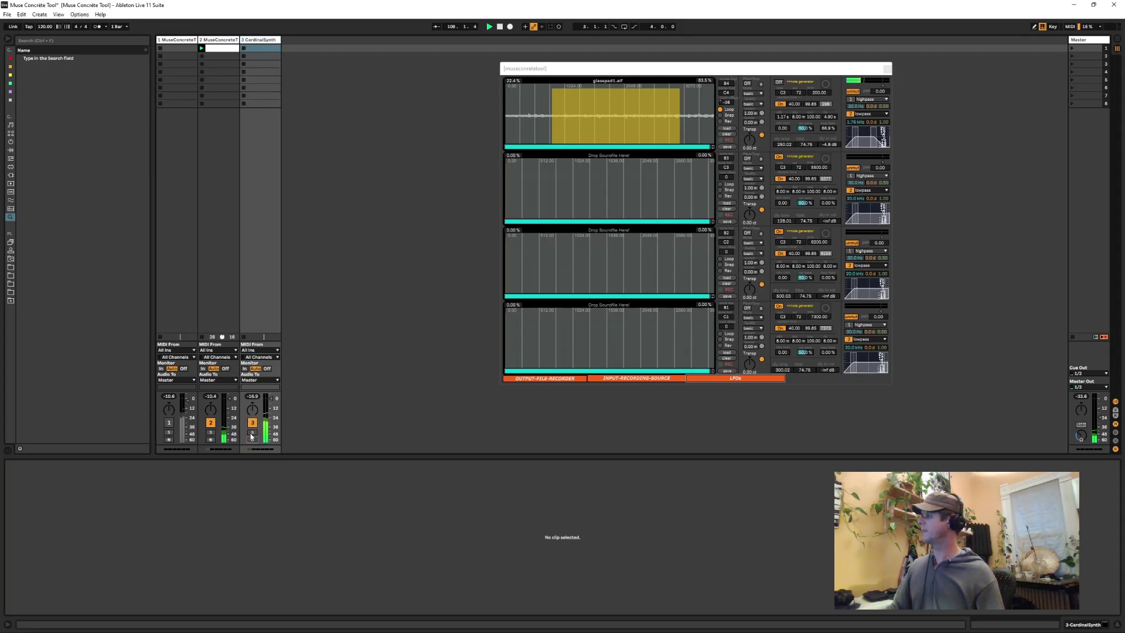
{"action": "double_click", "coordinate": [255, 39]}
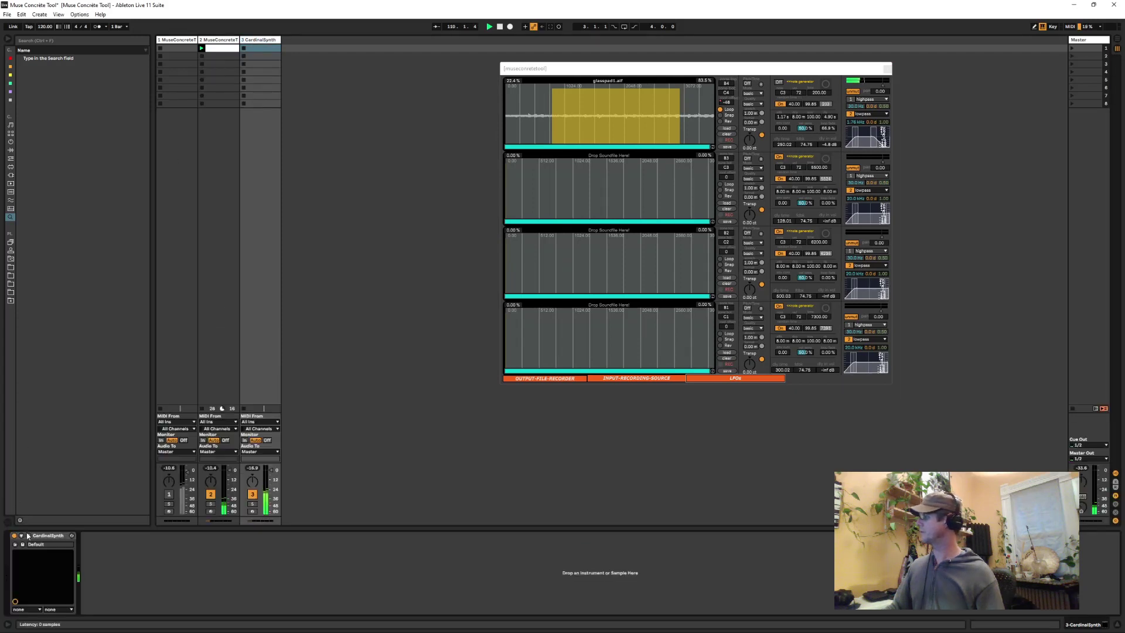
{"action": "left_click", "coordinate": [27, 536]}
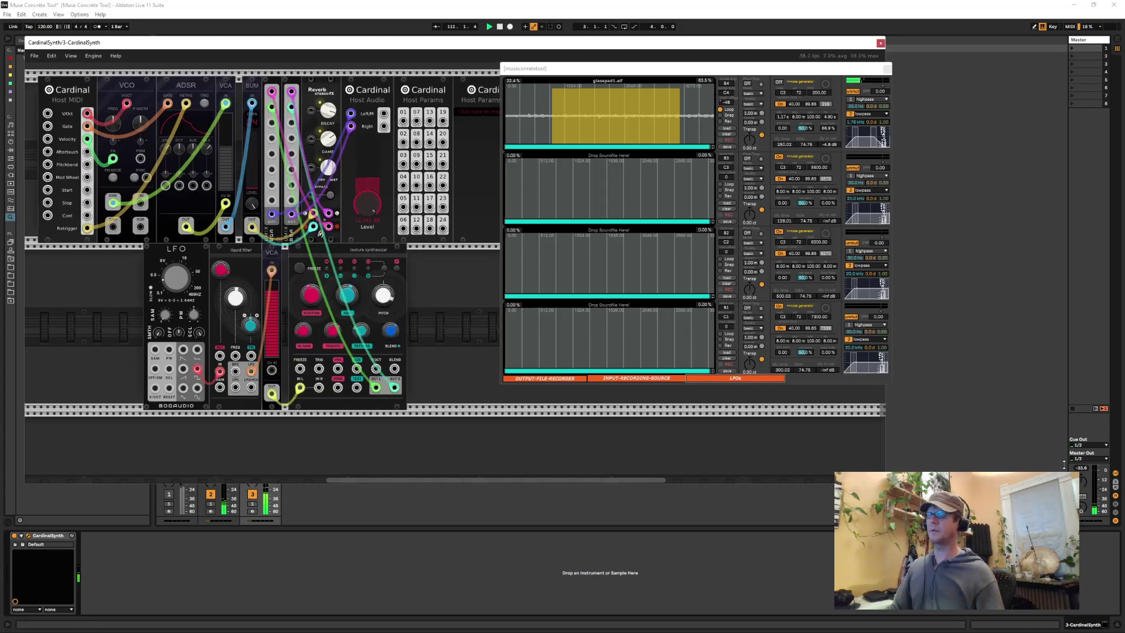
- Set the master volume to -13.454 dB and close the CardinalSynth patch window
{"action": "left_click", "coordinate": [1099, 489]}
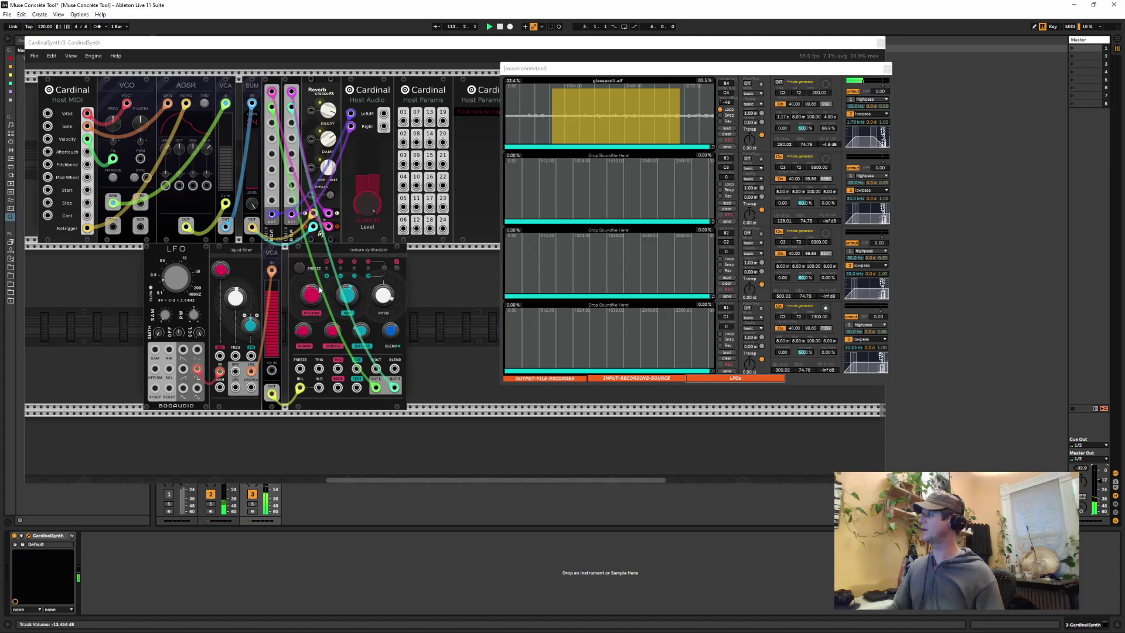
{"action": "left_click", "coordinate": [218, 287]}
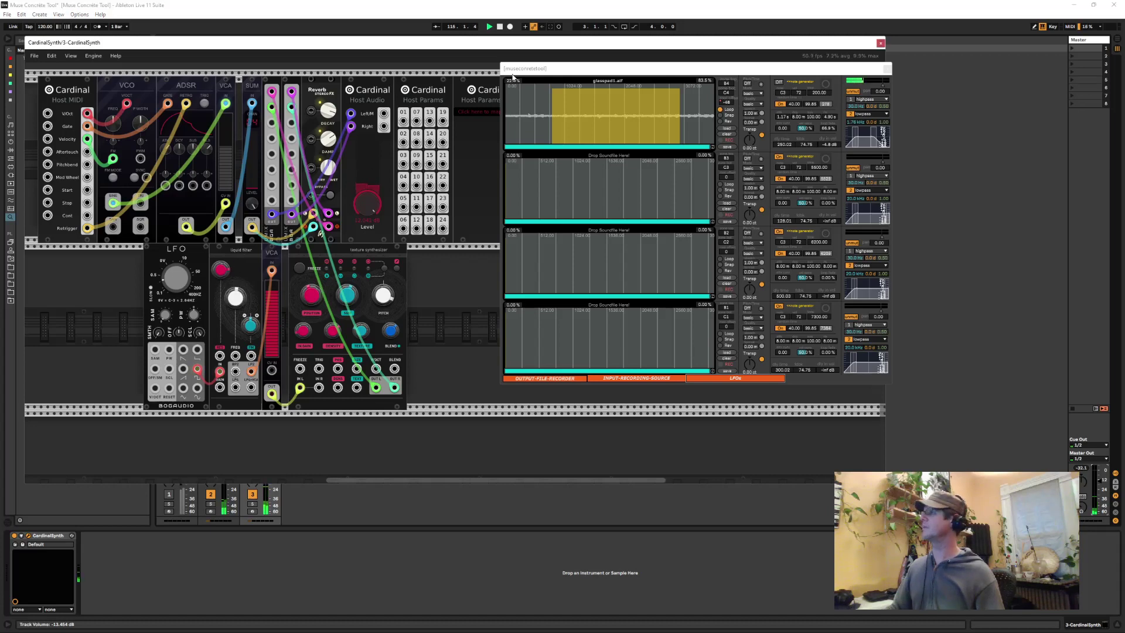
{"action": "left_click", "coordinate": [881, 43]}
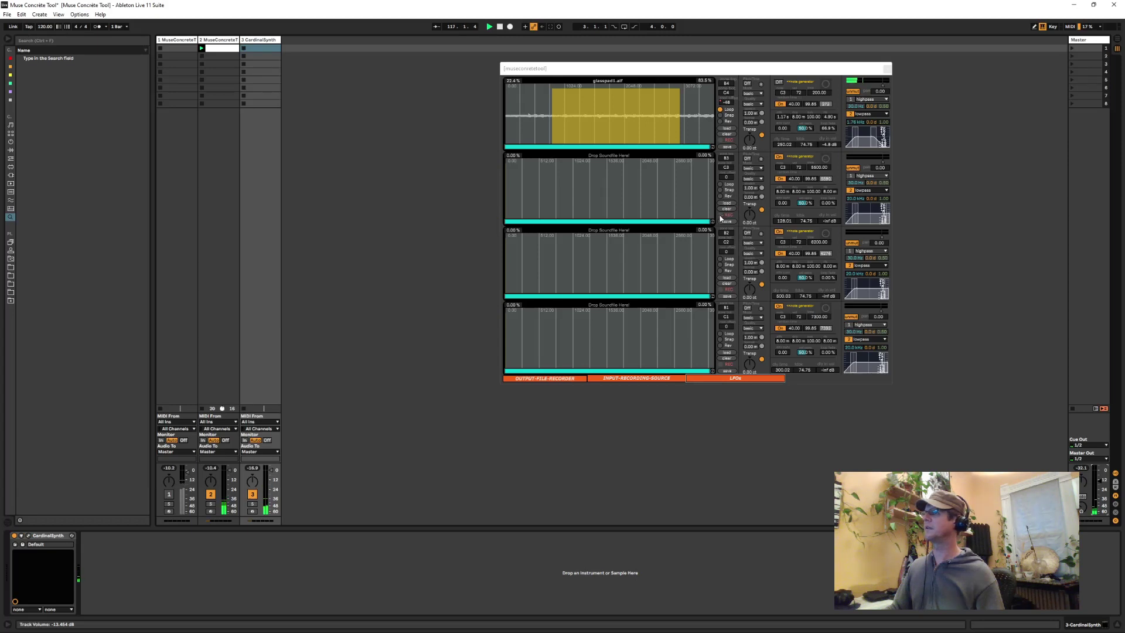
- With 3-CardinalSynth as the input recording source, record a take into the second sample slot and select most of its middle section
{"action": "left_click", "coordinate": [666, 378]}
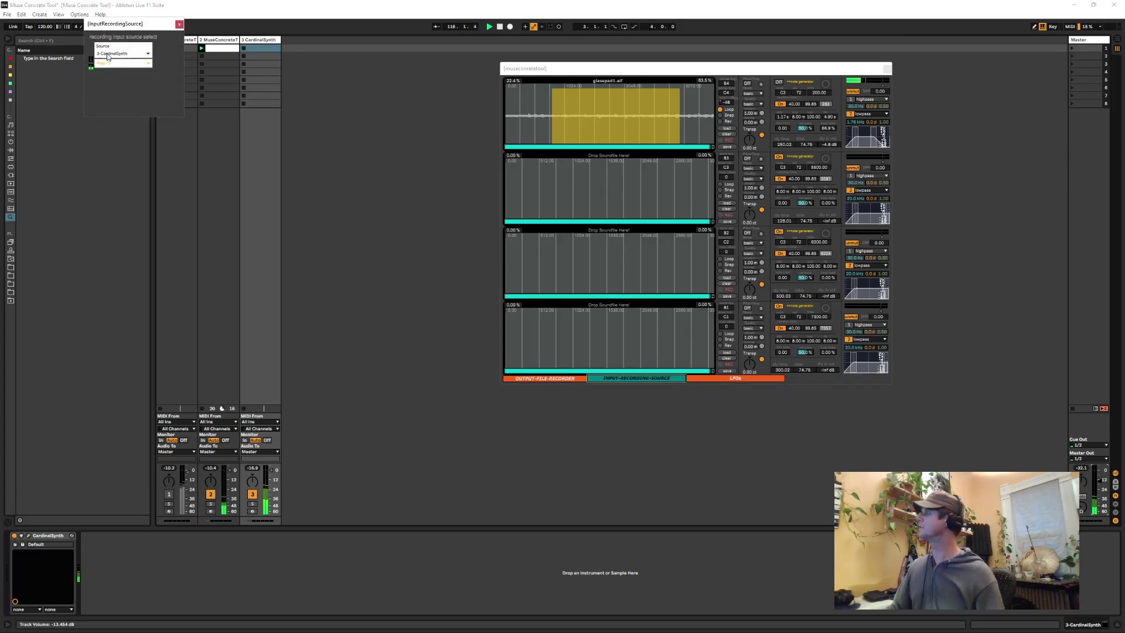
{"action": "left_click", "coordinate": [179, 25]}
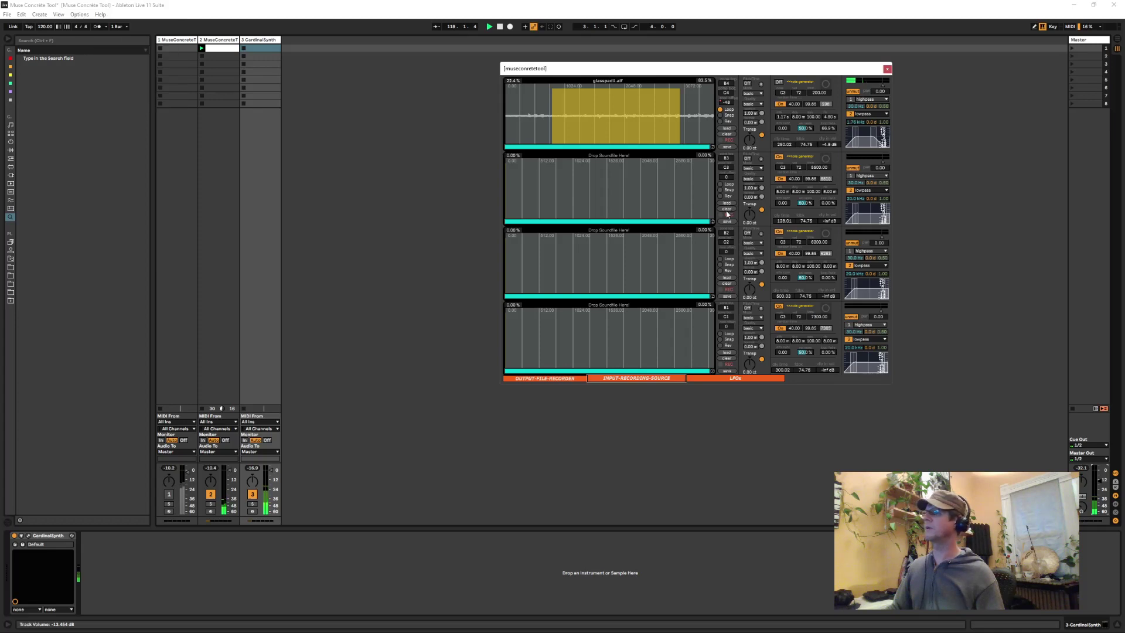
{"action": "left_click", "coordinate": [727, 215]}
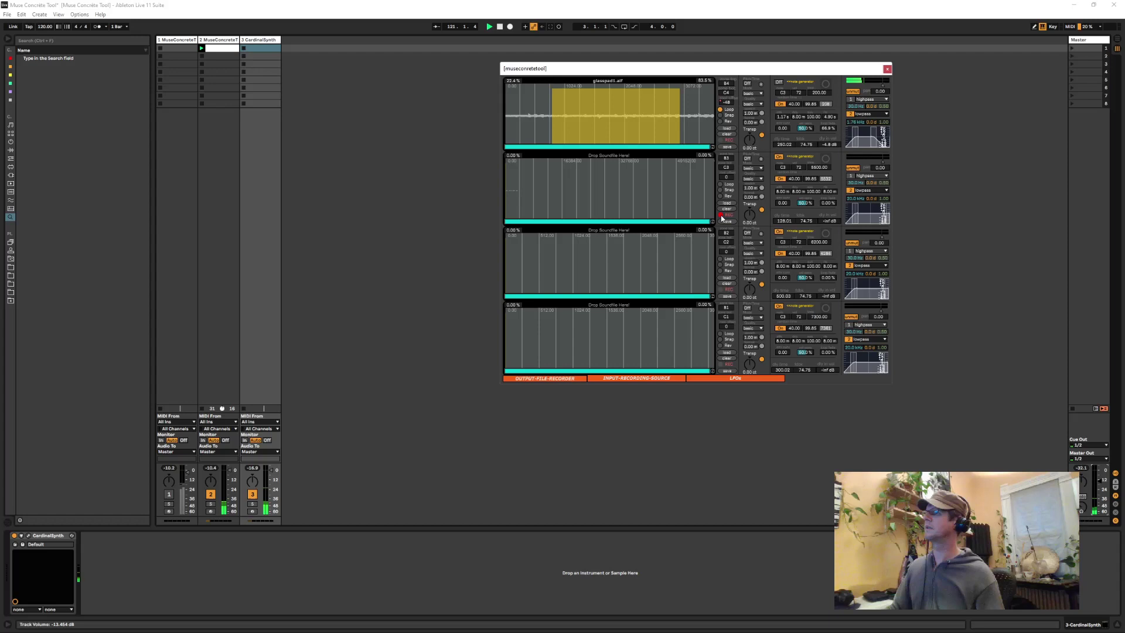
{"action": "left_click", "coordinate": [724, 216]}
{"action": "left_click_drag", "start_coordinate": [547, 190], "coordinate": [693, 191]}
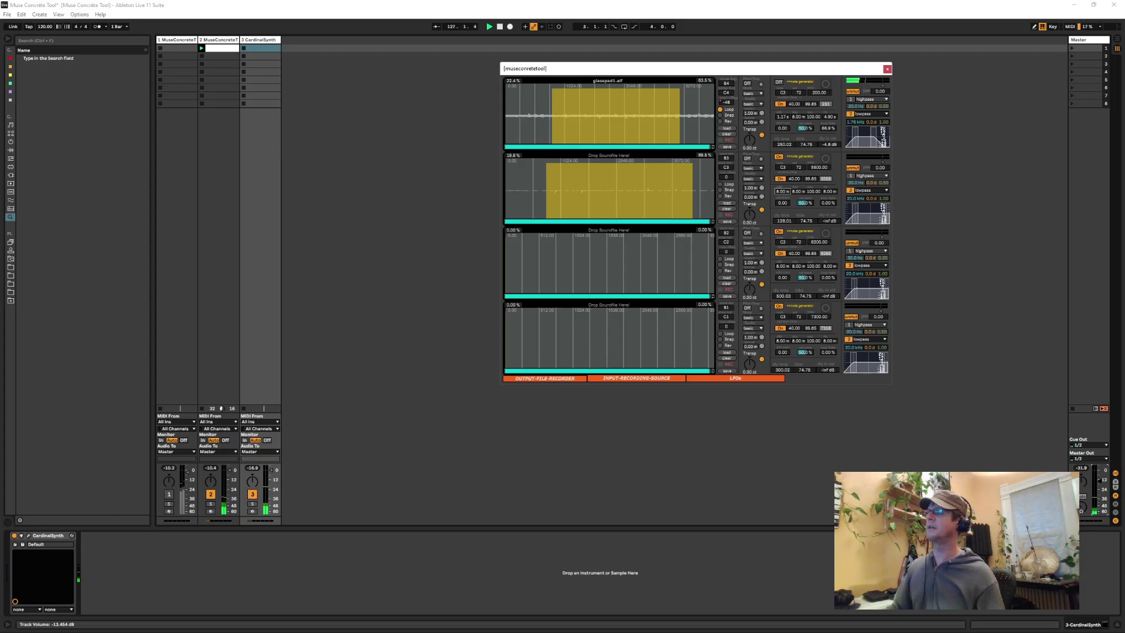
- Lengthen the second slot's envelope attack and release, and briefly switch its effect on and back off
{"action": "left_click_drag", "start_coordinate": [782, 192], "coordinate": [827, 194]}
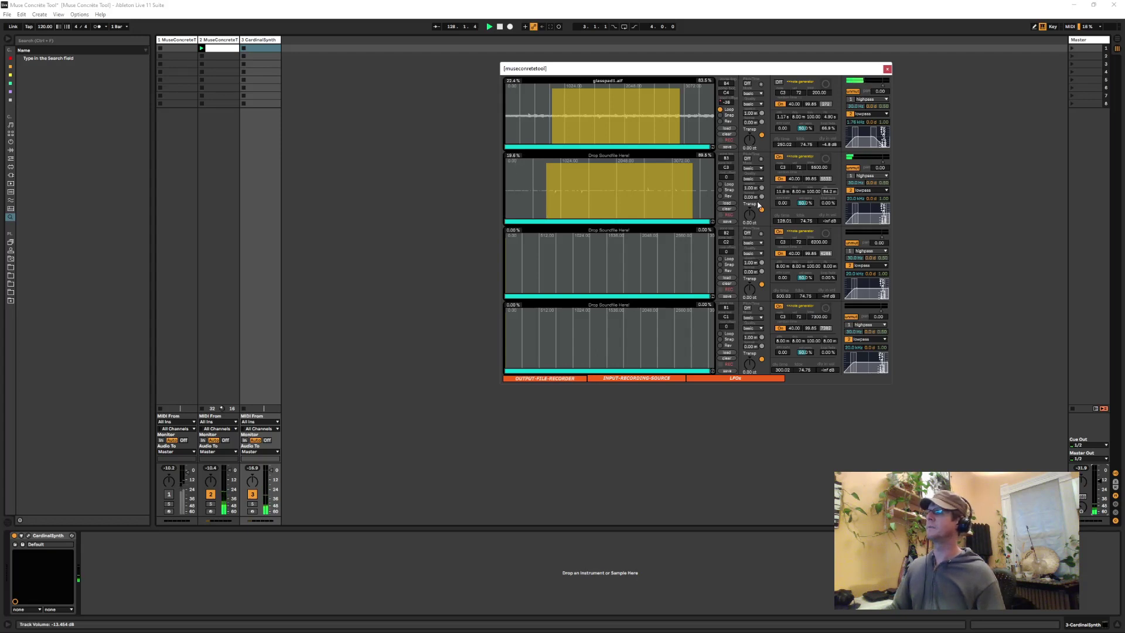
{"action": "left_click", "coordinate": [746, 158]}
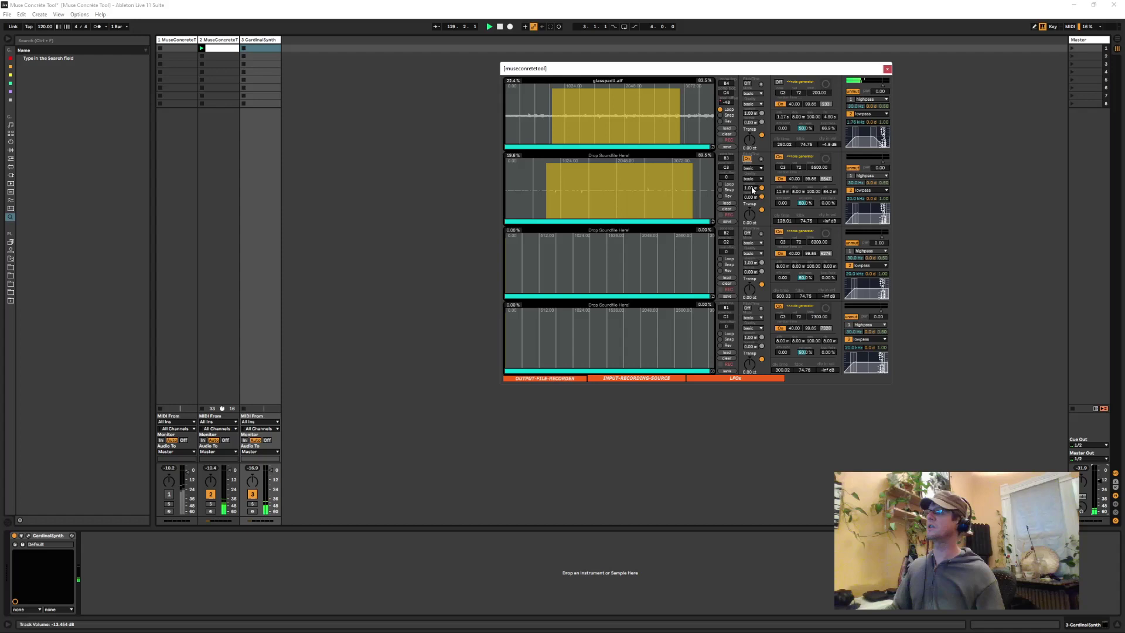
{"action": "left_click", "coordinate": [746, 160]}
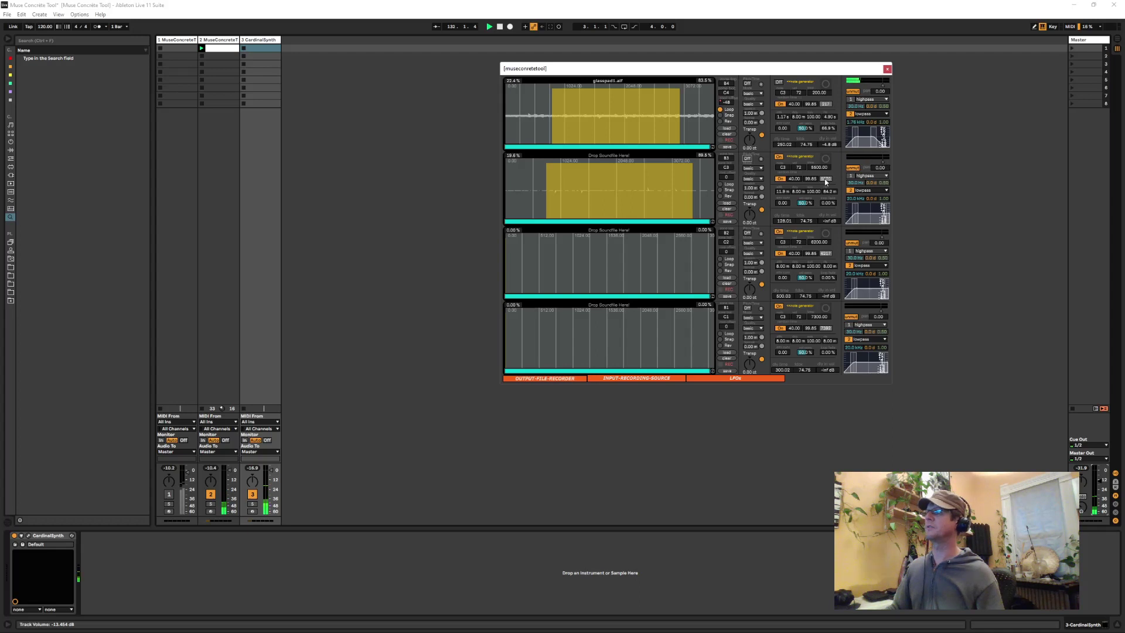
- Look at the output file recorder, close it and shift the Muse Concrete Tool window slightly sideways
{"action": "left_click", "coordinate": [545, 378]}
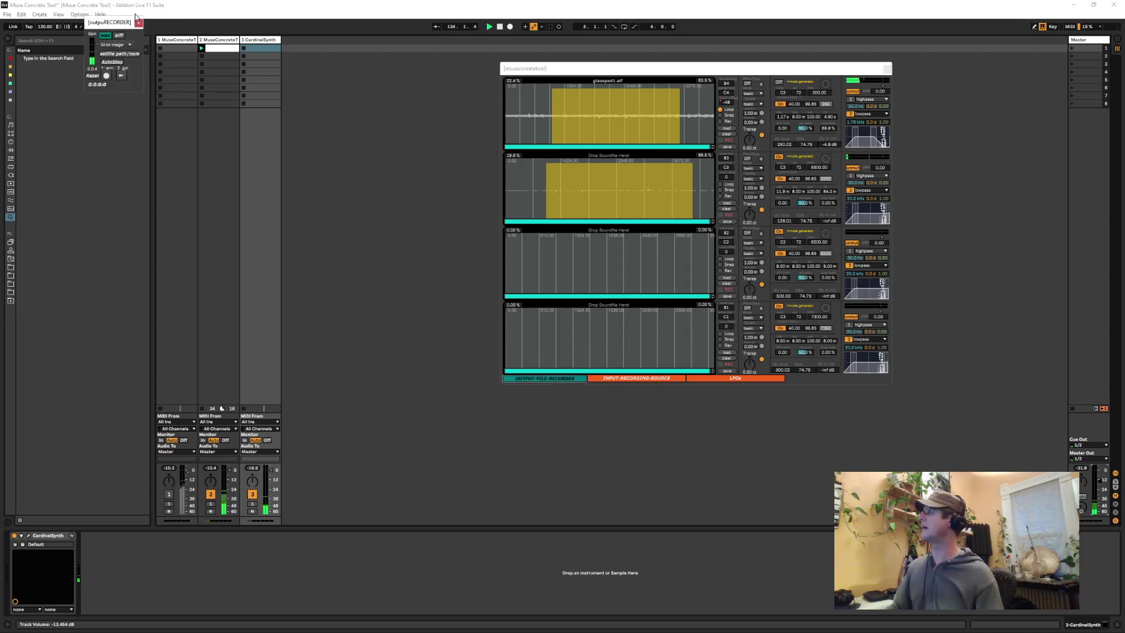
{"action": "left_click", "coordinate": [138, 22]}
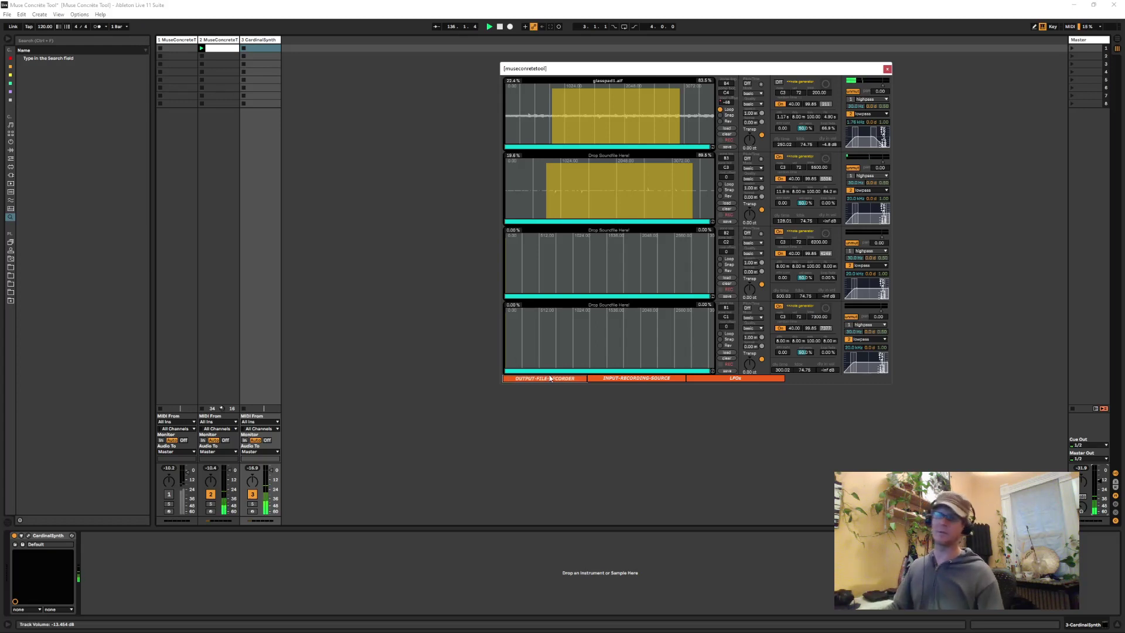
{"action": "left_click_drag", "start_coordinate": [649, 72], "coordinate": [638, 70]}
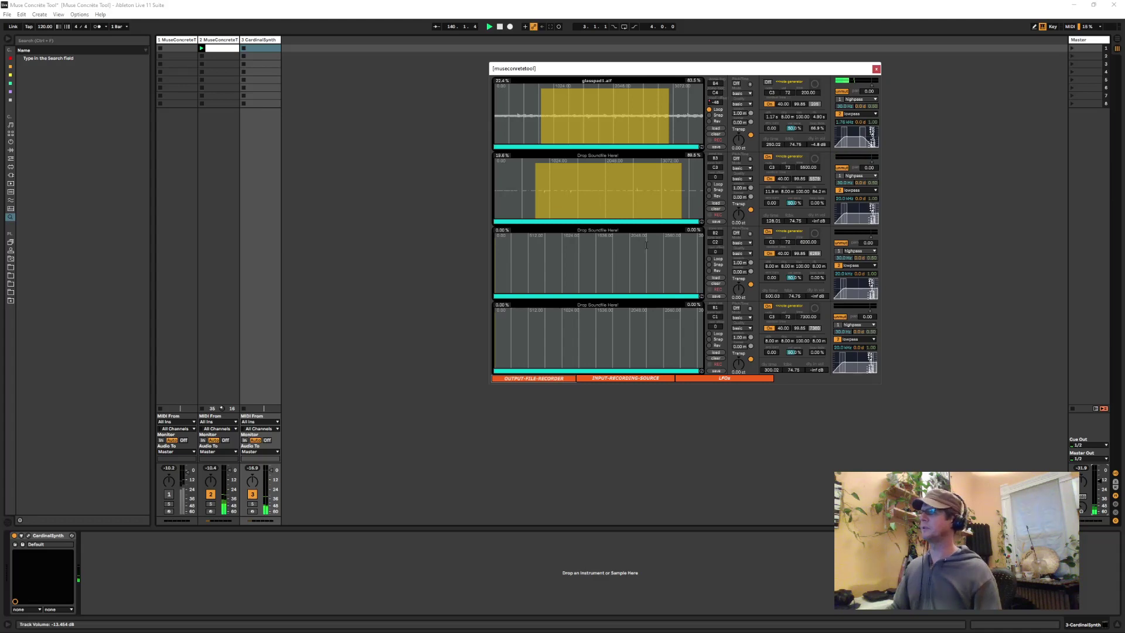
- Search the browser for guitar and load Acoustic Guitar Percussion 07.aif into the third sample slot
{"action": "key", "text": "ctrl+f"}
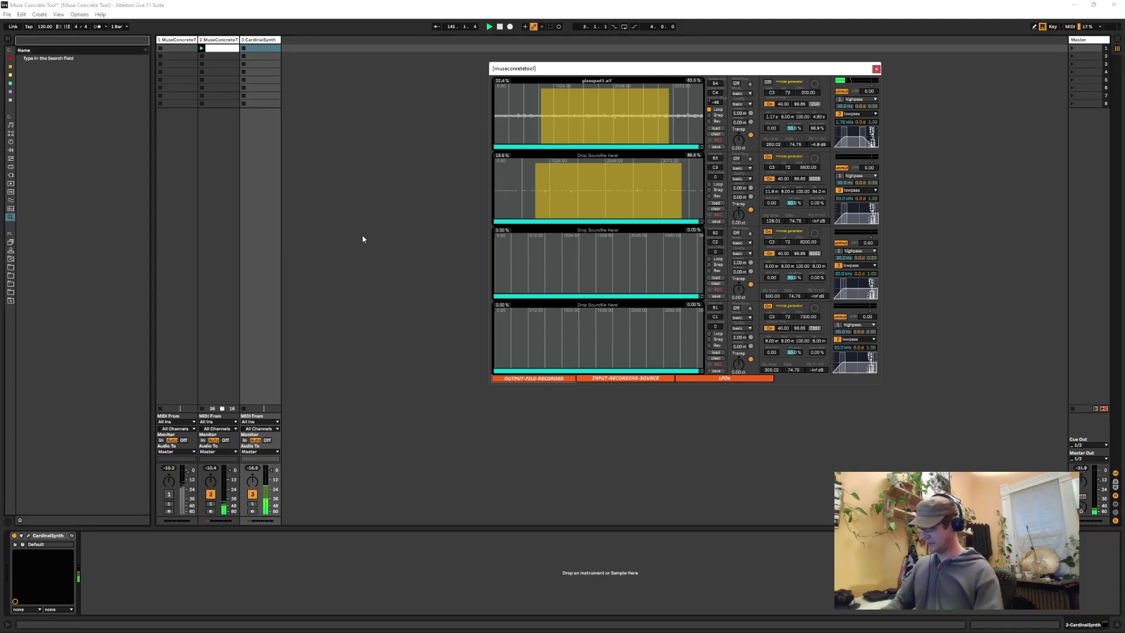
{"action": "type", "text": "guitar"}
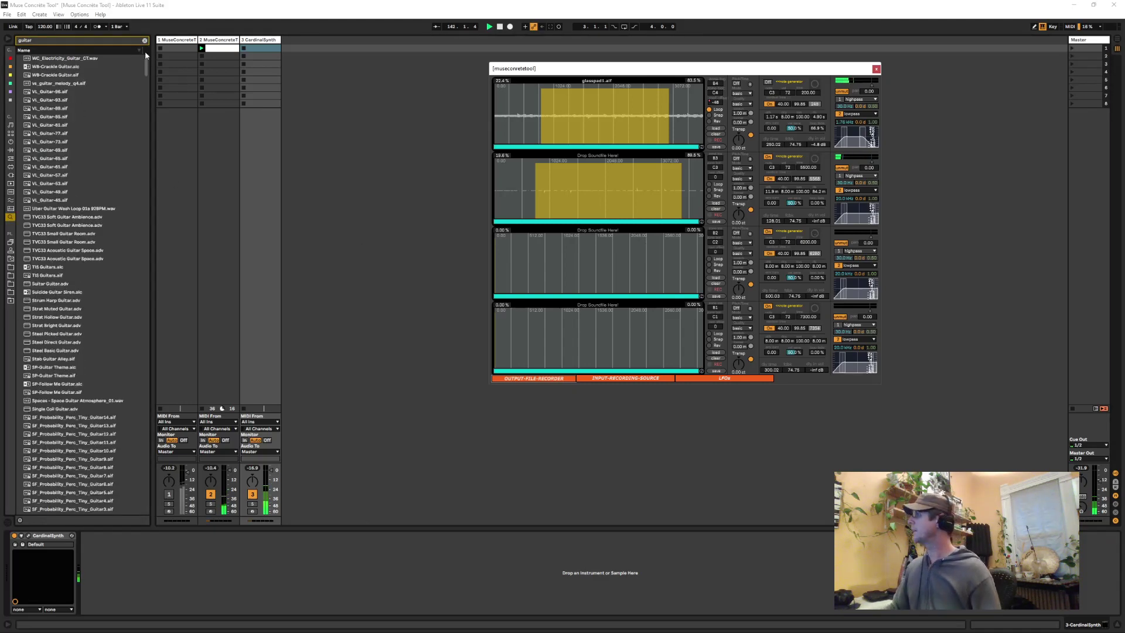
{"action": "left_click_drag", "start_coordinate": [145, 55], "coordinate": [158, 427]}
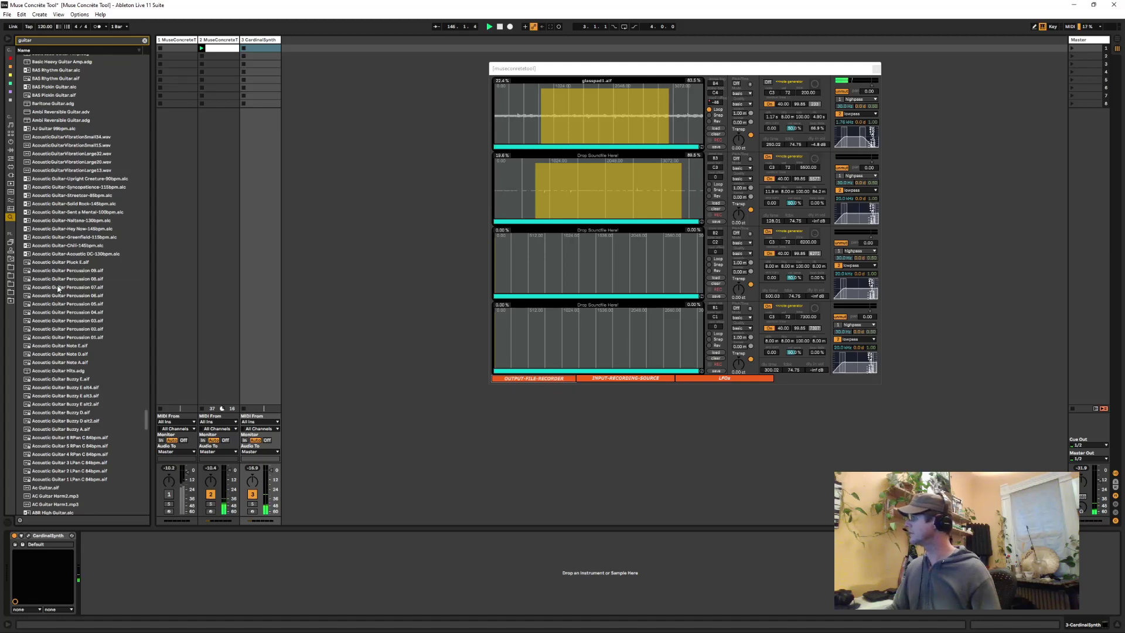
{"action": "left_click_drag", "start_coordinate": [58, 287], "coordinate": [566, 269]}
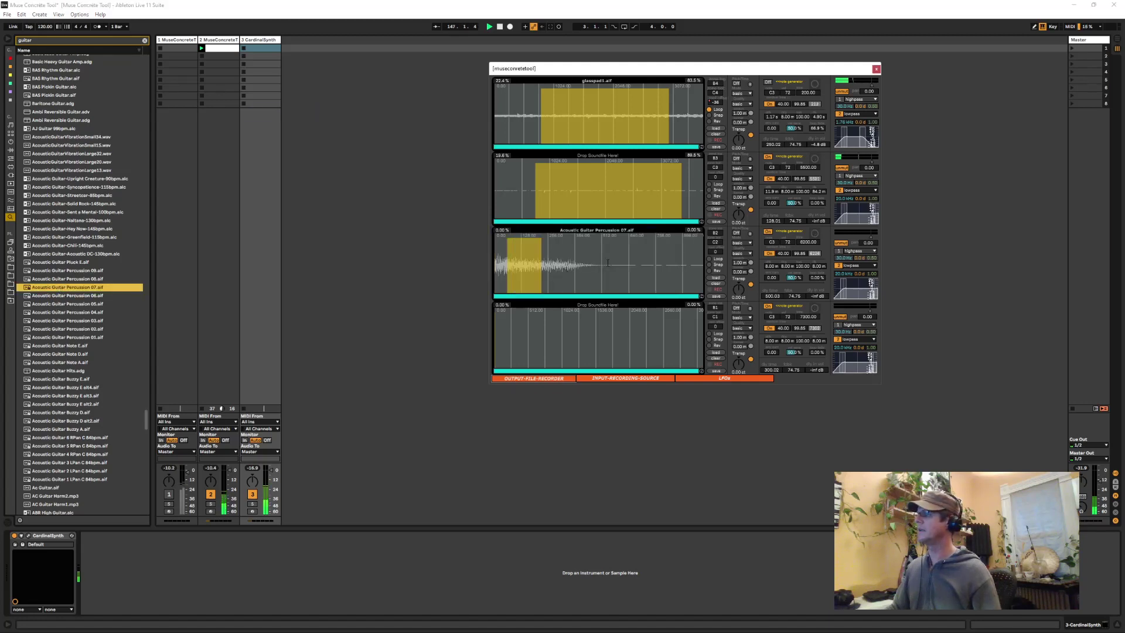
- Set the third slot's envelope attack to 2.03 s and replace its sample with the MusicalGuitarNylonBrokenMajorChord.wav file
{"action": "left_click", "coordinate": [768, 253]}
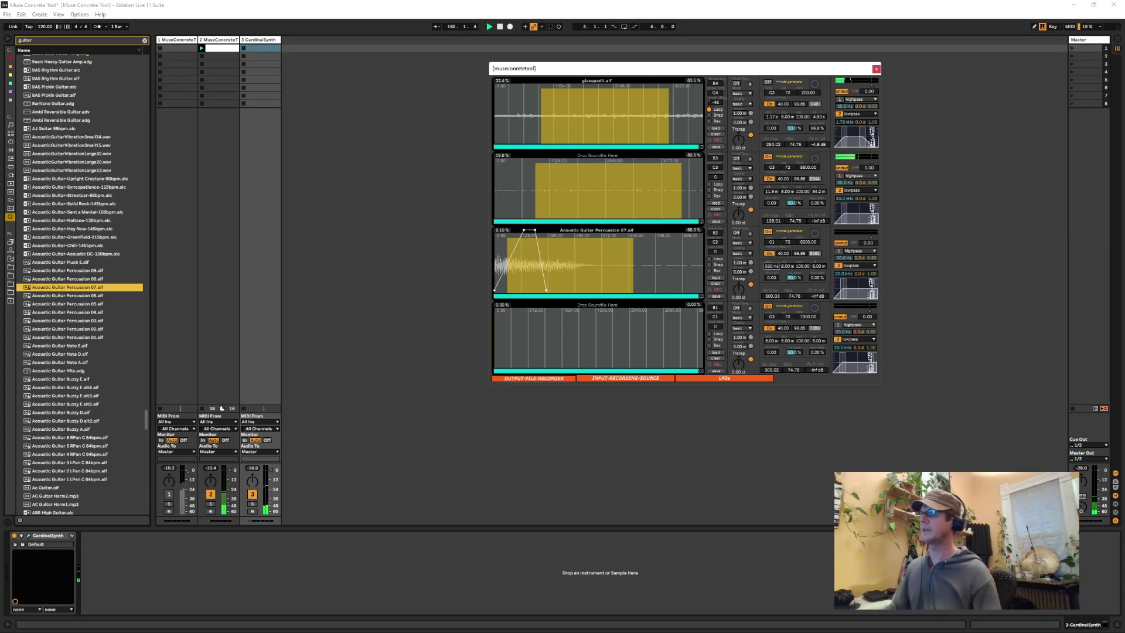
{"action": "left_click_drag", "start_coordinate": [769, 268], "coordinate": [767, 267]}
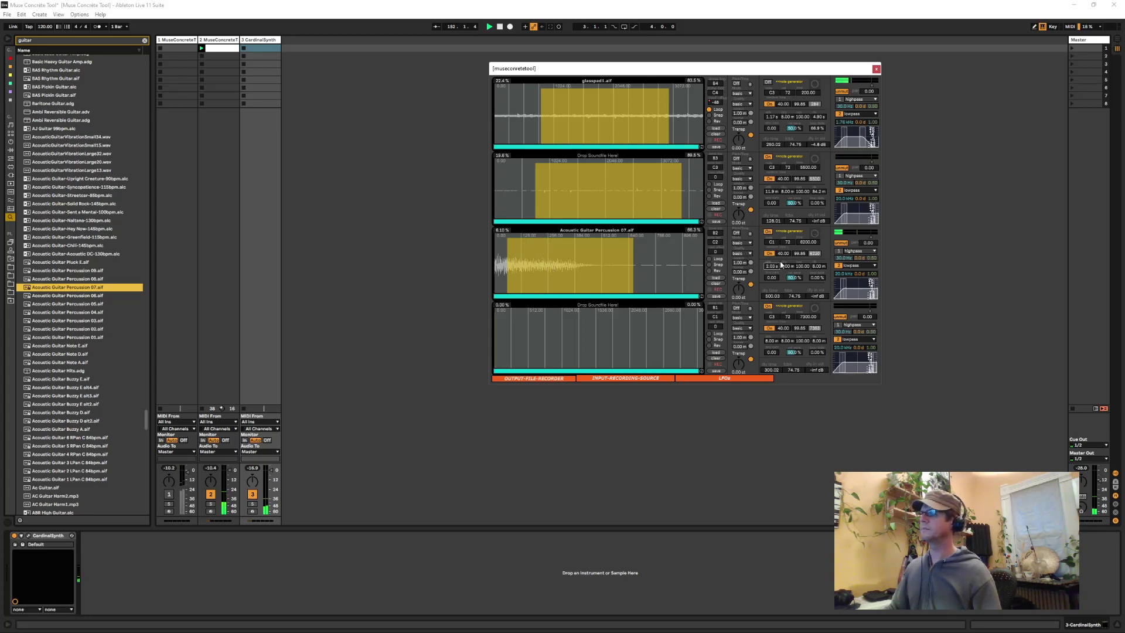
{"action": "scroll", "coordinate": [90, 356], "scroll_direction": "down", "scroll_amount": 10}
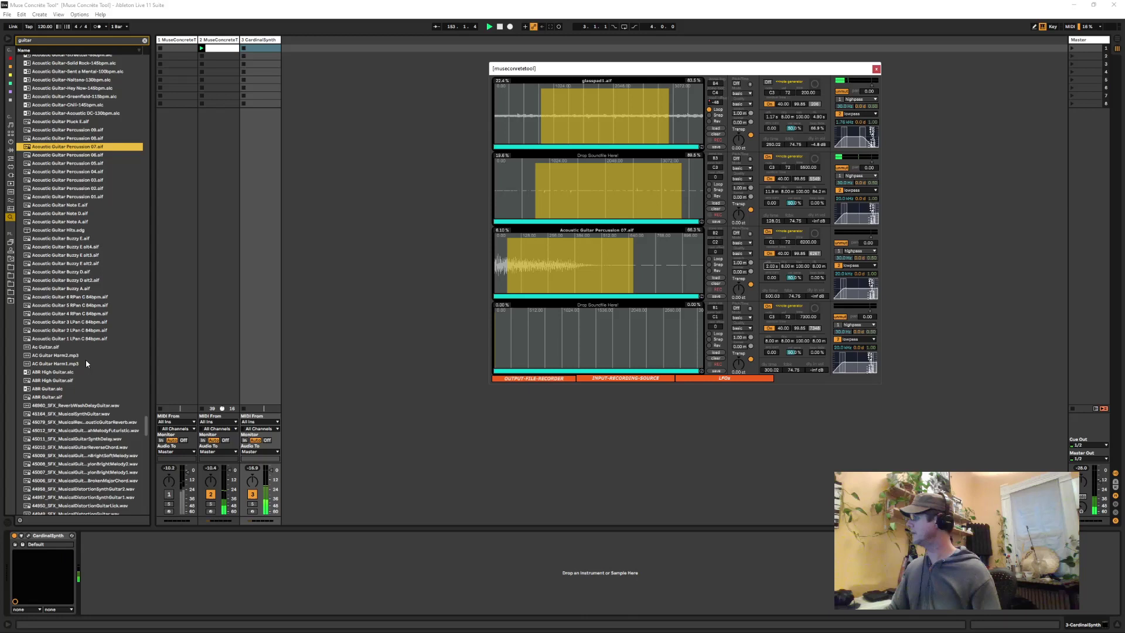
{"action": "left_click_drag", "start_coordinate": [70, 356], "coordinate": [534, 267]}
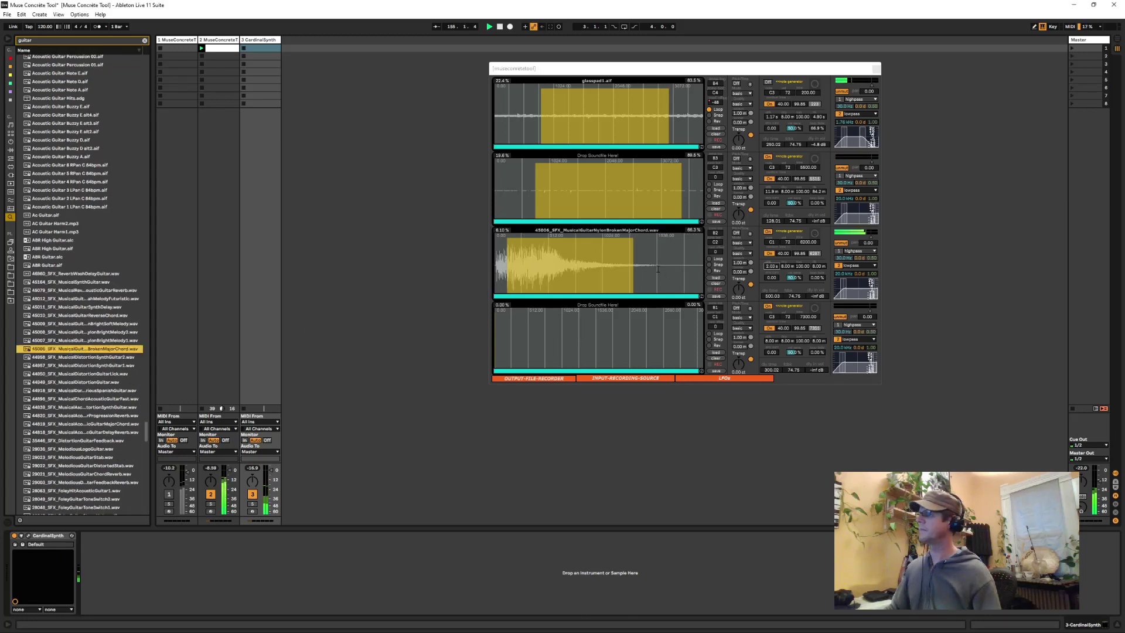
- Lower the third slot's output level and set its note generator's note to C1
{"action": "left_click", "coordinate": [870, 237]}
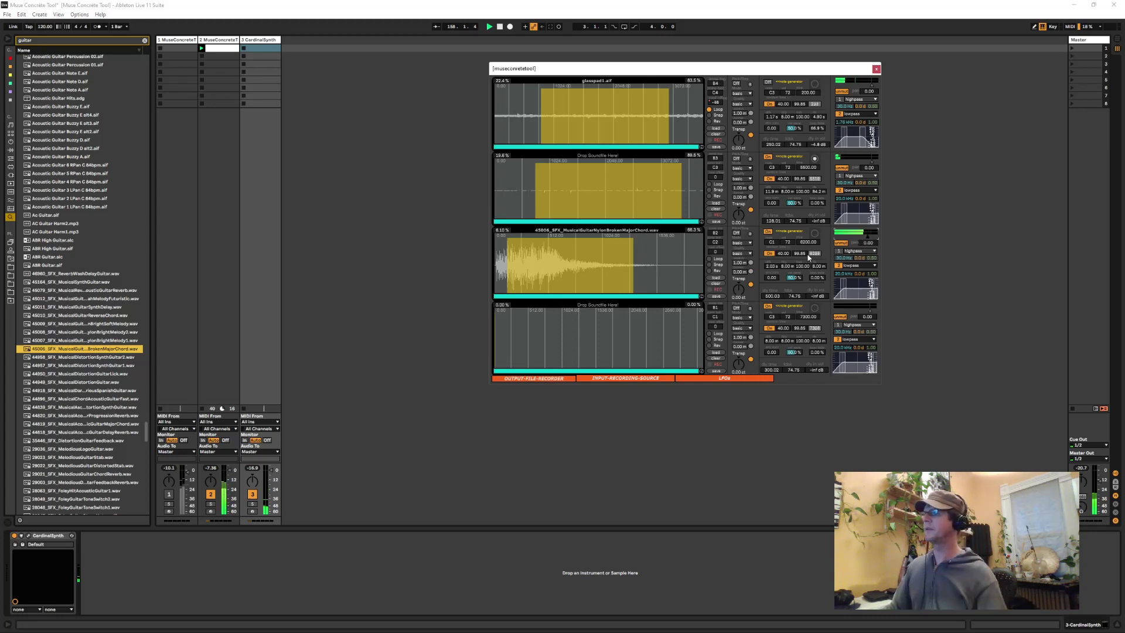
{"action": "left_click", "coordinate": [774, 240]}
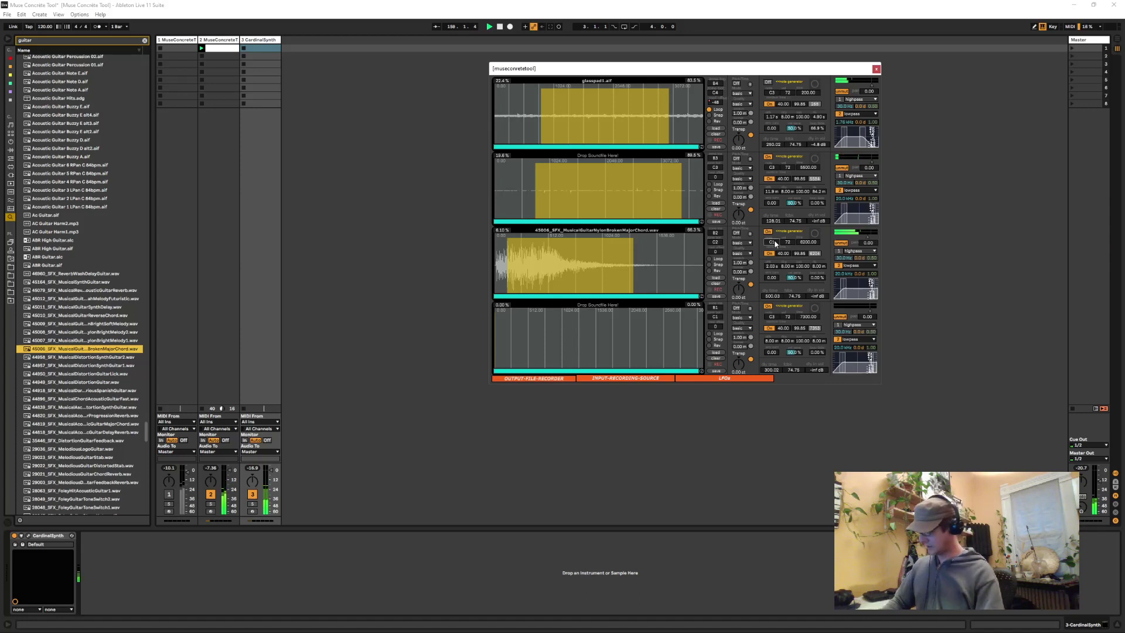
{"action": "type", "text": "c"}
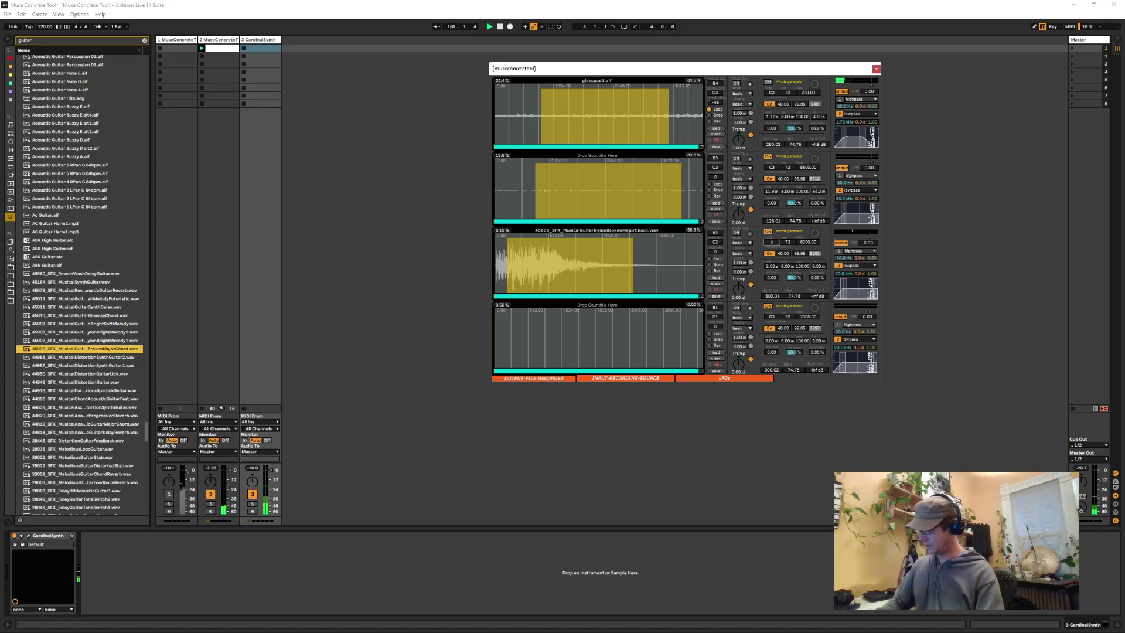
{"action": "type", "text": "1"}
{"action": "key", "text": "Return"}
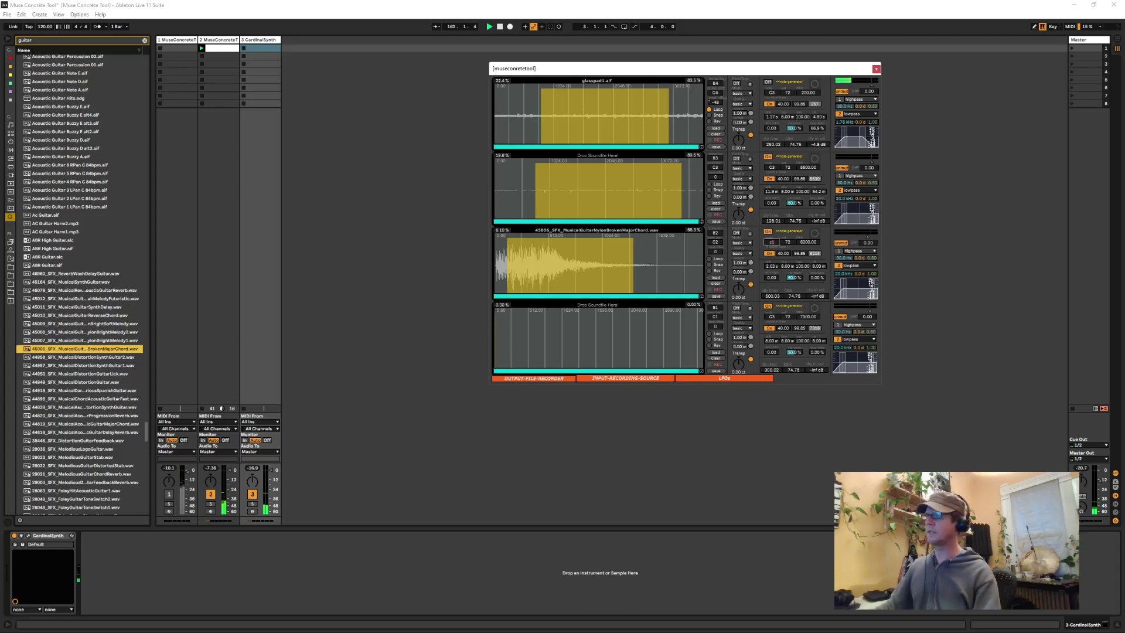
- Automate the third slot's note range in the clip, raising the envelope above C1 from 3.1.2 onward, and unlink it
{"action": "right_click", "coordinate": [772, 243]}
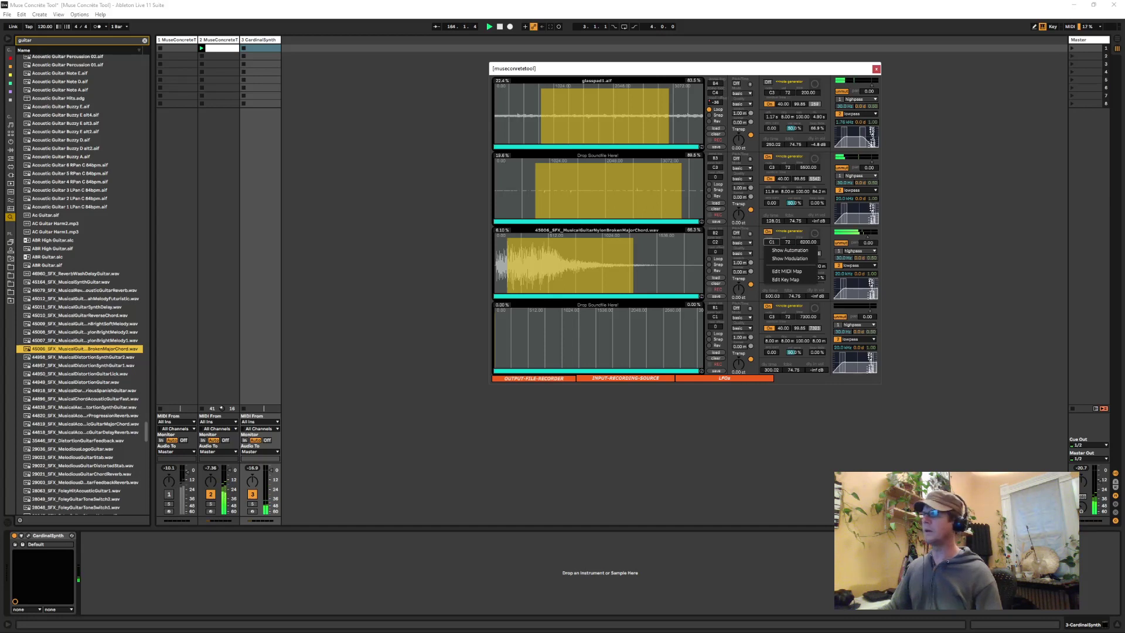
{"action": "left_click", "coordinate": [775, 251]}
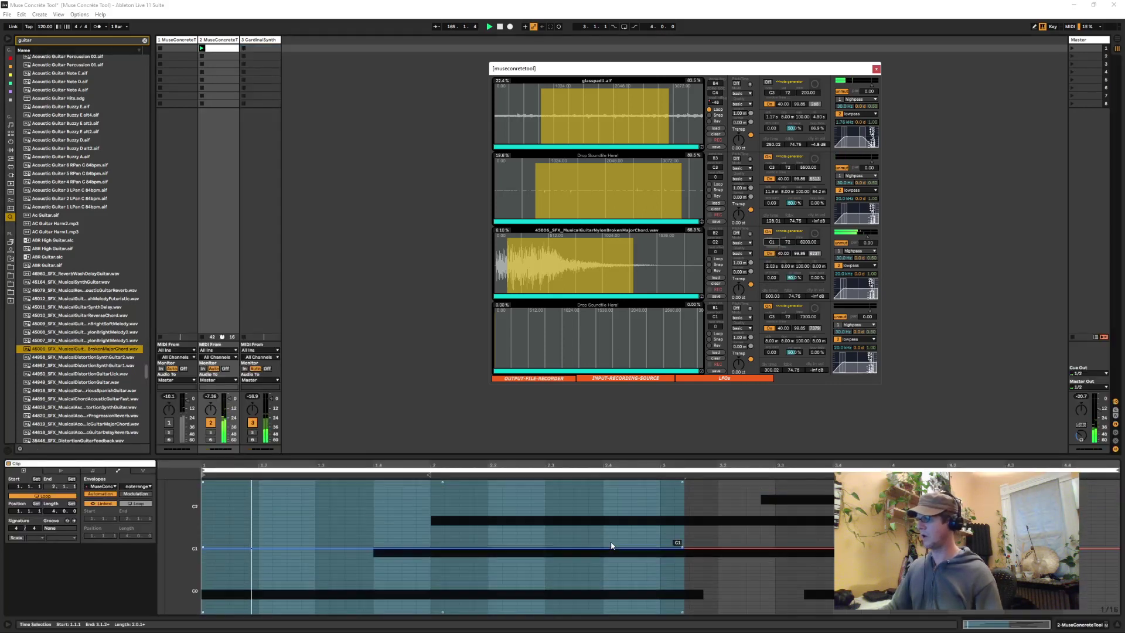
{"action": "left_click_drag", "start_coordinate": [679, 568], "coordinate": [674, 540]}
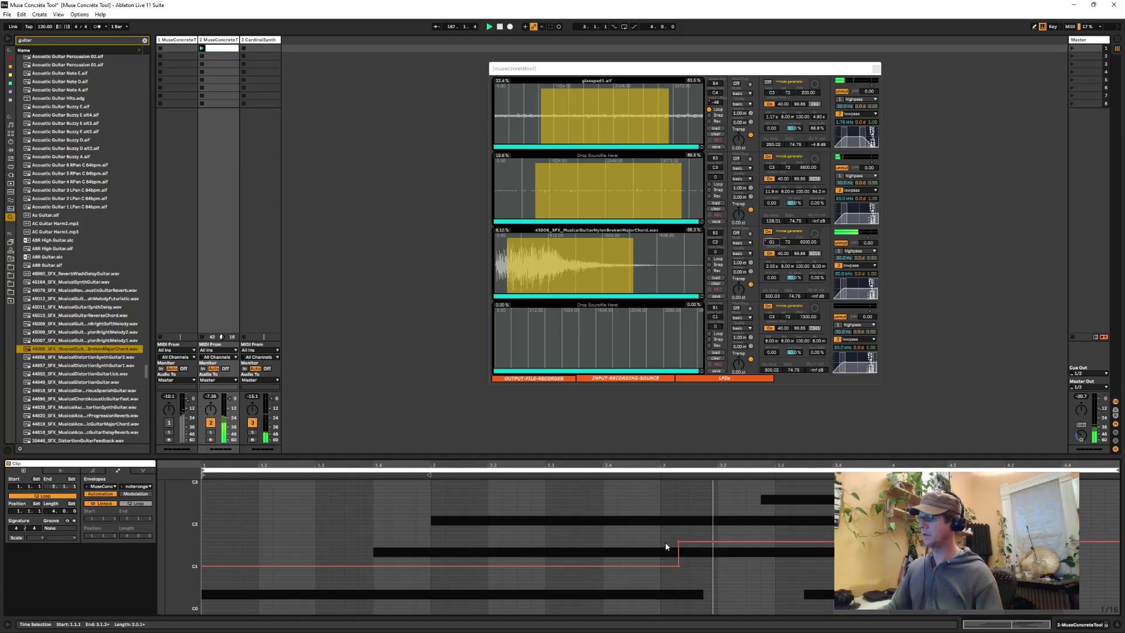
{"action": "left_click", "coordinate": [104, 503]}
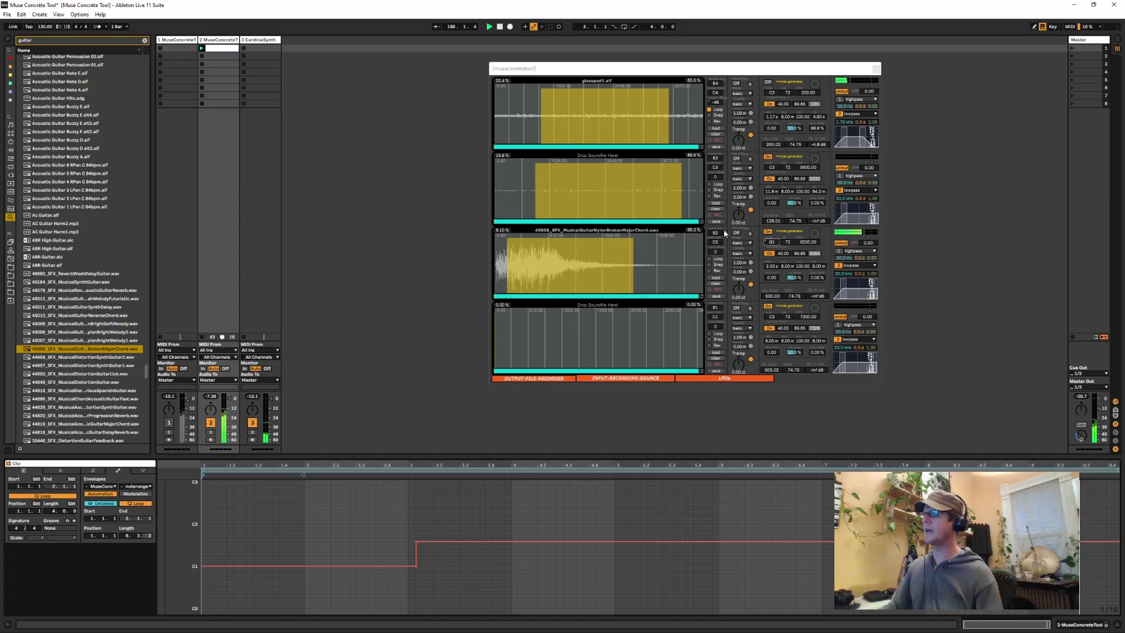
- Turn off the third slot's note generator and show its note range automation again
{"action": "left_click", "coordinate": [768, 232]}
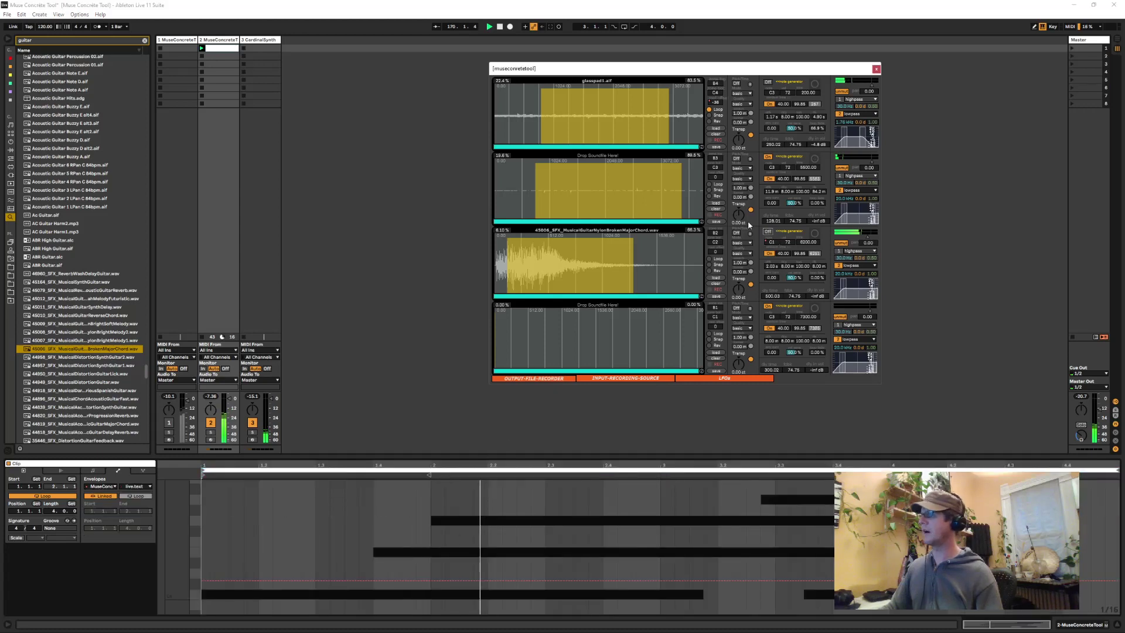
{"action": "right_click", "coordinate": [771, 244]}
{"action": "left_click", "coordinate": [779, 251]}
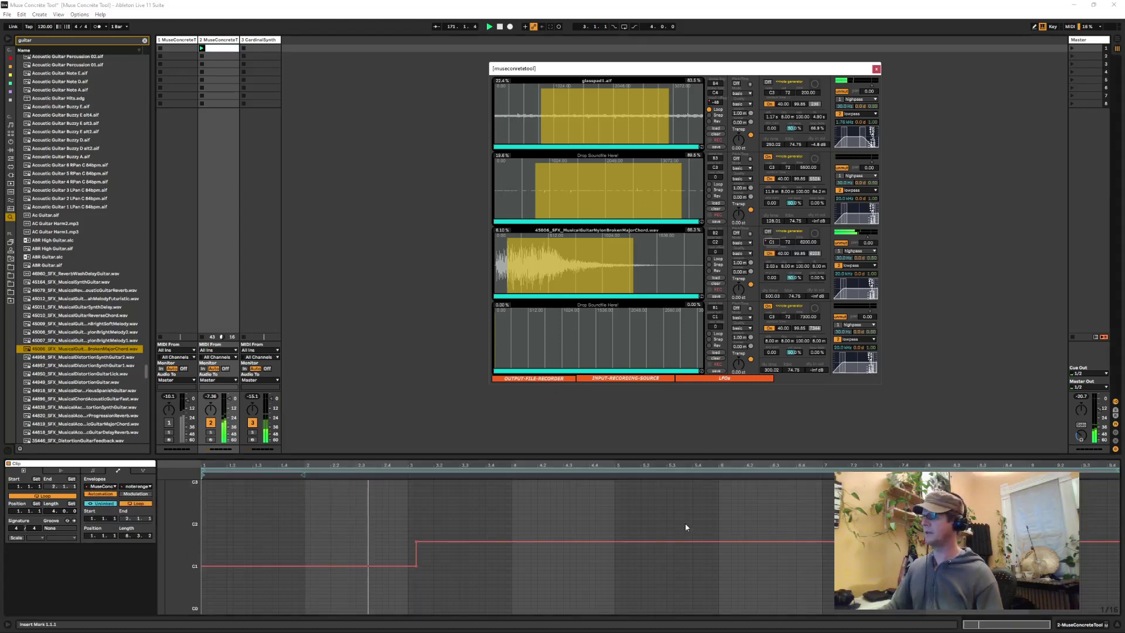
- Copy the note range envelope from 1.4.3 to 2.2.4 to position 5.3.2 and hold its C1 level past the pasted section
{"action": "left_click_drag", "start_coordinate": [298, 527], "coordinate": [353, 518]}
{"action": "key", "text": "ctrl+c"}
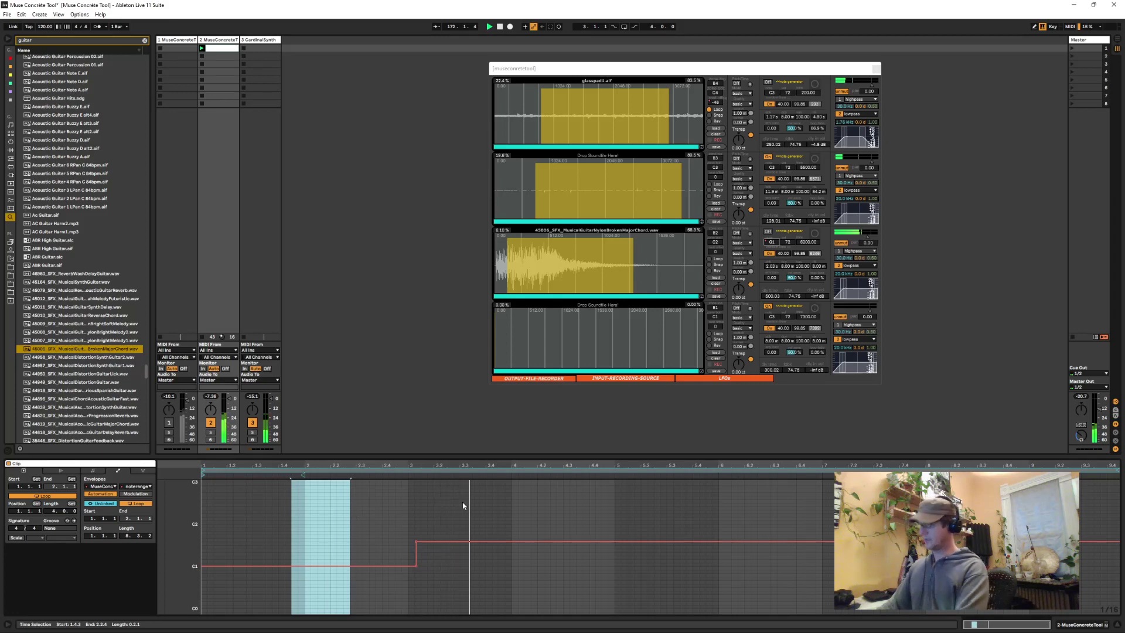
{"action": "left_click", "coordinate": [674, 517]}
{"action": "key", "text": "ctrl+v"}
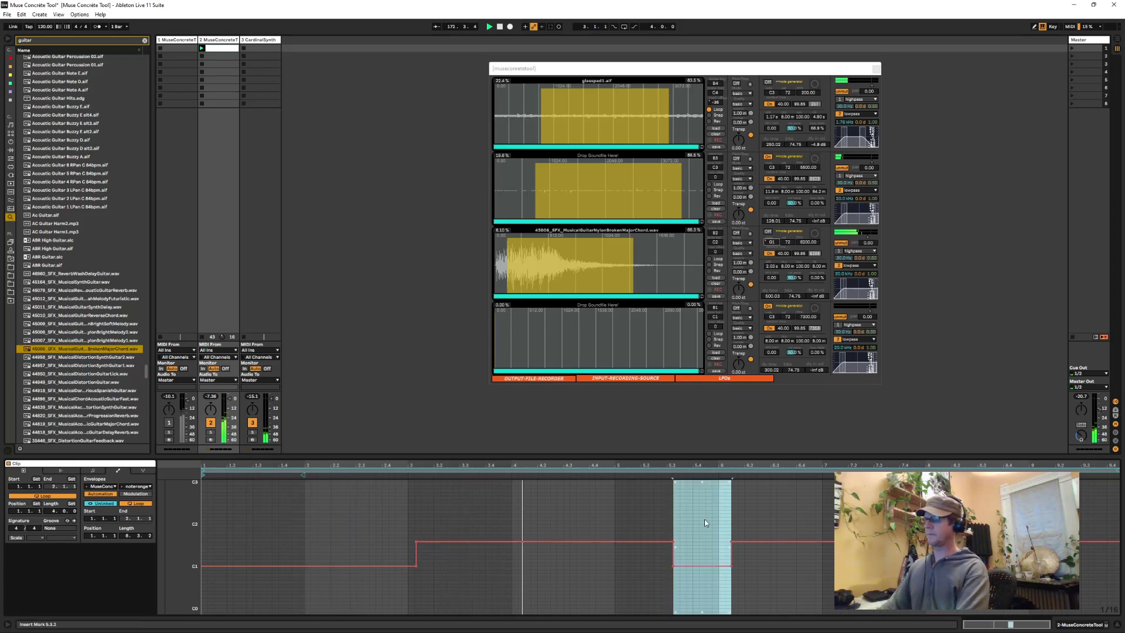
{"action": "left_click", "coordinate": [731, 542]}
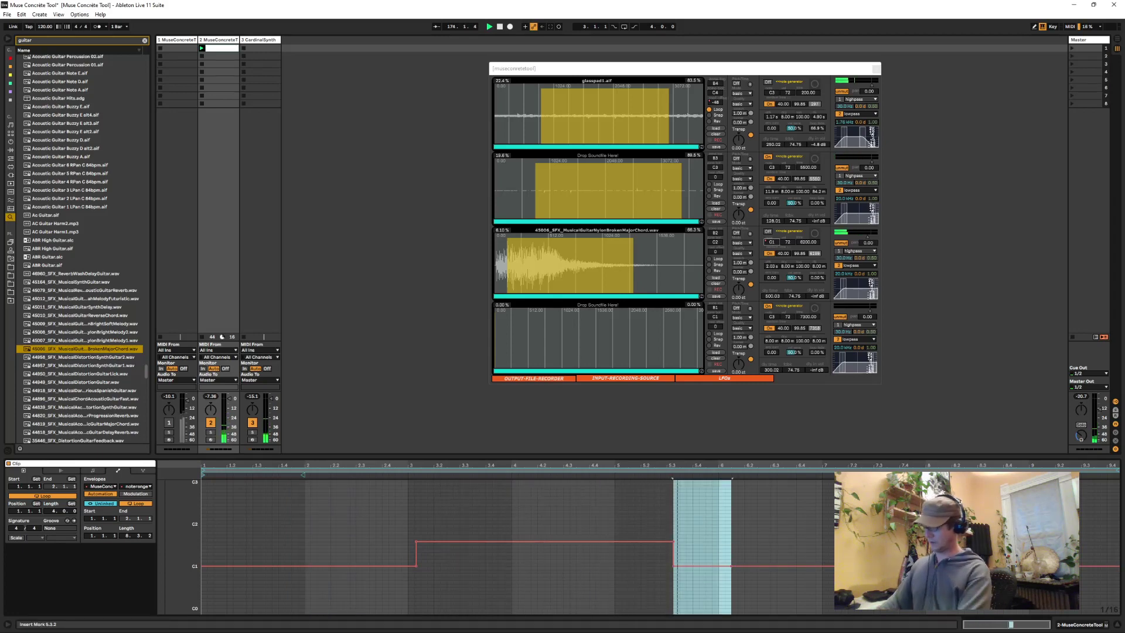
{"action": "key", "text": "b"}
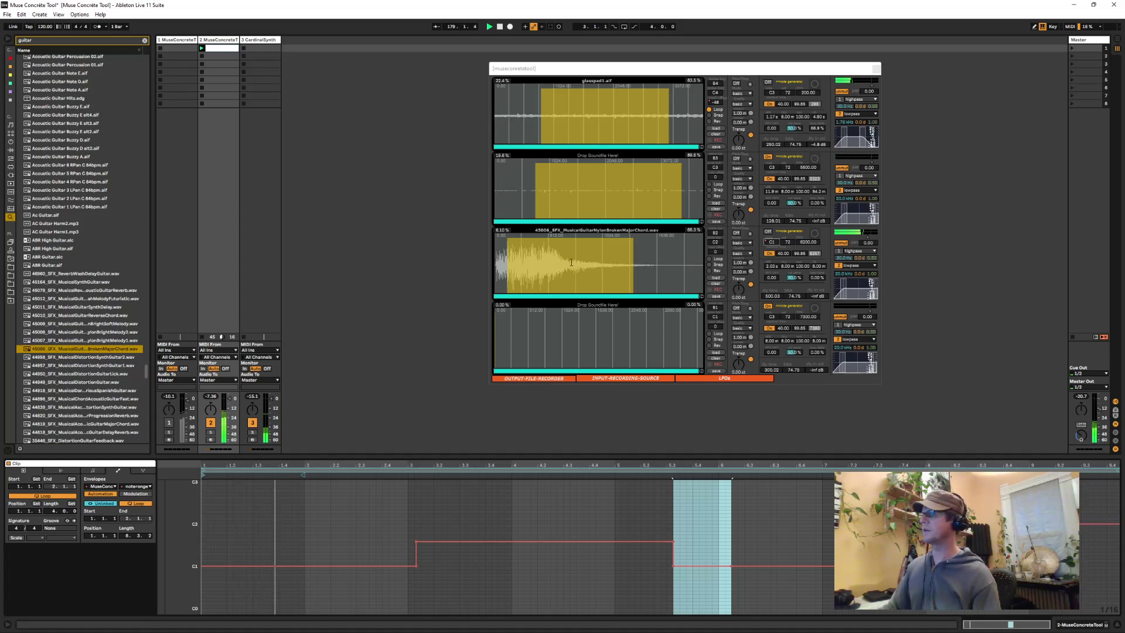
- Raise the third slot's envelope attack time to about 3.86 s
{"action": "left_click_drag", "start_coordinate": [771, 266], "coordinate": [770, 240]}
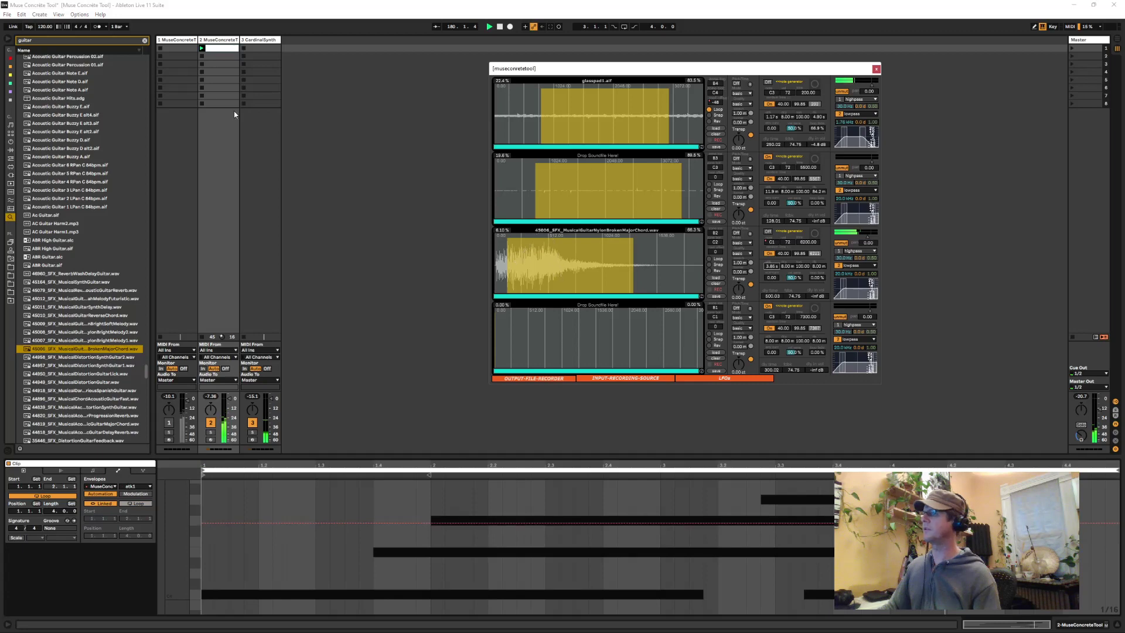
{"action": "left_click", "coordinate": [217, 53]}
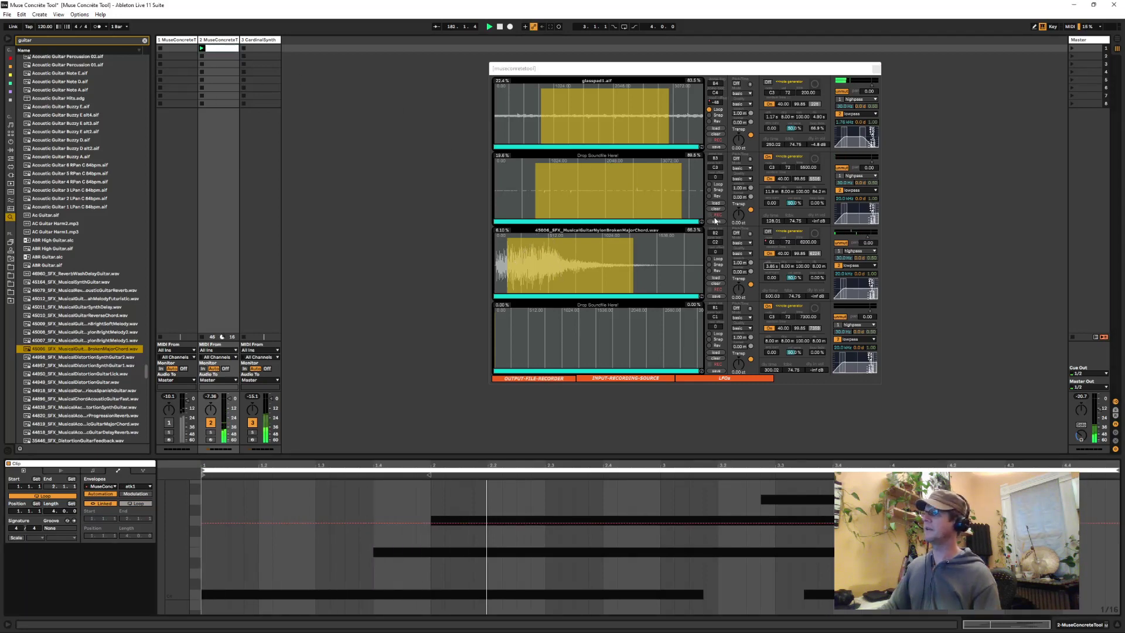
- Save the second slot's recording as perco1 in the Samples folder and load perco1.aif back into that slot
{"action": "left_click", "coordinate": [716, 221]}
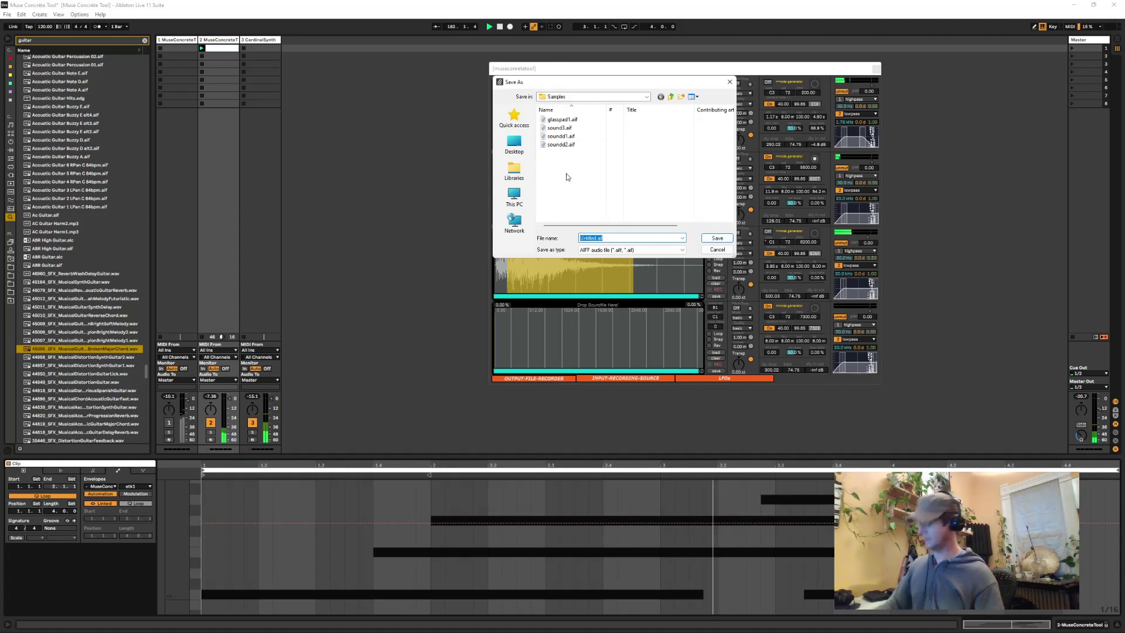
{"action": "type", "text": "perco1"}
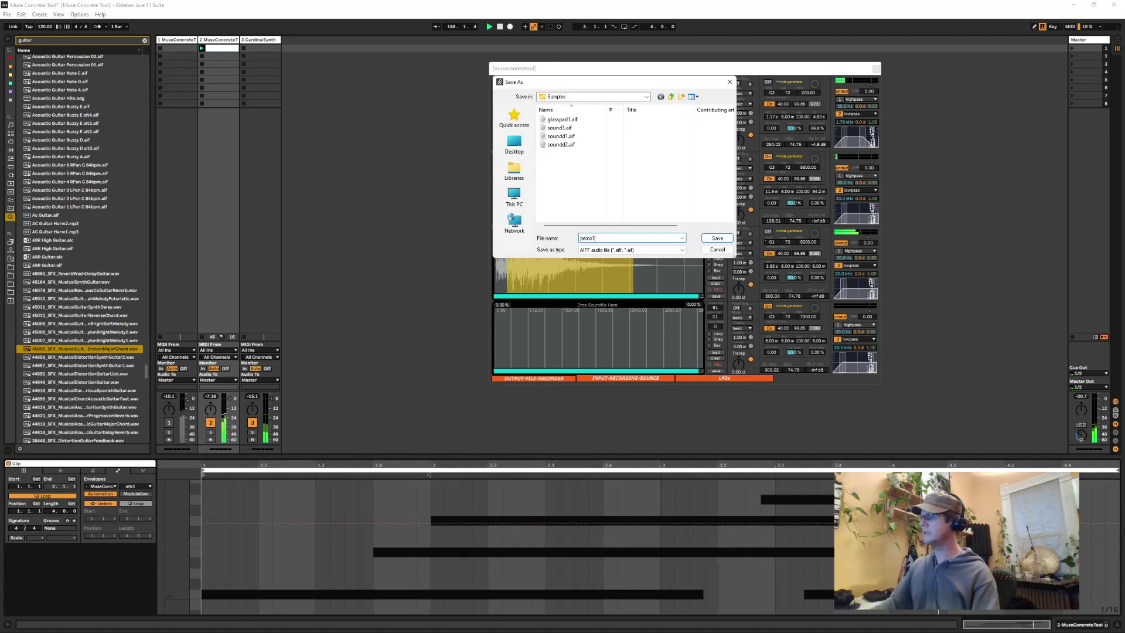
{"action": "left_click", "coordinate": [716, 238]}
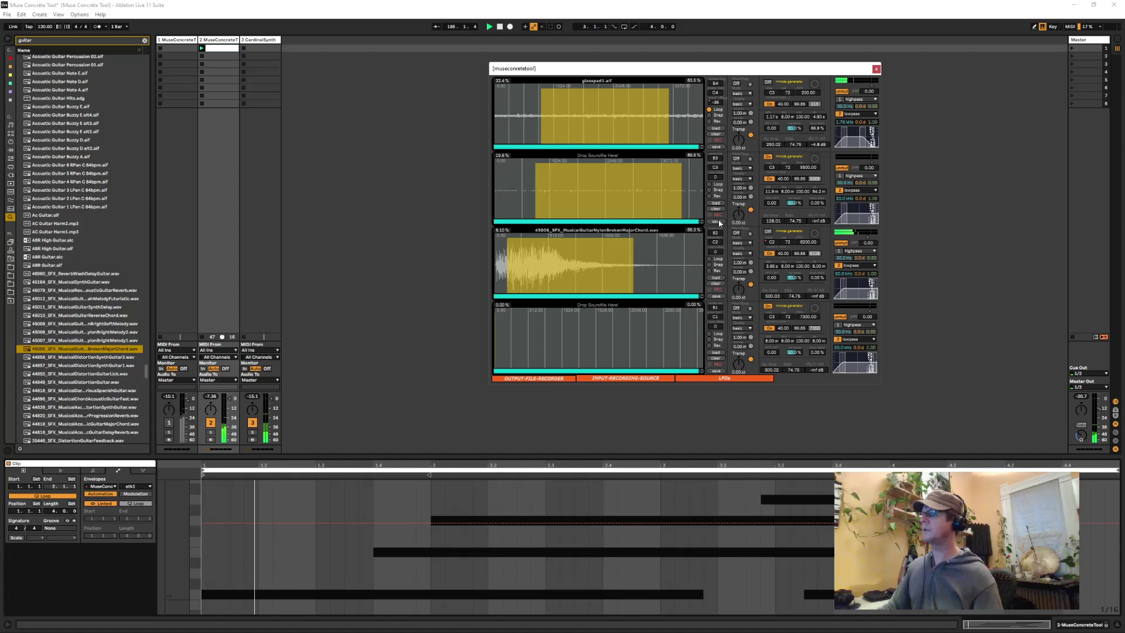
{"action": "left_click", "coordinate": [716, 221]}
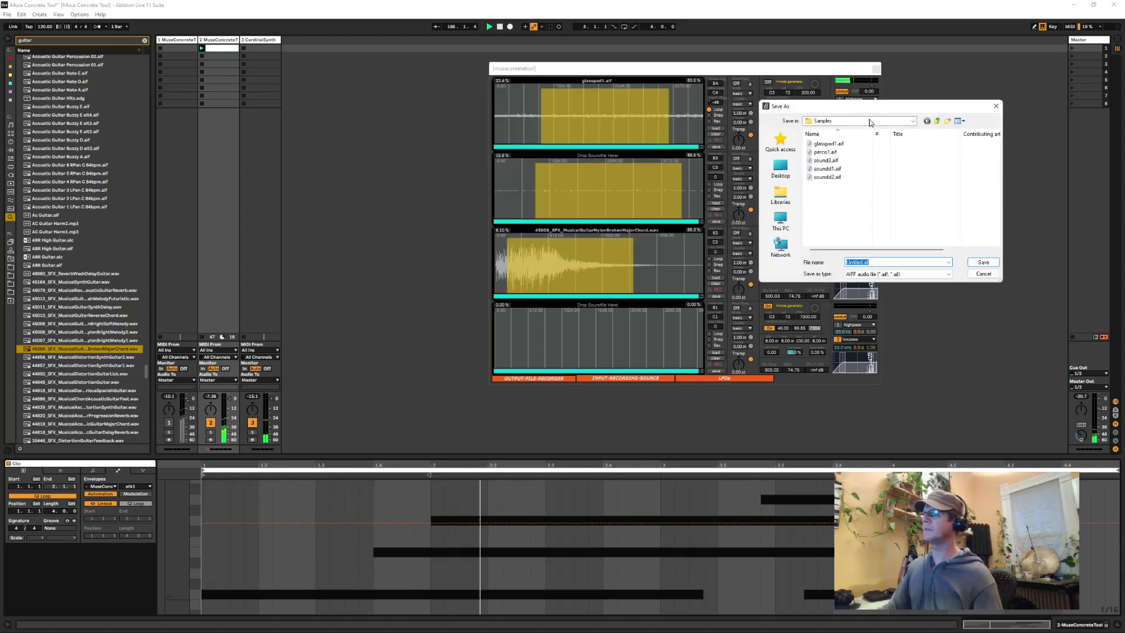
{"action": "left_click", "coordinate": [825, 151]}
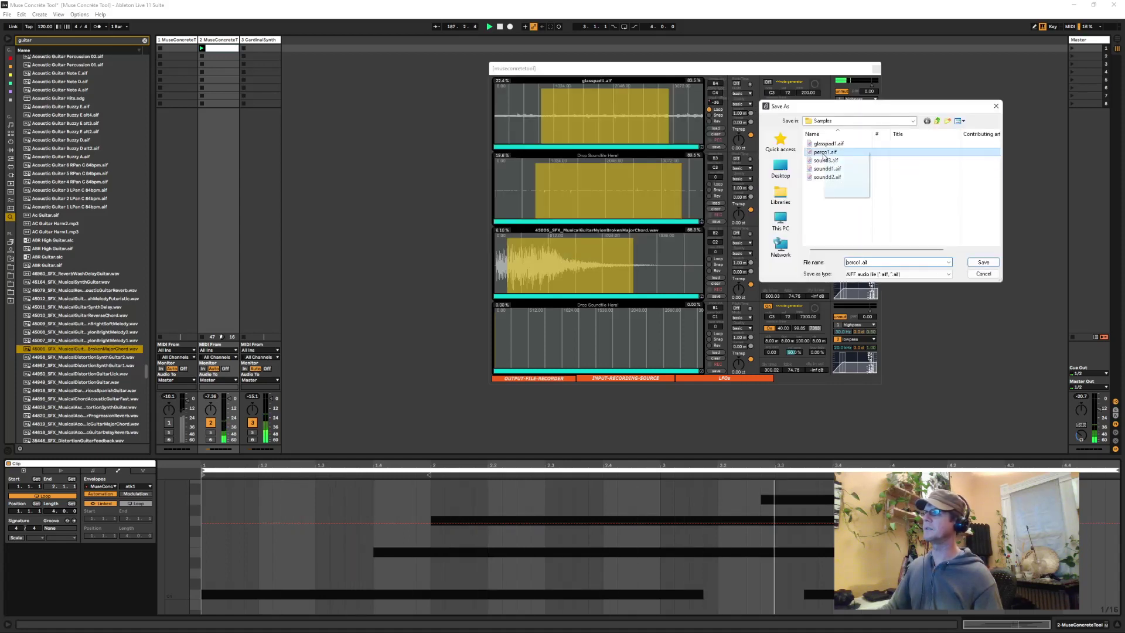
{"action": "left_click", "coordinate": [970, 272]}
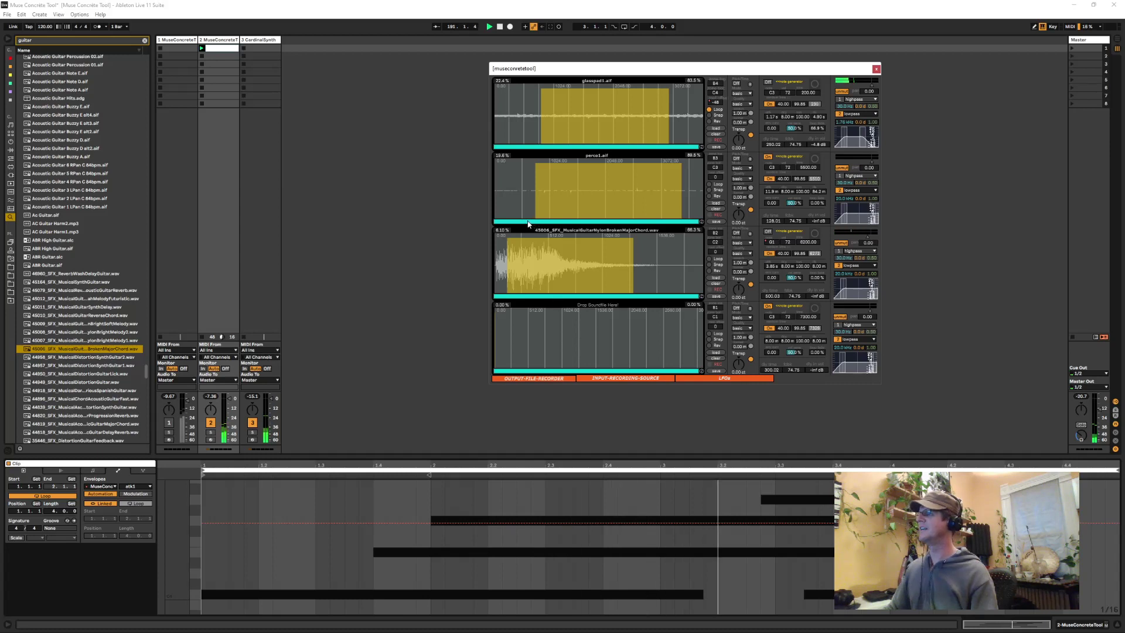
- Narrow the second slot's playback selection to a short section around one percussive hit in the perco1.aif waveform
{"action": "left_click_drag", "start_coordinate": [531, 223], "coordinate": [694, 224]}
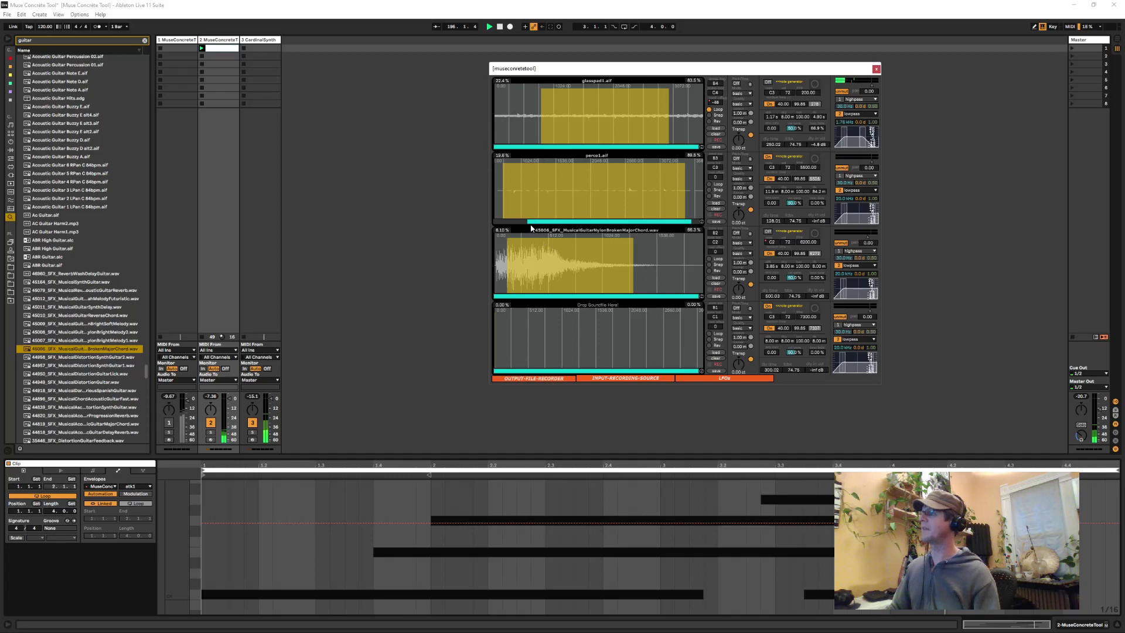
{"action": "left_click_drag", "start_coordinate": [531, 226], "coordinate": [705, 223]}
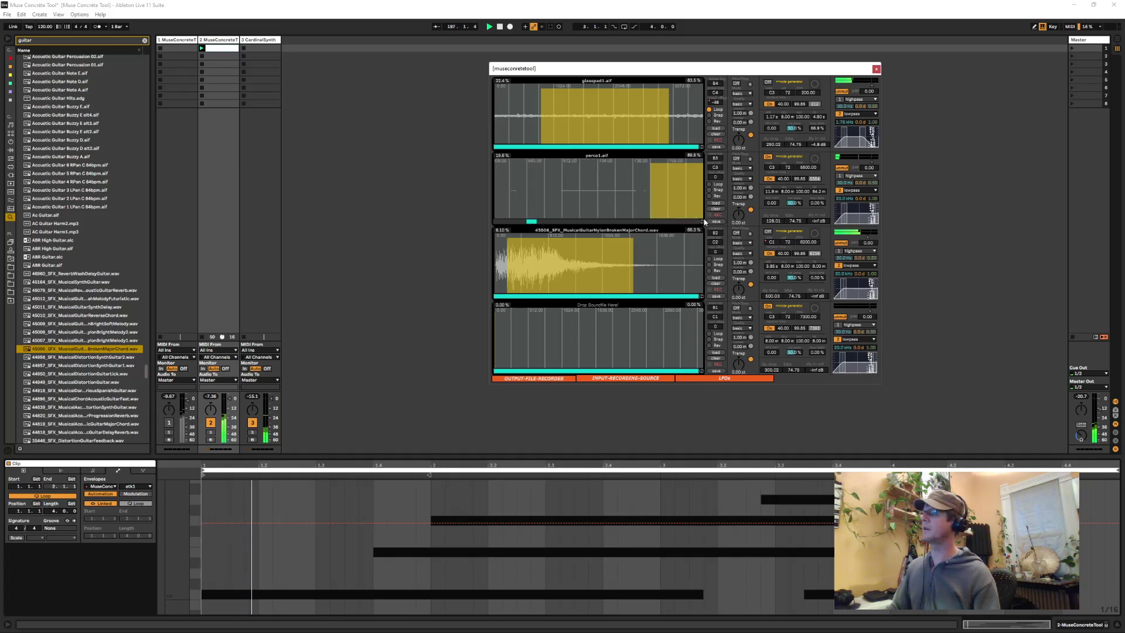
{"action": "left_click", "coordinate": [702, 221]}
{"action": "left_click_drag", "start_coordinate": [529, 225], "coordinate": [690, 188]}
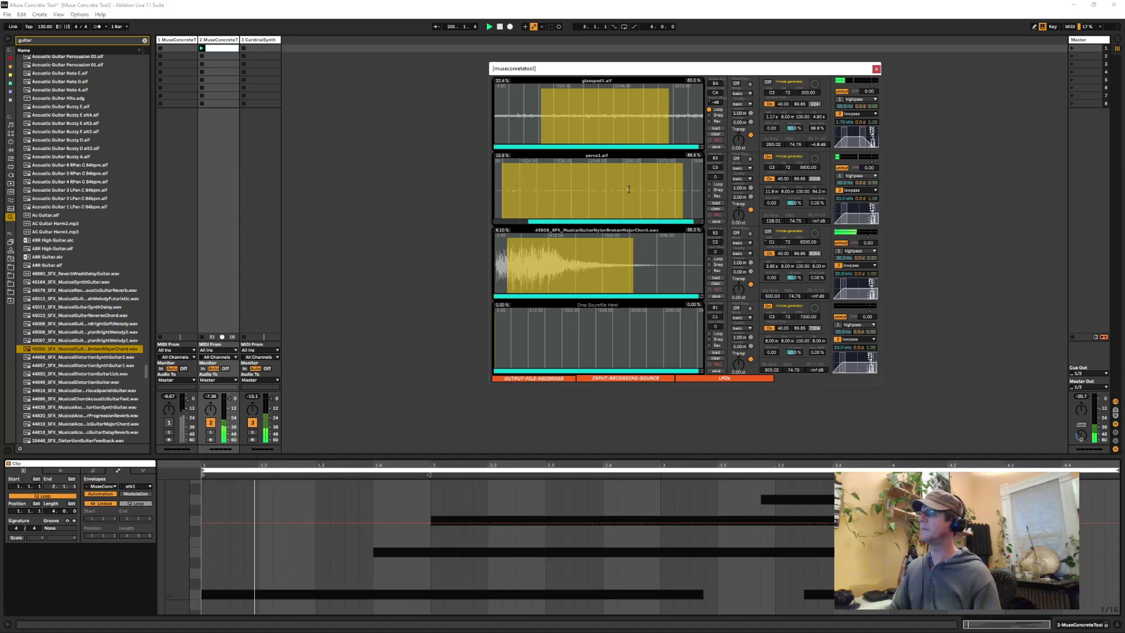
{"action": "left_click_drag", "start_coordinate": [628, 189], "coordinate": [640, 224]}
{"action": "left_click", "coordinate": [627, 222]}
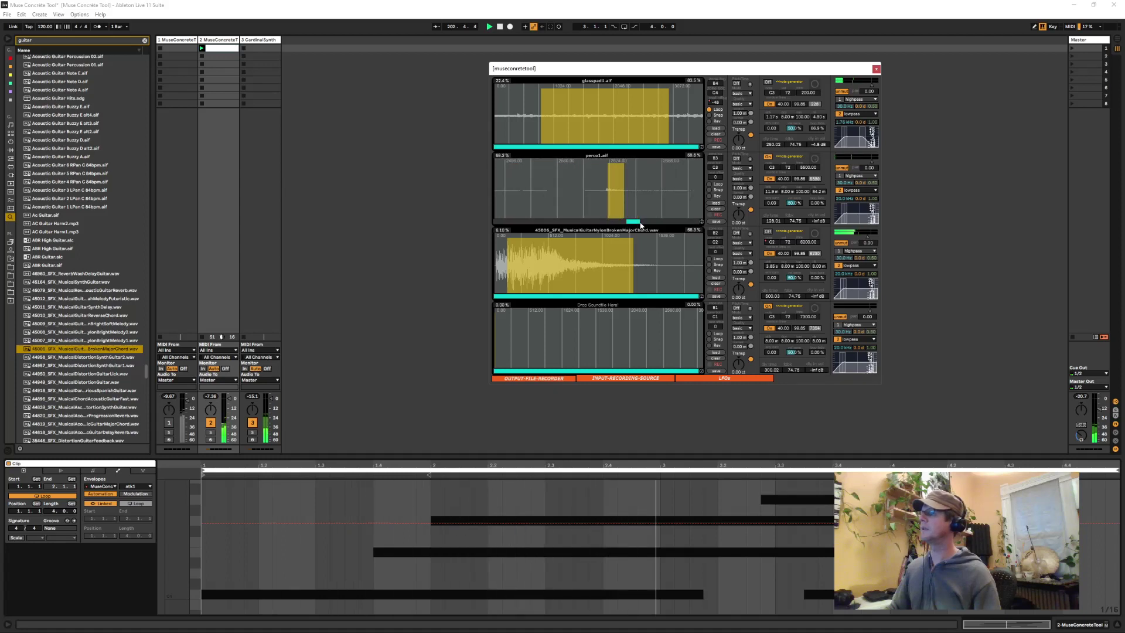
- Set the second slot's note generator time to 30
{"action": "left_click", "coordinate": [809, 168]}
{"action": "type", "text": "1"}
{"action": "key", "text": "Return"}
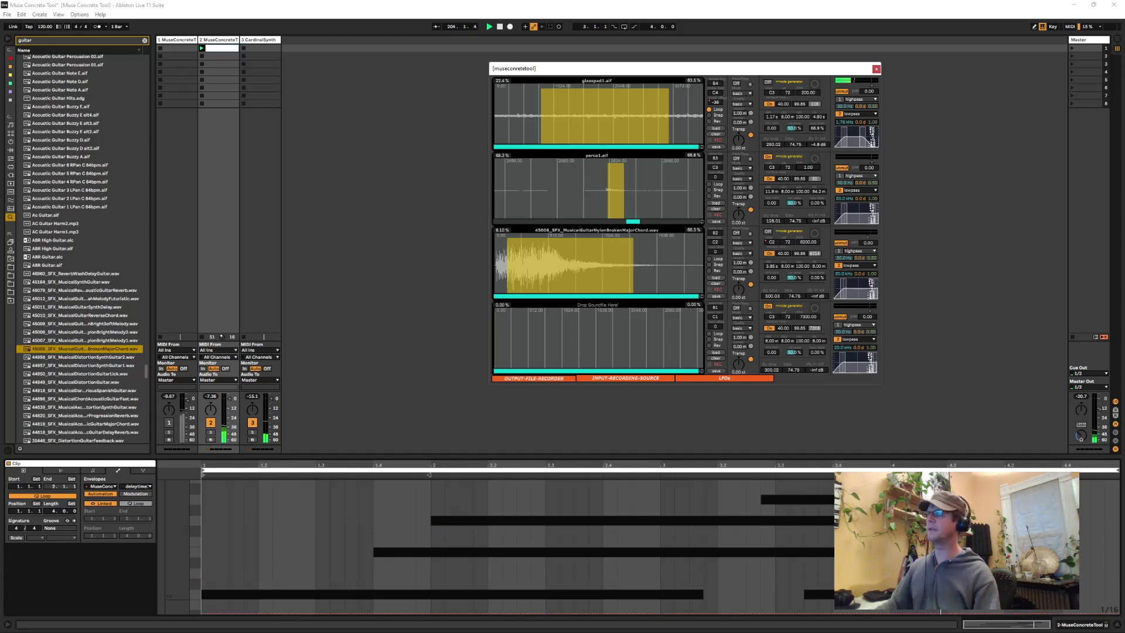
{"action": "type", "text": "30"}
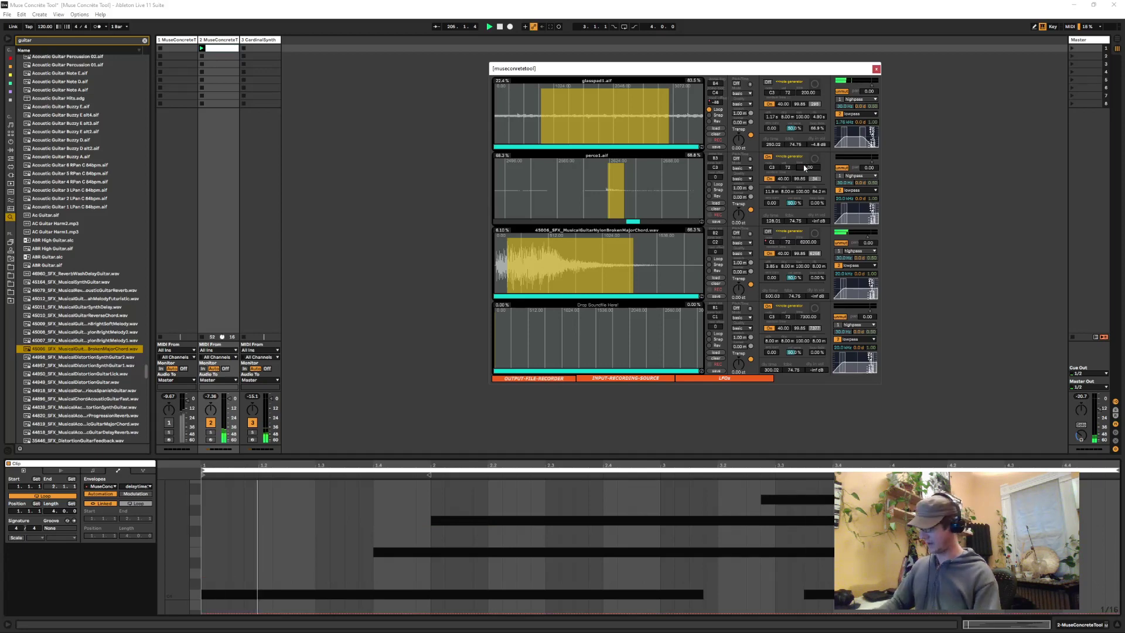
{"action": "key", "text": "Return"}
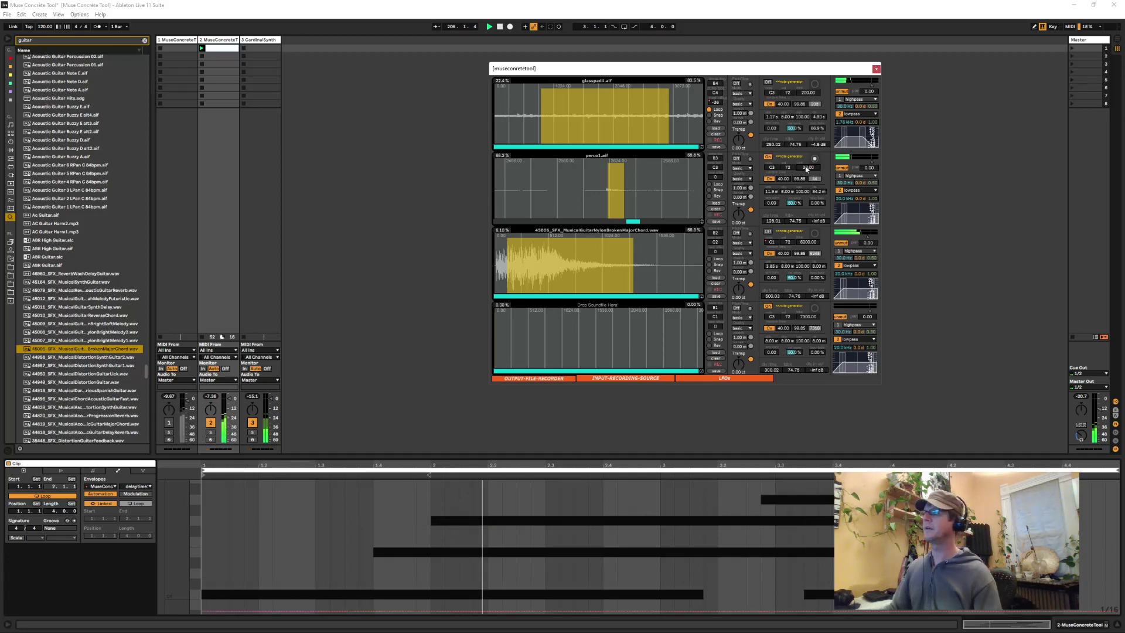
- Automate the second slot's note generator note in the clip, drawing brief jumps from C3 to above C5 across bars 1 to 4
{"action": "right_click", "coordinate": [767, 168]}
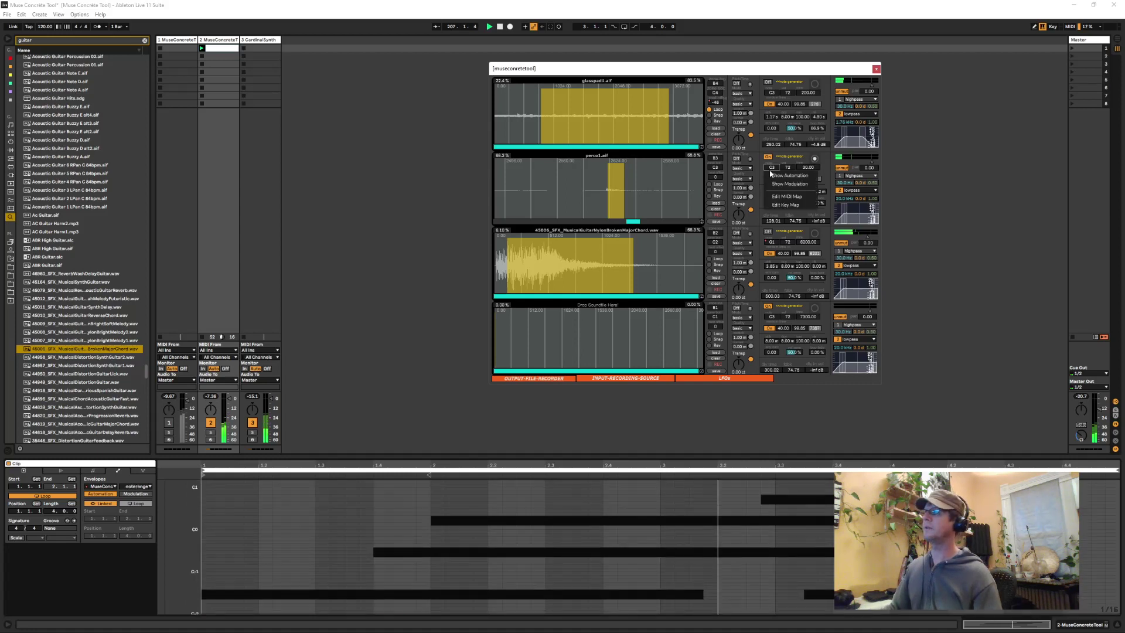
{"action": "left_click", "coordinate": [779, 175]}
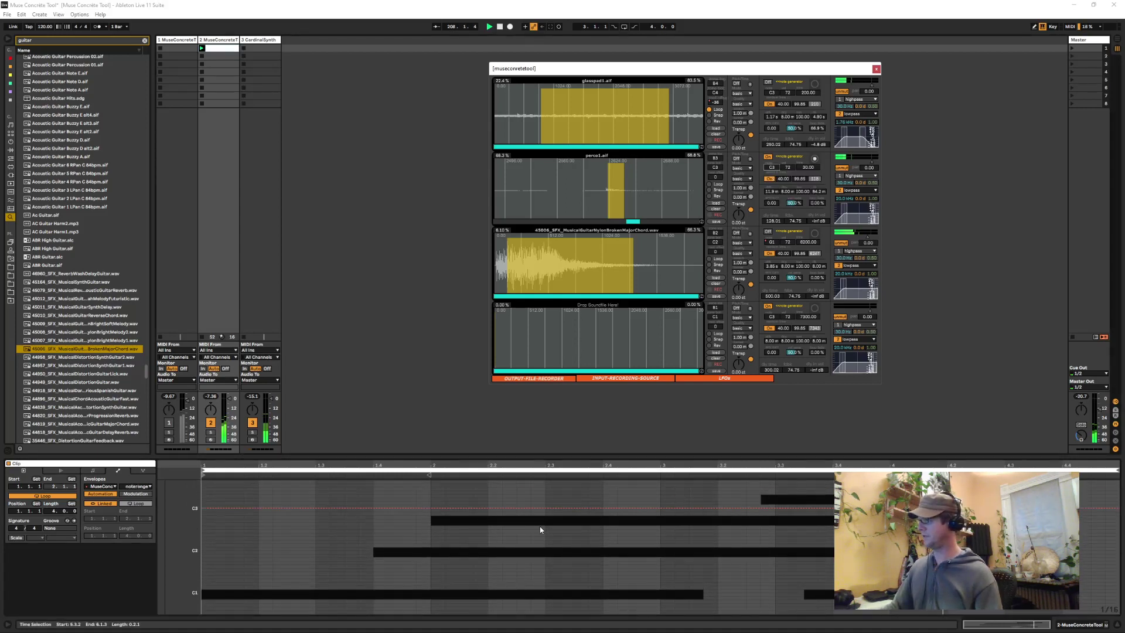
{"action": "key", "text": "b"}
{"action": "left_click", "coordinate": [309, 499]}
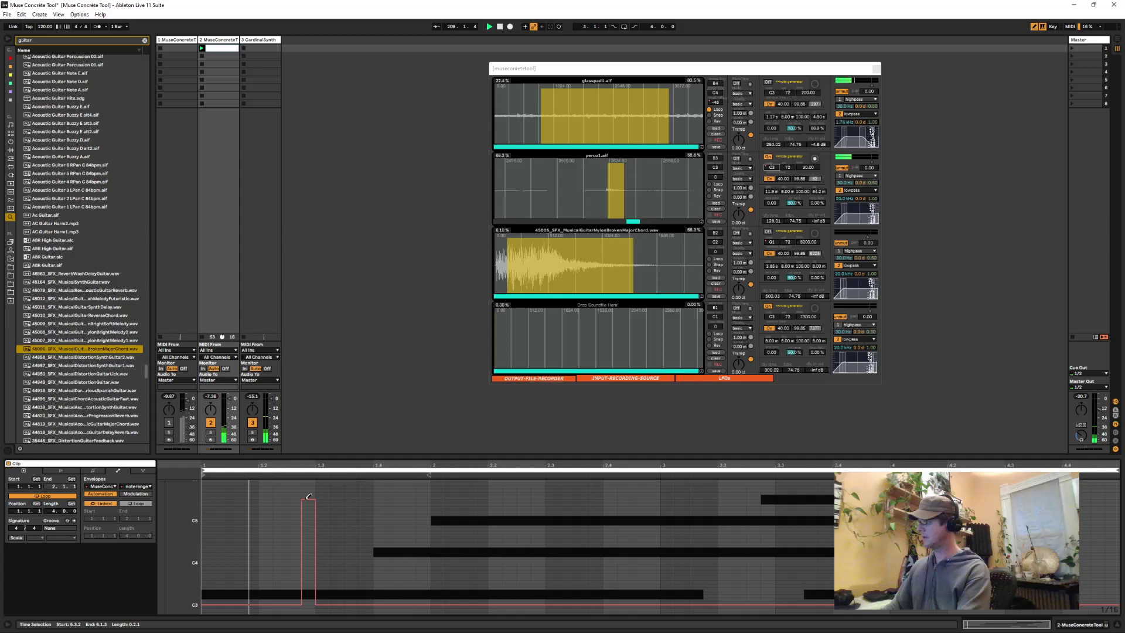
{"action": "left_click_drag", "start_coordinate": [602, 492], "coordinate": [624, 491]}
{"action": "left_click", "coordinate": [754, 499]}
{"action": "left_click_drag", "start_coordinate": [926, 499], "coordinate": [926, 476]}
{"action": "scroll", "coordinate": [659, 548], "scroll_direction": "down", "scroll_amount": 2}
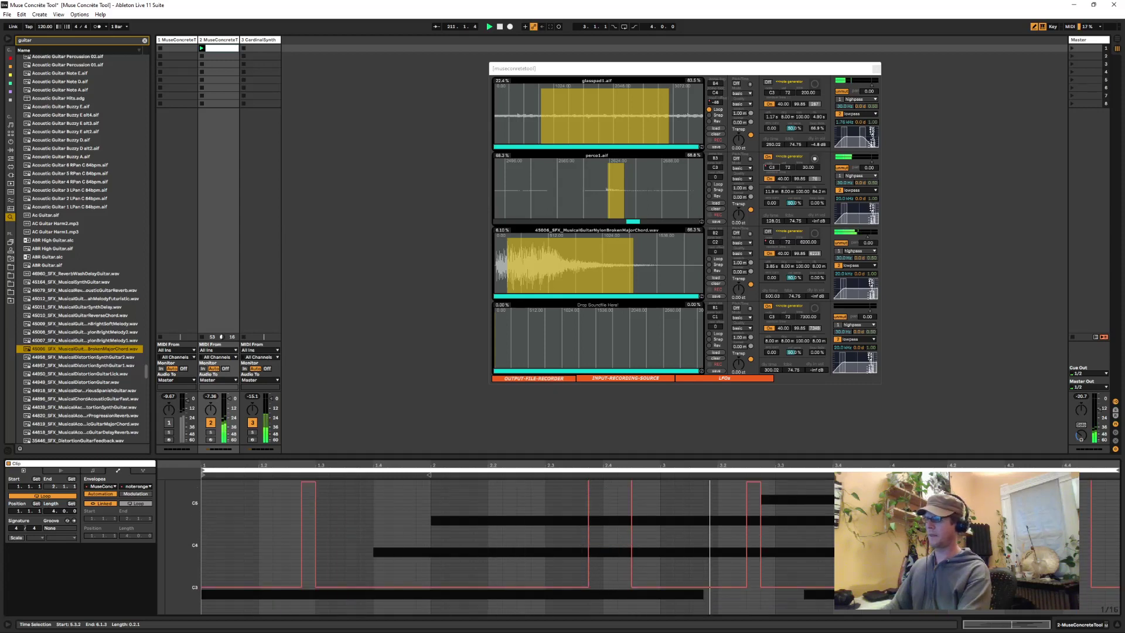
{"action": "left_click", "coordinate": [509, 583]}
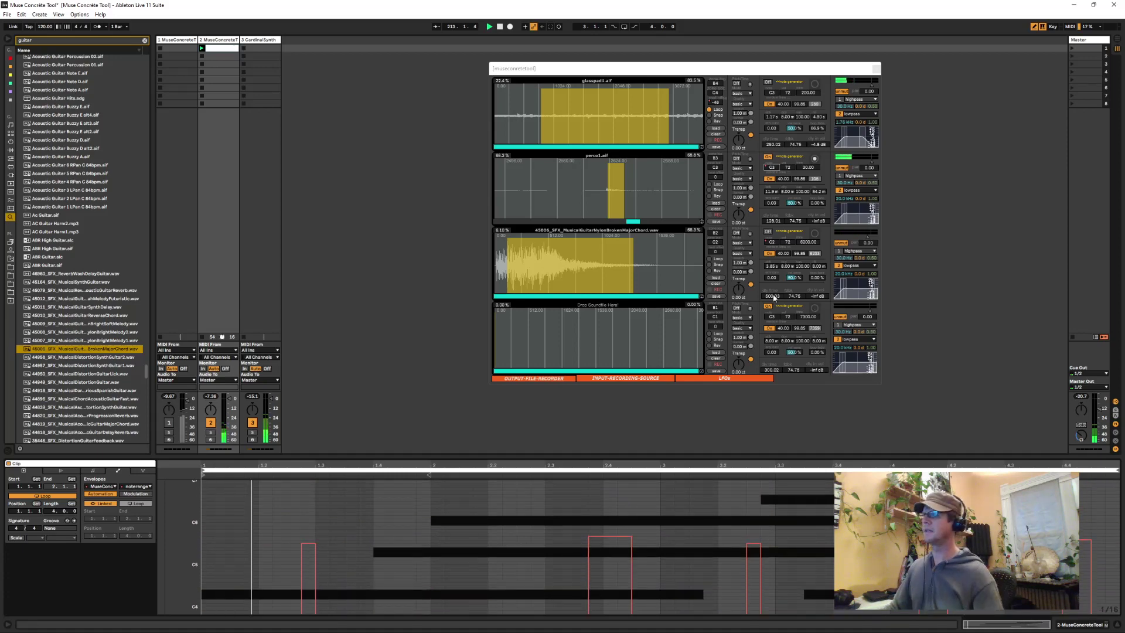
- Lower the third slot's lowpass frequency and set its delay time to 230 and delay level to -4.8 dB
{"action": "left_click_drag", "start_coordinate": [815, 297], "coordinate": [844, 283]}
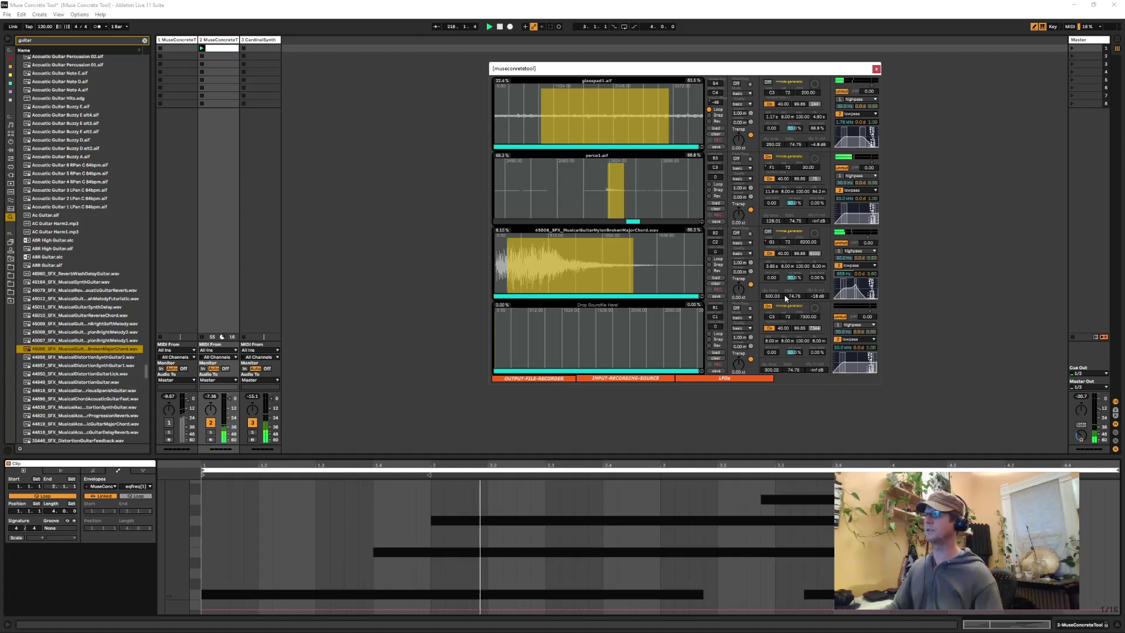
{"action": "left_click", "coordinate": [773, 296]}
{"action": "type", "text": "230"}
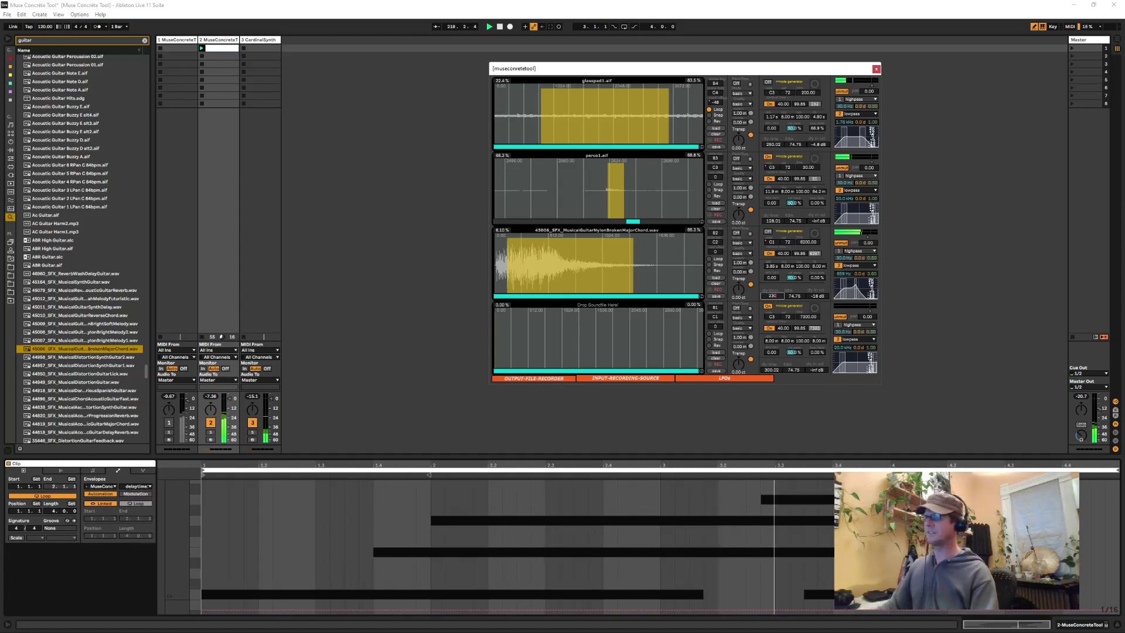
{"action": "key", "text": "Return"}
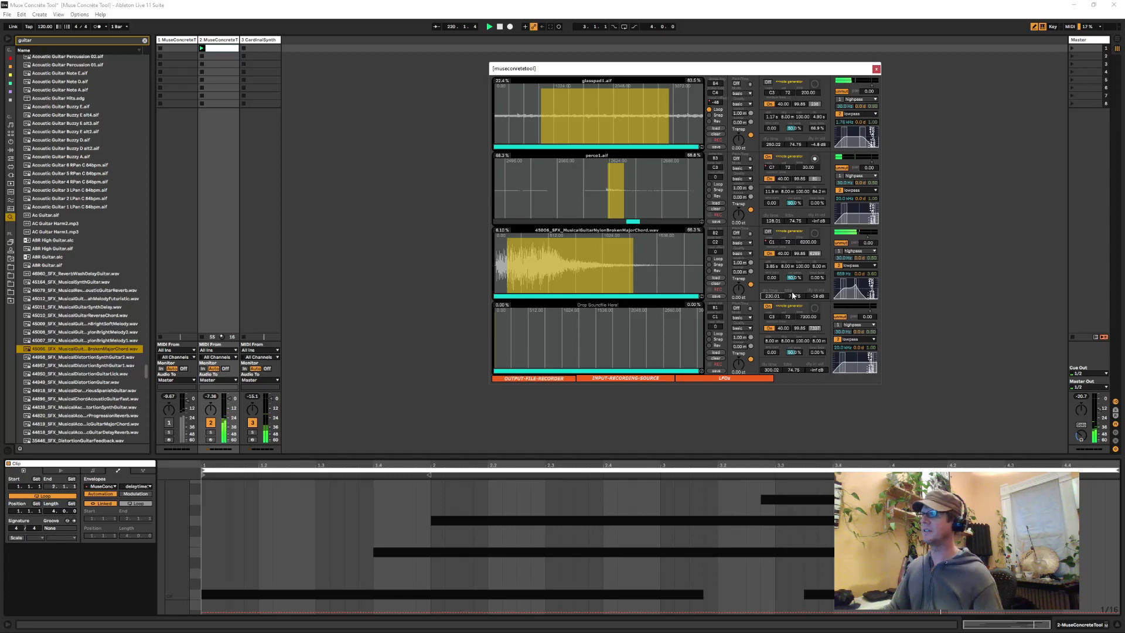
{"action": "left_click", "coordinate": [817, 296]}
{"action": "type", "text": "-4.8"}
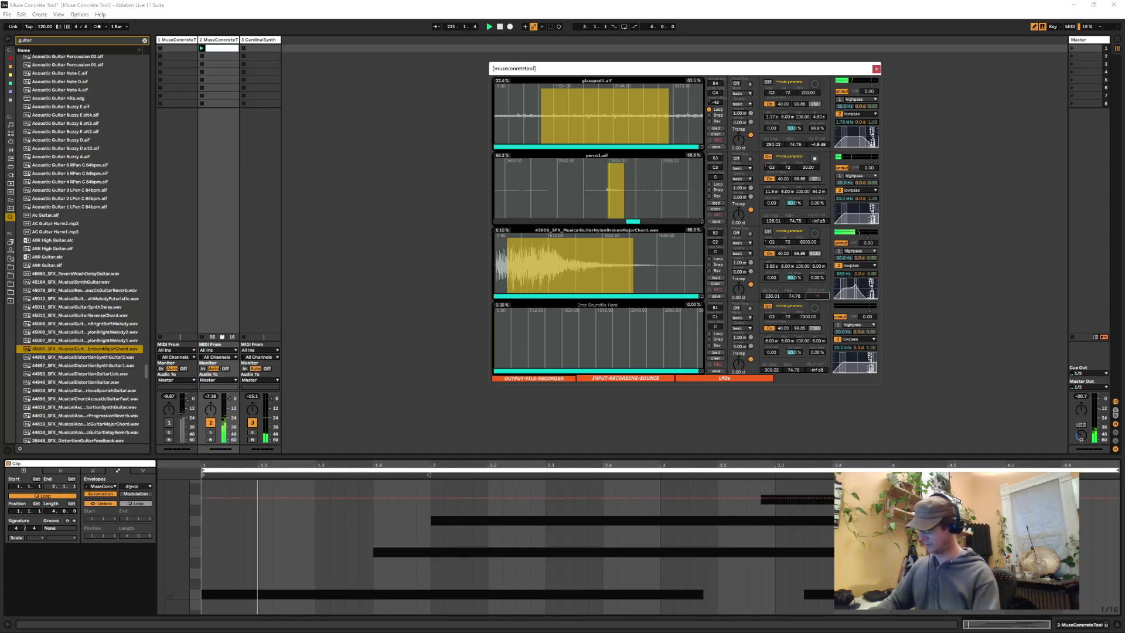
{"action": "key", "text": "Return"}
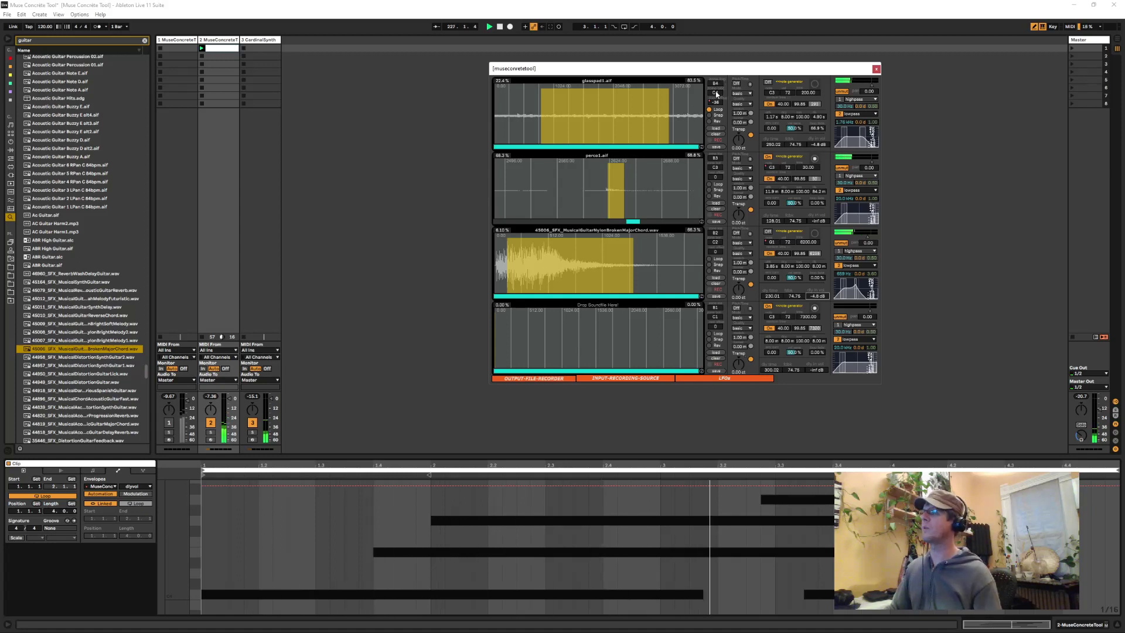
- Examine the second slot's note range limits and range offset
{"action": "left_click", "coordinate": [714, 161]}
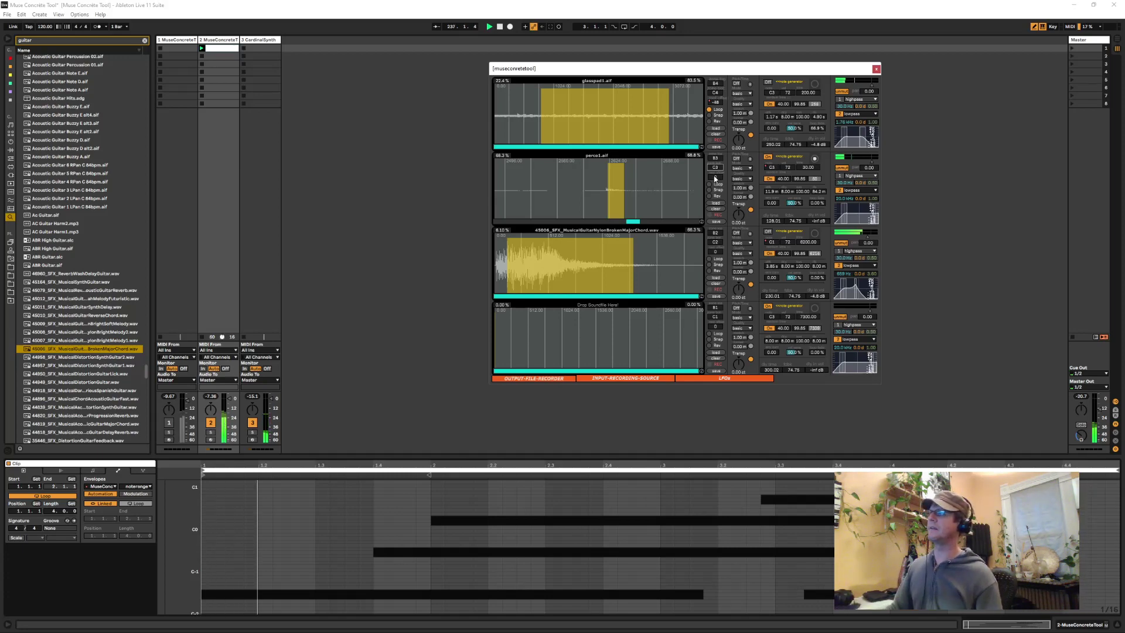
{"action": "left_click", "coordinate": [714, 179]}
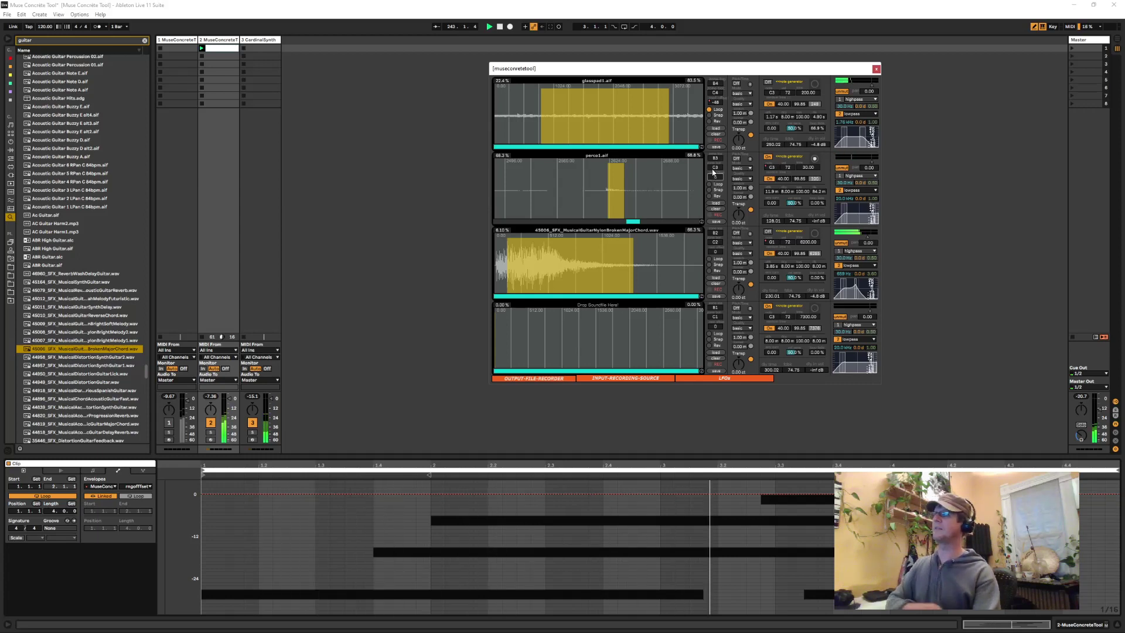
{"action": "left_click", "coordinate": [714, 168]}
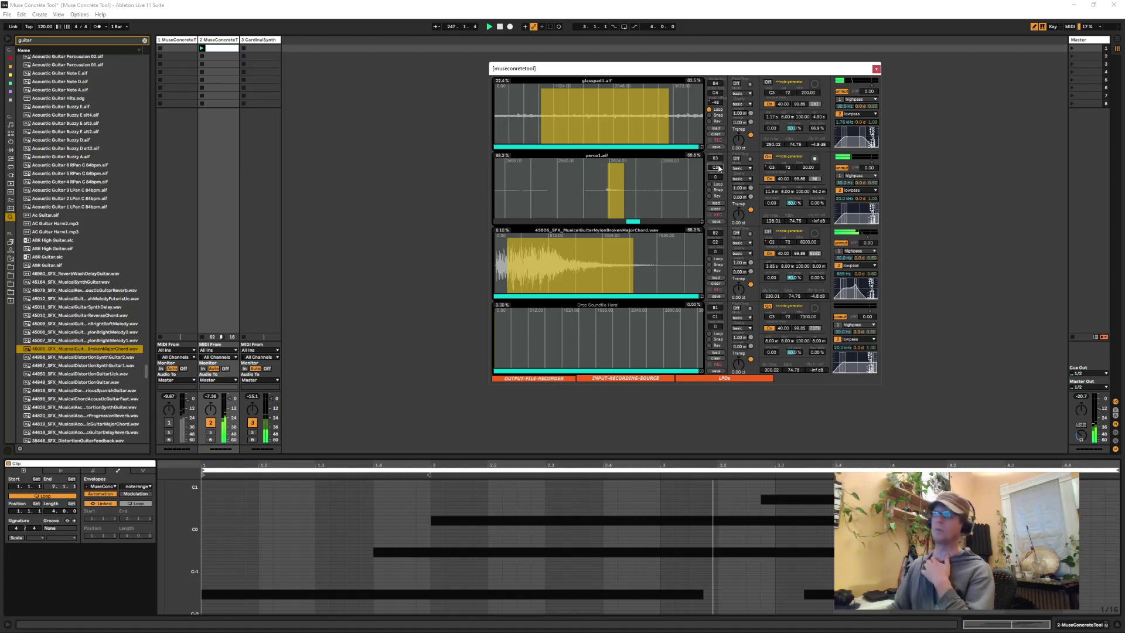
{"action": "left_click", "coordinate": [716, 177]}
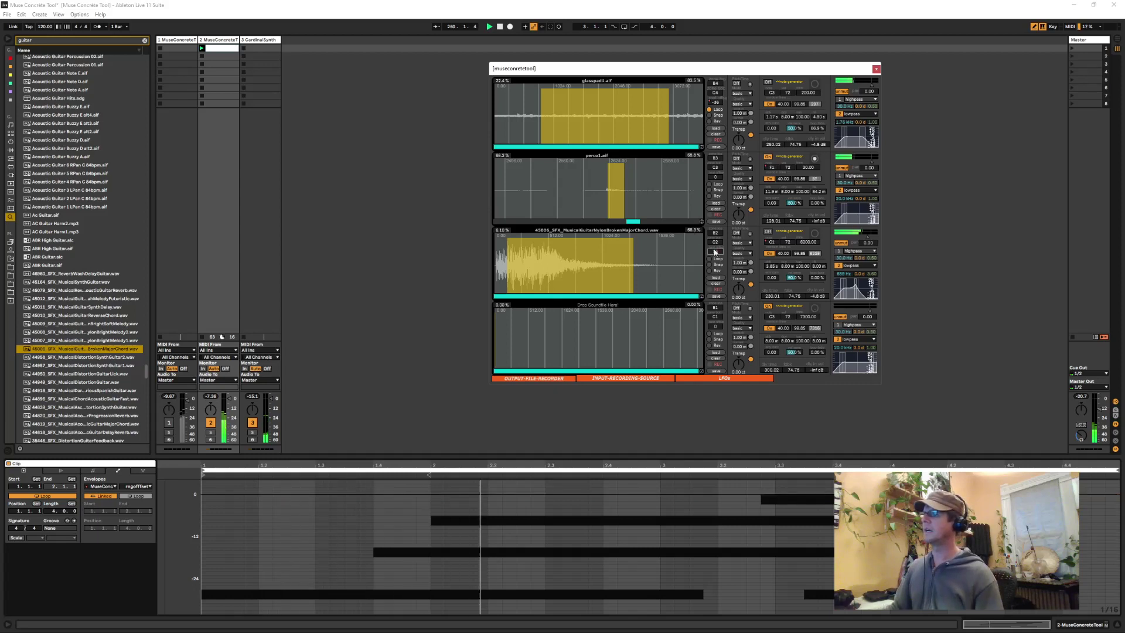
- Set the third slot's range offset to 24 and reset its transposition to zero
{"action": "left_click_drag", "start_coordinate": [738, 289], "coordinate": [740, 281]}
{"action": "double_click", "coordinate": [739, 284]}
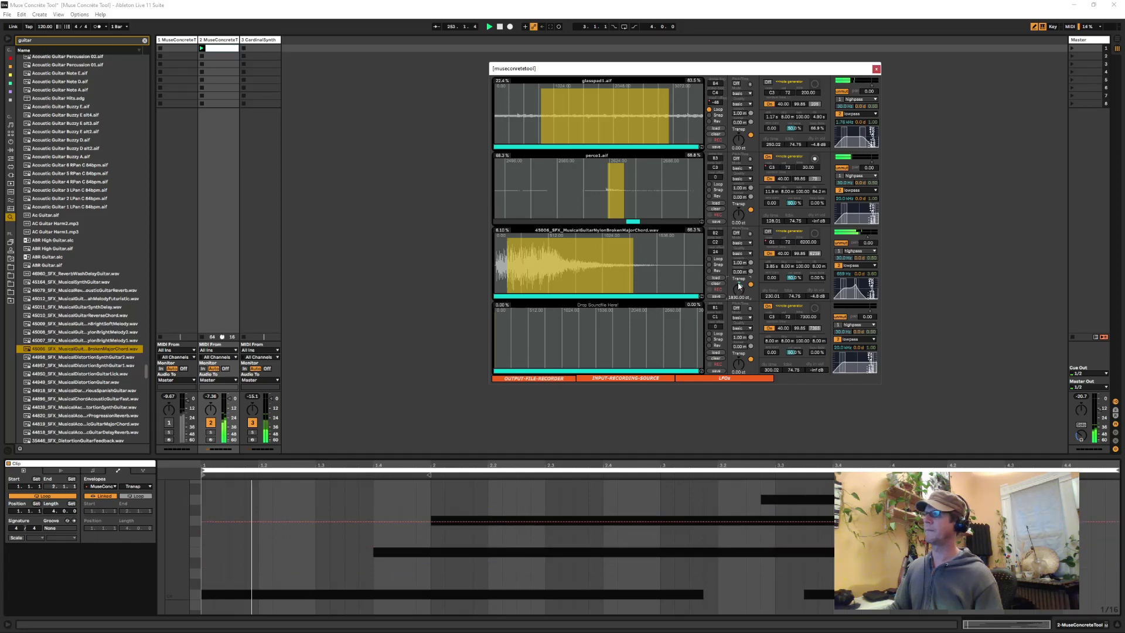
{"action": "key", "text": "Delete"}
- Open the LFOs window, redraw the fourth LFO's waveform as uneven blocks and send it to pitch A and pitch B
{"action": "left_click", "coordinate": [740, 377]}
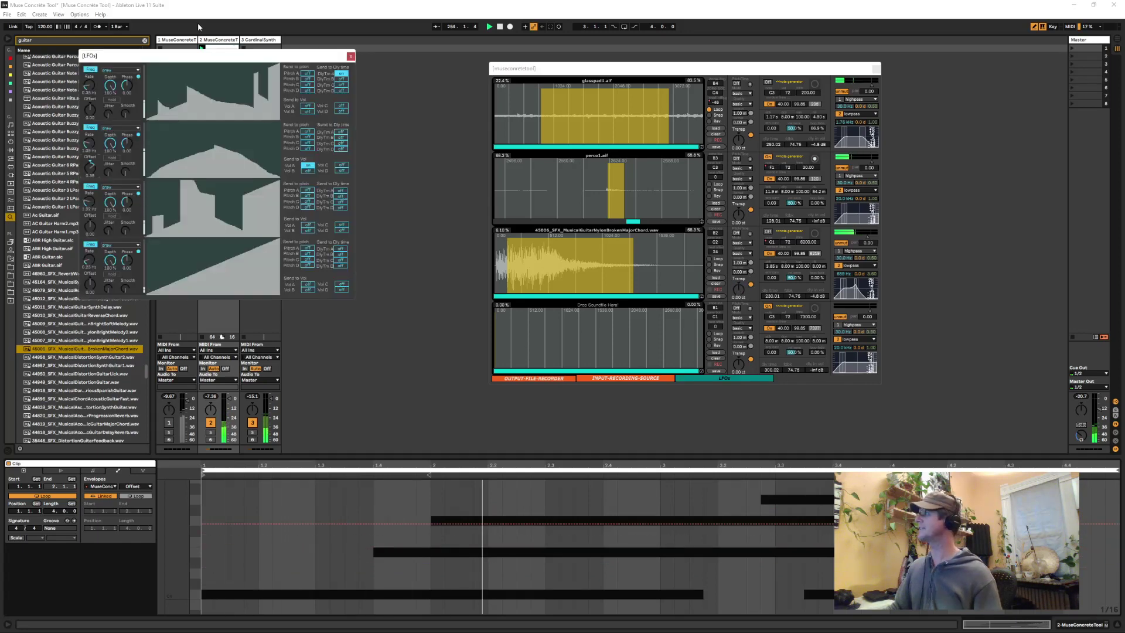
{"action": "left_click_drag", "start_coordinate": [199, 56], "coordinate": [384, 98]}
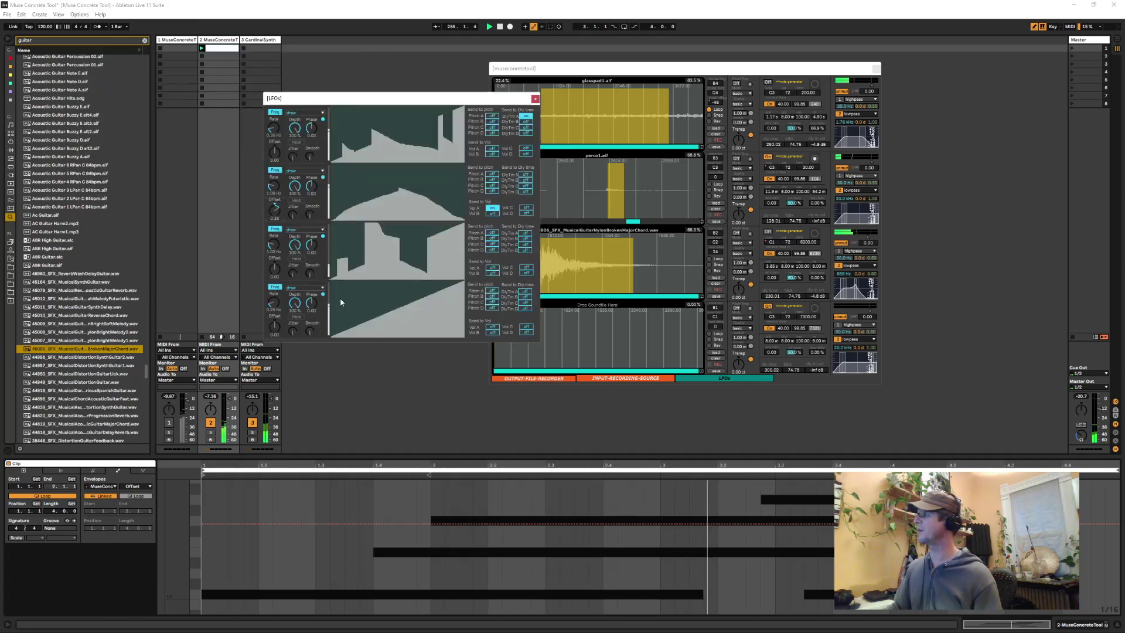
{"action": "left_click_drag", "start_coordinate": [339, 298], "coordinate": [449, 323]}
{"action": "left_click", "coordinate": [489, 291]}
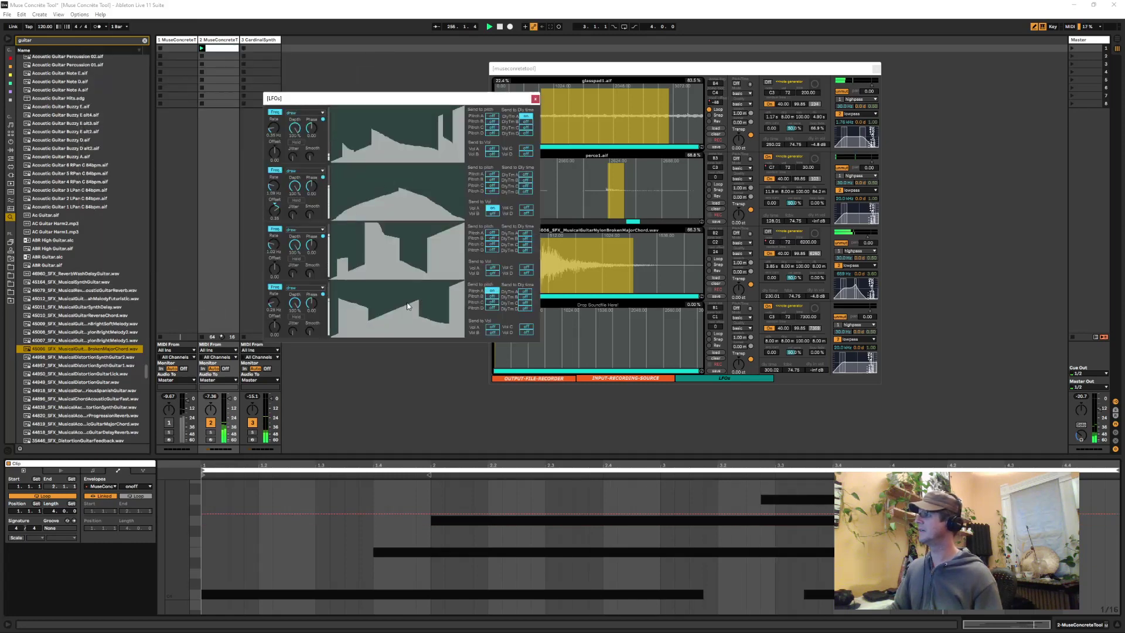
{"action": "left_click", "coordinate": [491, 297]}
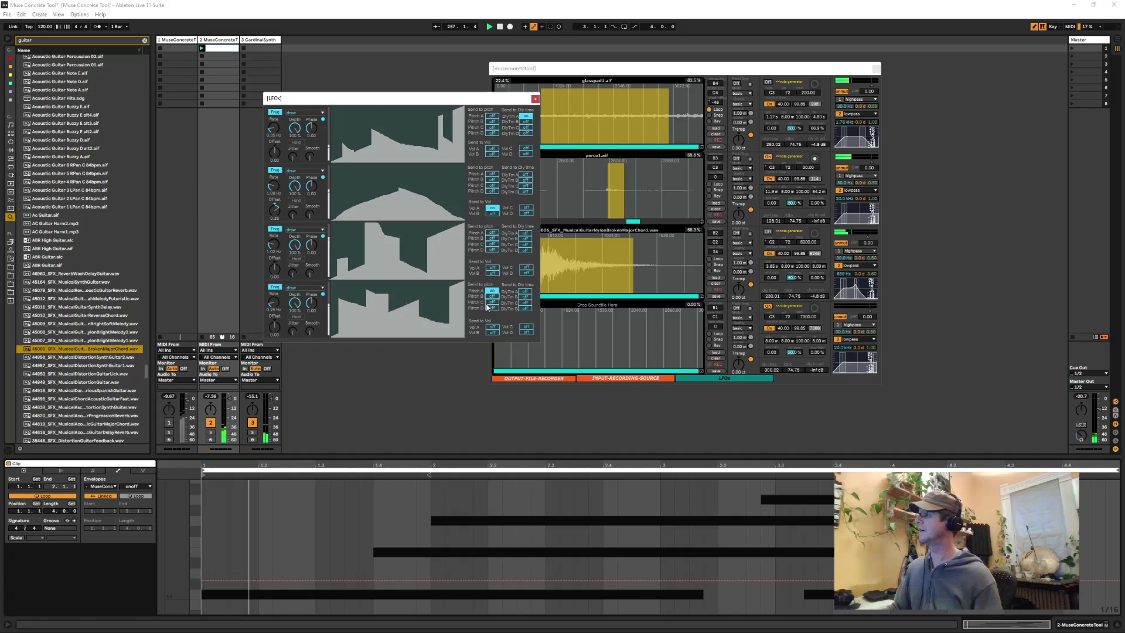
{"action": "mouse_move", "coordinate": [416, 332]}
{"action": "left_mouse_down"}
{"action": "mouse_move", "coordinate": [432, 273]}
{"action": "mouse_move", "coordinate": [464, 328]}
{"action": "left_mouse_up"}
- Send the third LFO to pitch B and redraw its waveform with lower sections and narrow peaks
{"action": "left_click", "coordinate": [493, 238]}
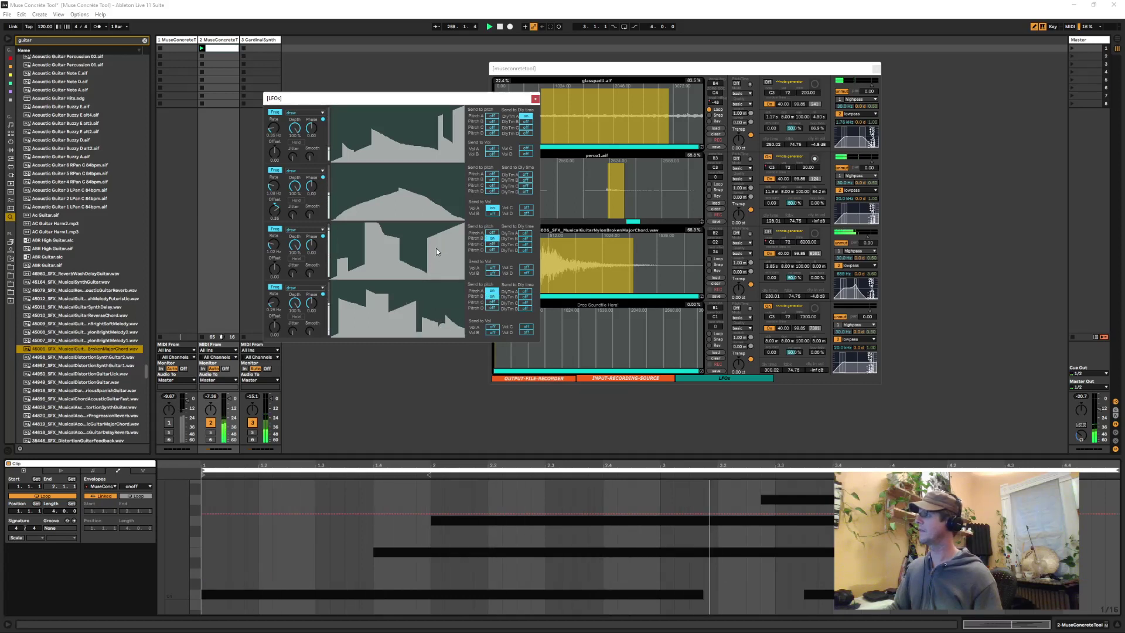
{"action": "left_click_drag", "start_coordinate": [436, 247], "coordinate": [459, 261]}
{"action": "left_click_drag", "start_coordinate": [384, 239], "coordinate": [397, 252]}
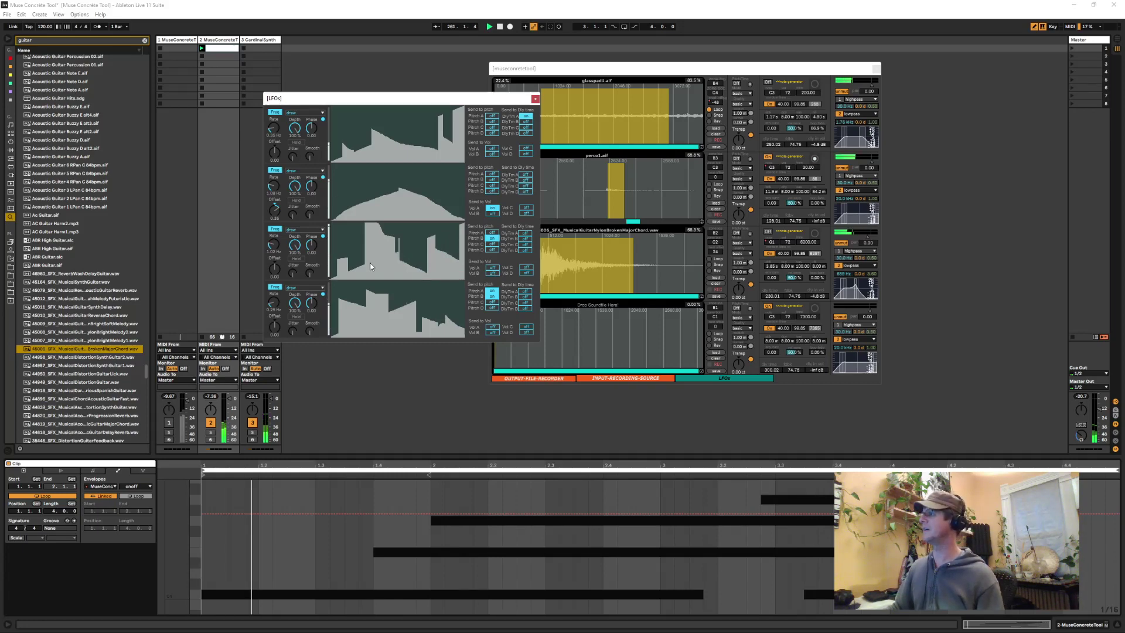
{"action": "mouse_move", "coordinate": [371, 264]}
{"action": "left_mouse_down"}
{"action": "mouse_move", "coordinate": [395, 266]}
{"action": "mouse_move", "coordinate": [394, 253]}
{"action": "left_mouse_up"}
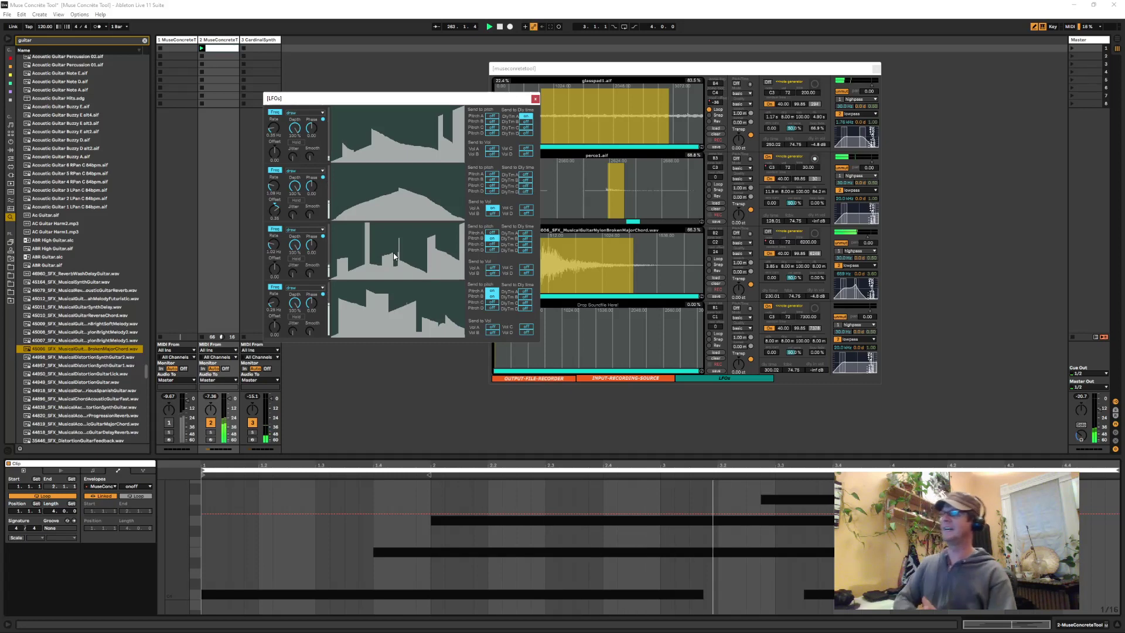
- Switch to Paint and move the Muse Concrete Tool and LFOs windows aside to reveal the list of patches utilized
{"action": "key", "text": "alt+Tab"}
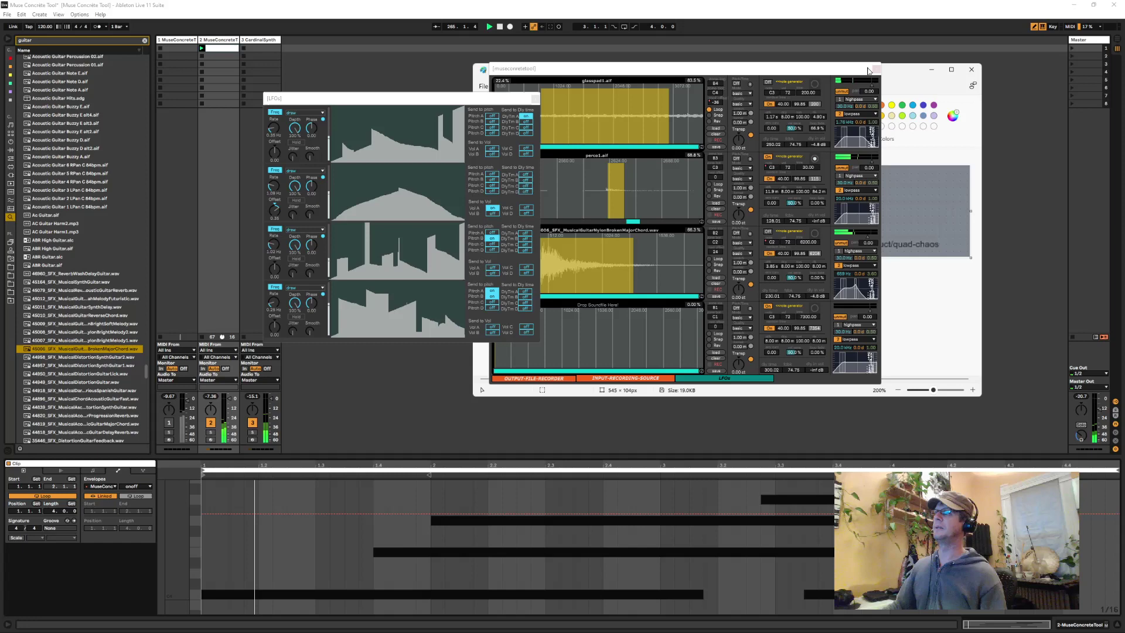
{"action": "left_click_drag", "start_coordinate": [547, 69], "coordinate": [150, 78]}
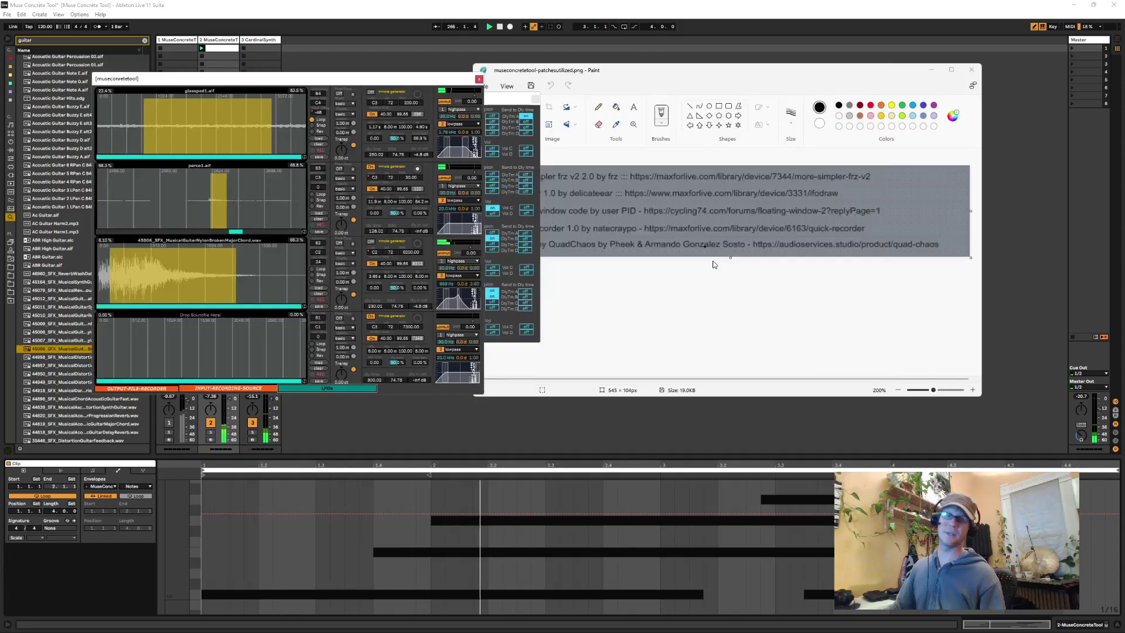
{"action": "left_click", "coordinate": [495, 104]}
{"action": "left_click_drag", "start_coordinate": [495, 104], "coordinate": [247, 57]}
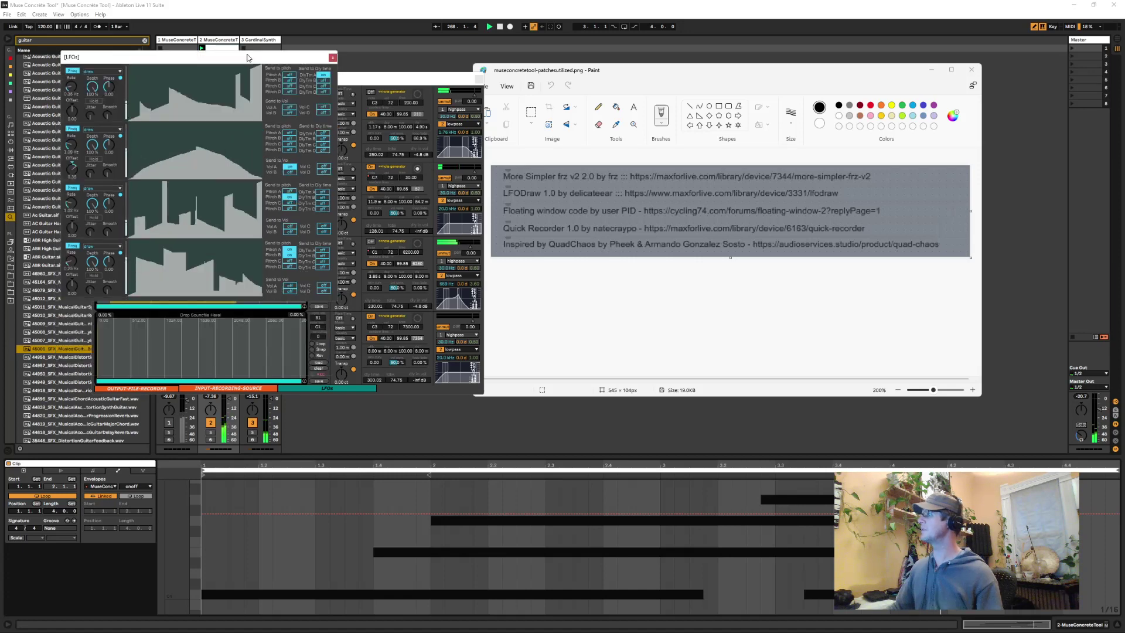